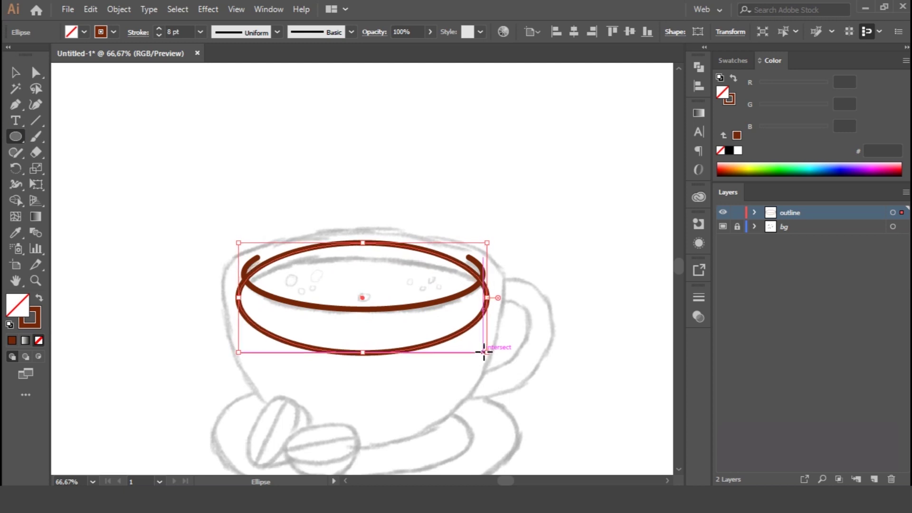
# - Nudge the ellipse right and down so its upper arc follows the sketched coffee surface edge
pyautogui.press('Right')
pyautogui.press('Right')
pyautogui.press('Right')
pyautogui.press('Right')
pyautogui.press('Right')
pyautogui.press('Up')
pyautogui.press('Up')
pyautogui.press('Up')
pyautogui.press('Up')
pyautogui.press('Down')
pyautogui.press('Down')
pyautogui.press('Down')
pyautogui.press('Down')
pyautogui.press('Down')
pyautogui.press('Down')
pyautogui.press('Down')
pyautogui.press('Down')
pyautogui.press('Down')
pyautogui.press('Down')
pyautogui.press('Down')
pyautogui.press('Down')
pyautogui.press('Down')
pyautogui.press('Down')
pyautogui.press('Down')
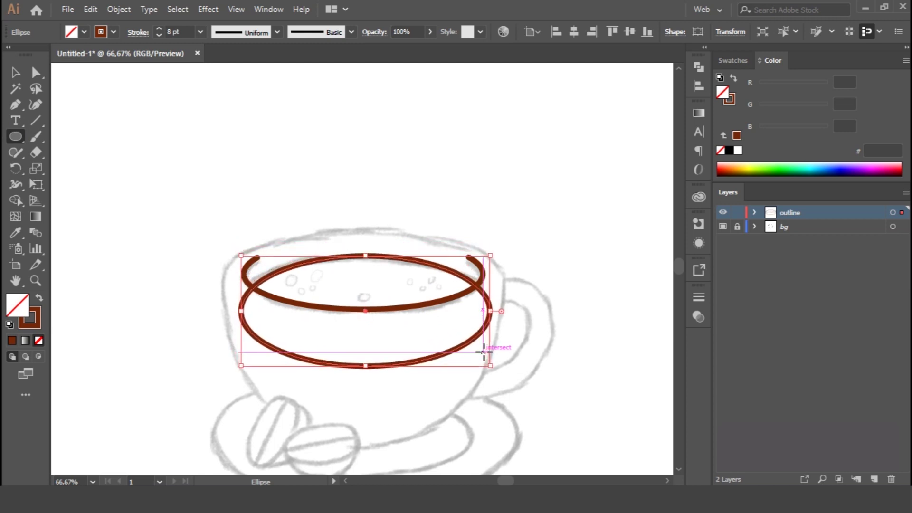
# - Remove the part of the ellipse below the inner rim curve with Shape Builder
pyautogui.click(15, 72)
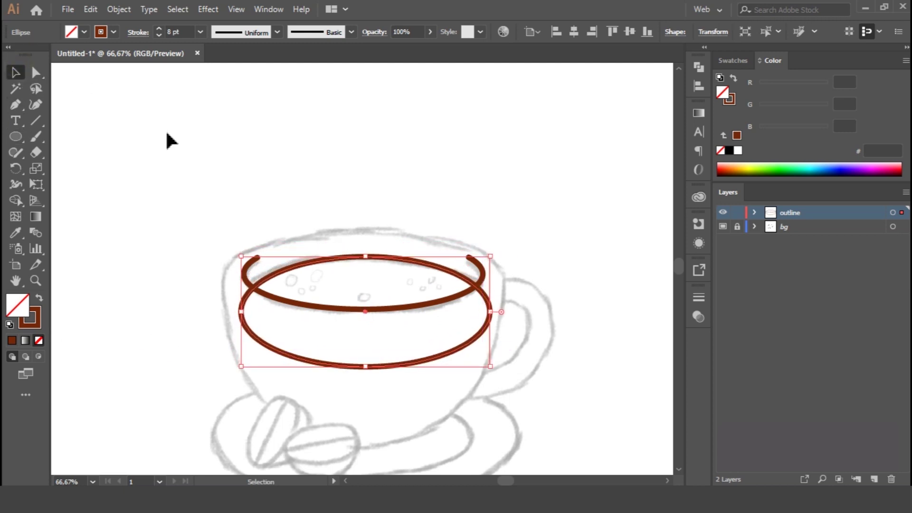
pyautogui.moveTo(293, 223); pyautogui.dragTo(479, 349)
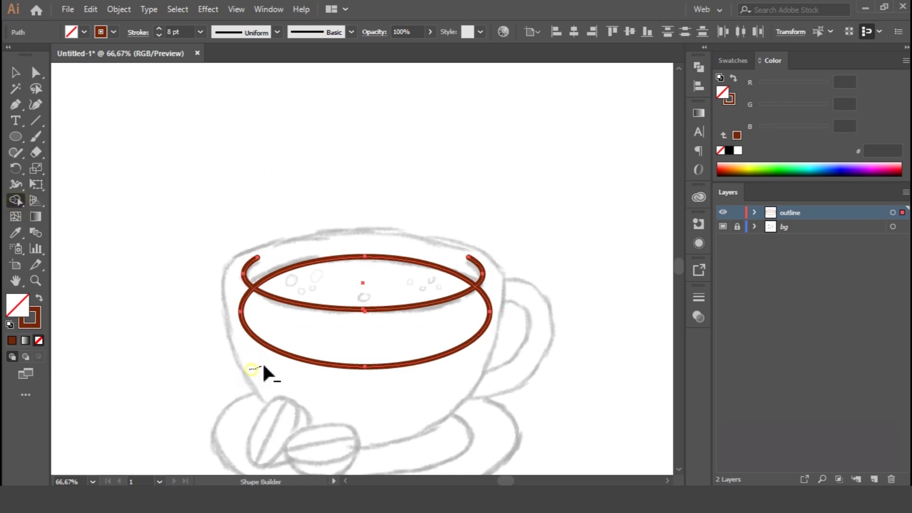
pyautogui.keyDown('alt'); pyautogui.click(291, 346); pyautogui.keyUp('alt')
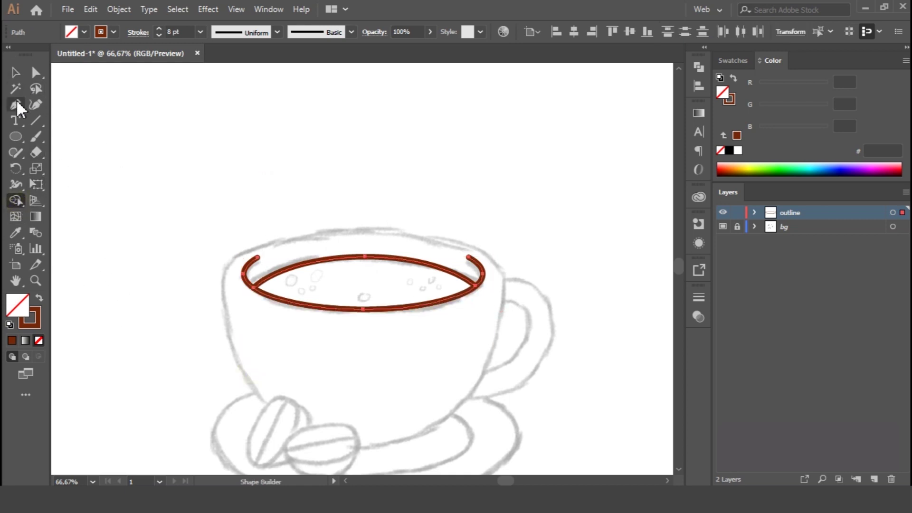
# - Draw a larger ellipse around the cup's rim and nudge it up over the sketched rim
pyautogui.click(15, 136)
pyautogui.moveTo(212, 232); pyautogui.dragTo(511, 384)
pyautogui.press('Up')
pyautogui.press('Up')
pyautogui.press('Up')
pyautogui.press('Up')
pyautogui.press('Up')
pyautogui.press('Up')
pyautogui.press('Up')
pyautogui.press('Up')
pyautogui.press('Up')
pyautogui.press('Up')
pyautogui.press('Up')
pyautogui.press('Up')
pyautogui.press('Up')
pyautogui.press('Up')
pyautogui.press('Up')
pyautogui.press('Up')
pyautogui.press('Up')
pyautogui.press('Up')
pyautogui.press('Up')
pyautogui.press('Up')
# - Select all the outline shapes and align their horizontal centers
pyautogui.press('v')
pyautogui.moveTo(167, 151); pyautogui.dragTo(433, 399)
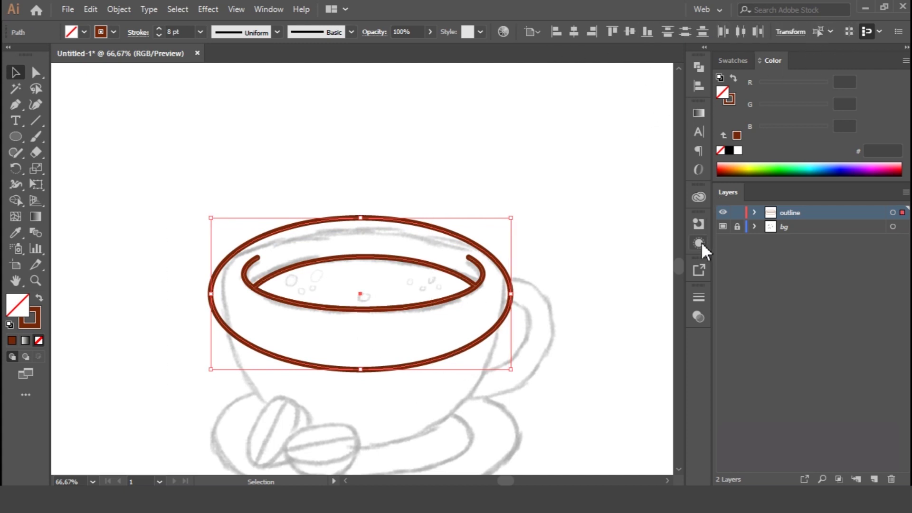
pyautogui.click(698, 86)
pyautogui.click(668, 175)
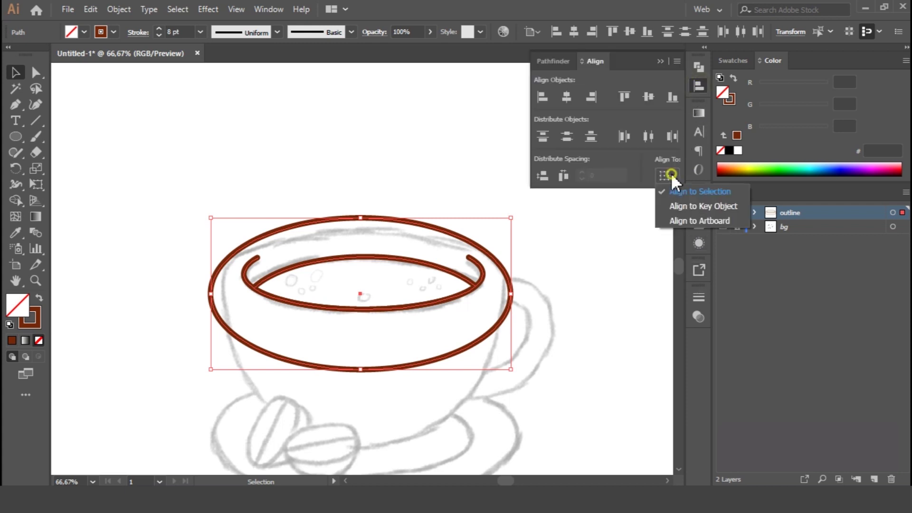
pyautogui.click(694, 193)
pyautogui.click(567, 96)
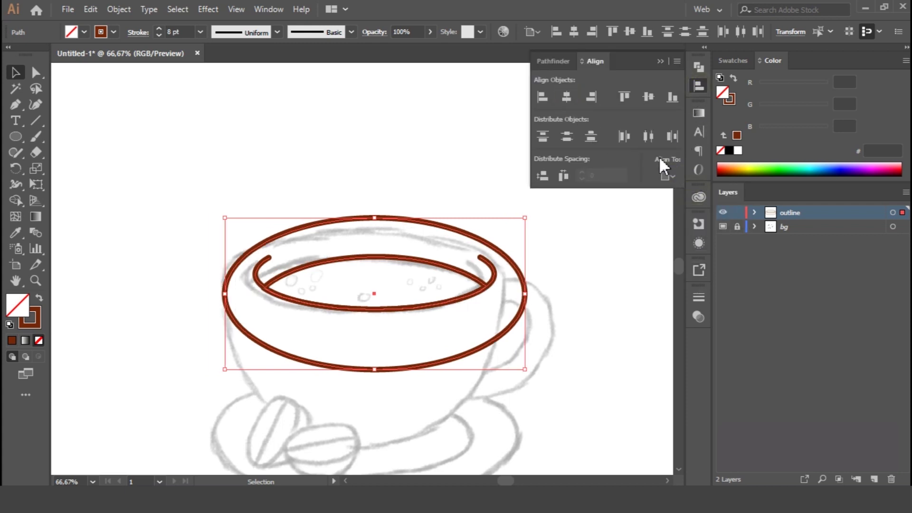
pyautogui.click(698, 85)
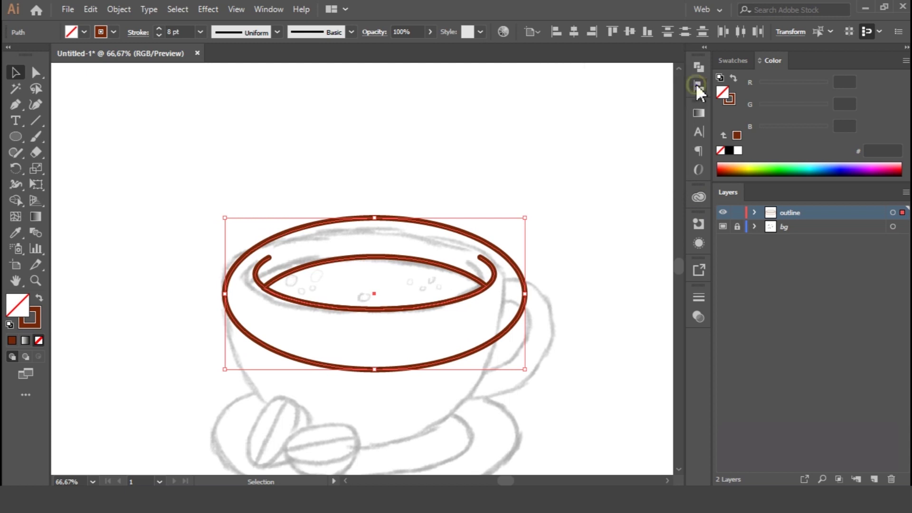
# - Nudge the aligned outline shapes left until they sit back over the cup sketch, and deselect them
pyautogui.press('Left')
pyautogui.press('Left')
pyautogui.press('Left')
pyautogui.press('Left')
pyautogui.press('Left')
pyautogui.press('Left')
pyautogui.press('Left')
pyautogui.press('Left')
pyautogui.press('Left')
pyautogui.press('Left')
pyautogui.press('Left')
pyautogui.press('Left')
pyautogui.press('Left')
pyautogui.press('Left')
pyautogui.press('Left')
pyautogui.press('Left')
pyautogui.press('Left')
pyautogui.press('Left')
pyautogui.press('Left')
pyautogui.press('Left')
pyautogui.press('Left')
pyautogui.press('Left')
pyautogui.press('Left')
pyautogui.press('Left')
pyautogui.press('Left')
pyautogui.press('Left')
pyautogui.press('Left')
pyautogui.press('Left')
pyautogui.press('Left')
pyautogui.press('Left')
pyautogui.press('Left')
pyautogui.press('Left')
pyautogui.press('Left')
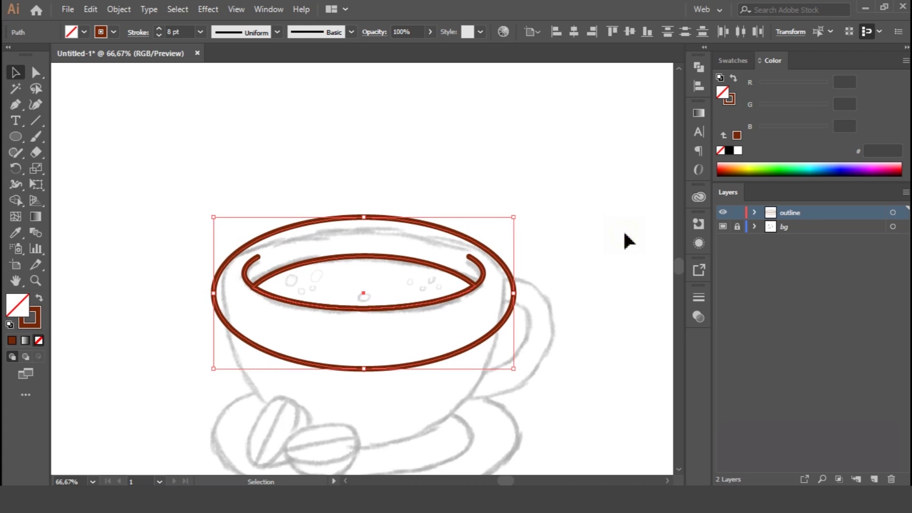
pyautogui.click(626, 240)
# - Draw a rectangle over the cup body, from the rim down to the cup's base
pyautogui.scroll(-2, 530, 198)
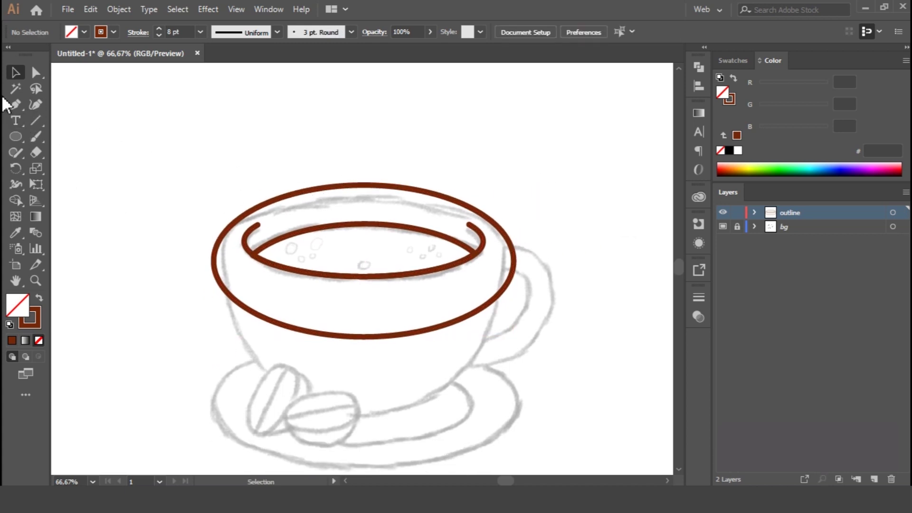
pyautogui.moveTo(22, 137); pyautogui.dragTo(57, 136)
pyautogui.moveTo(227, 230)
pyautogui.mouseDown()
pyautogui.moveTo(450, 285)
pyautogui.moveTo(520, 326)
pyautogui.moveTo(506, 366)
pyautogui.moveTo(506, 412)
pyautogui.mouseUp()
# - Draw a circle over the cup body, move it onto the cup and stretch it to the rectangle's width
pyautogui.moveTo(17, 137); pyautogui.dragTo(75, 169)
pyautogui.moveTo(214, 185); pyautogui.dragTo(456, 332)
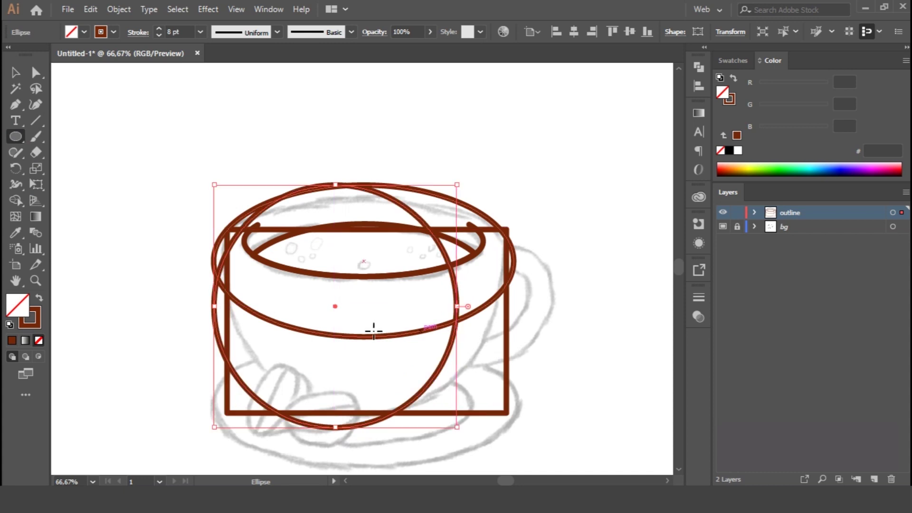
pyautogui.press('v')
pyautogui.moveTo(335, 318); pyautogui.dragTo(353, 300)
pyautogui.moveTo(474, 289); pyautogui.dragTo(506, 288)
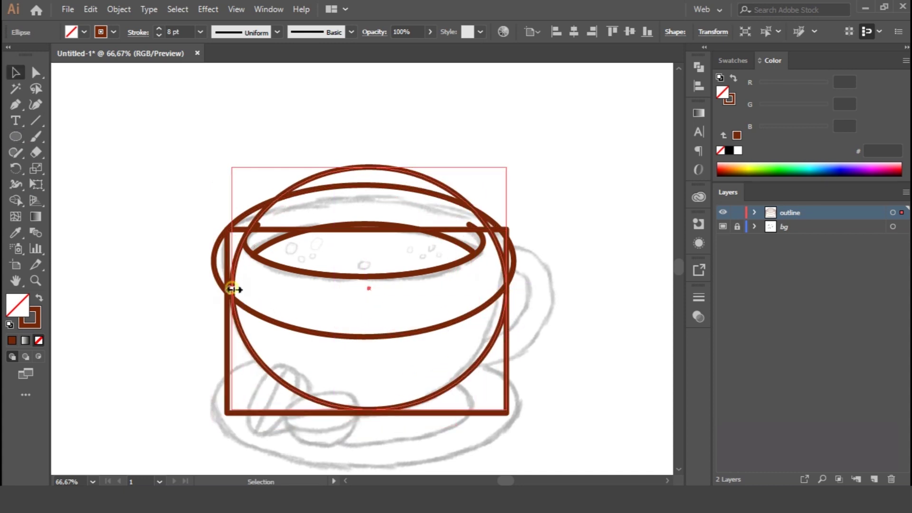
pyautogui.moveTo(232, 289); pyautogui.dragTo(227, 288)
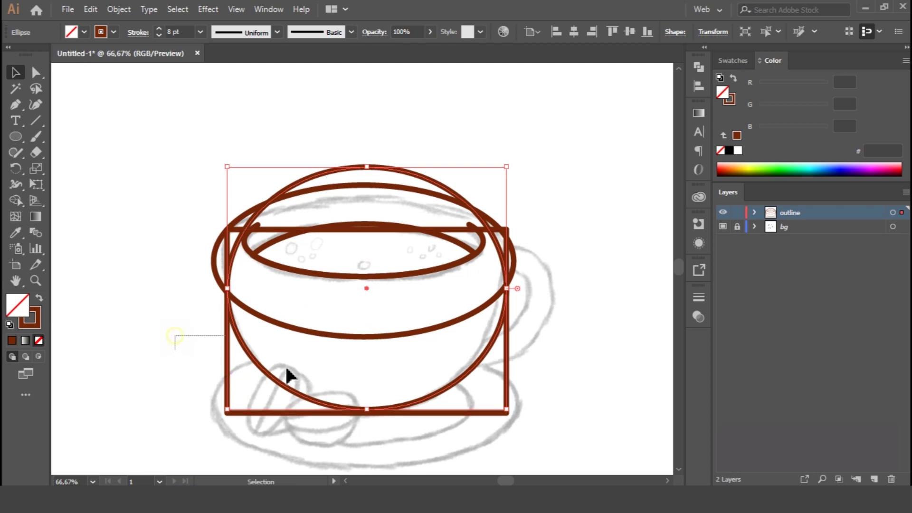
# - Delete the circle drawn over the cup body
pyautogui.keyDown('shift'); pyautogui.click(227, 354); pyautogui.keyUp('shift')
pyautogui.click(16, 203)
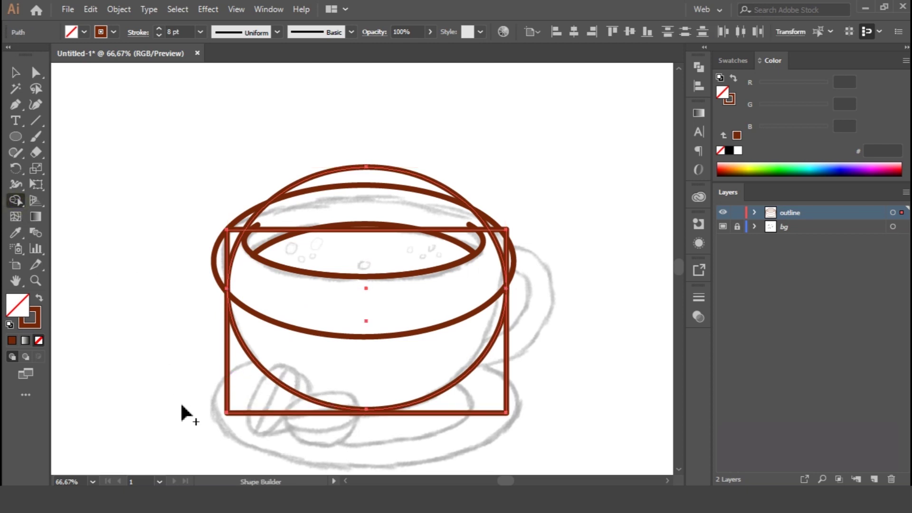
pyautogui.click(15, 73)
pyautogui.click(440, 163)
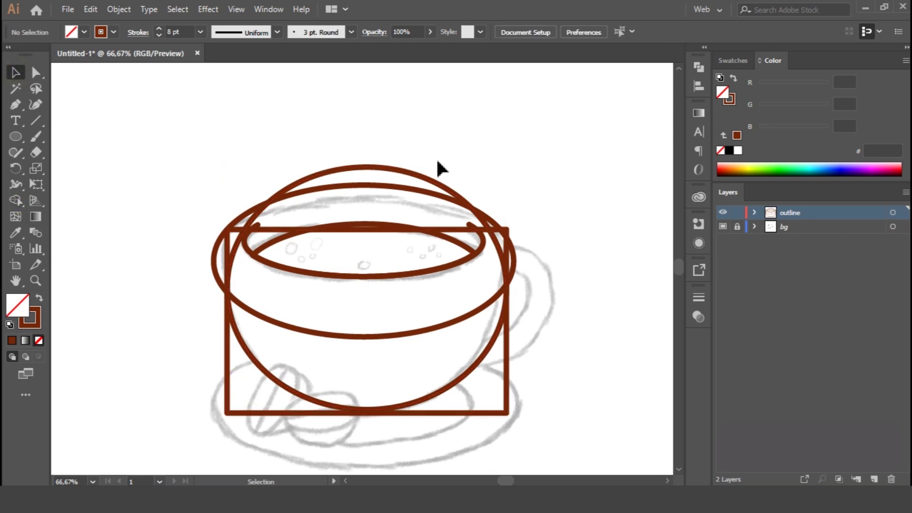
pyautogui.click(414, 178)
pyautogui.press('Delete')
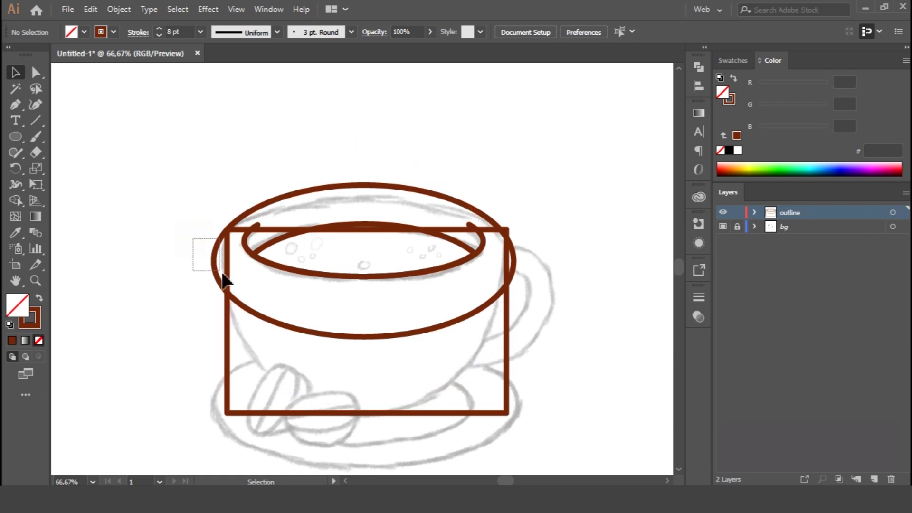
# - Try to trim the large ellipse's side pieces outside the rectangle with Shape Builder
pyautogui.moveTo(224, 279); pyautogui.dragTo(243, 292)
pyautogui.click(17, 200)
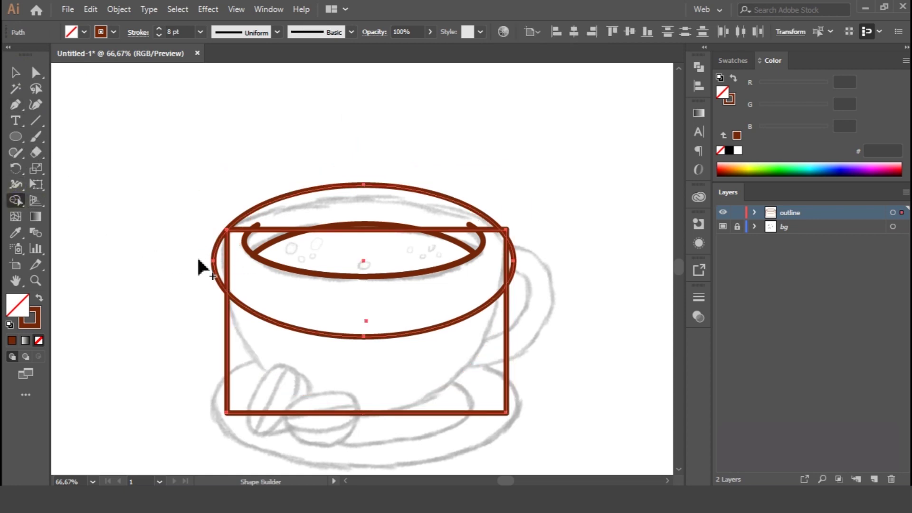
pyautogui.moveTo(216, 266); pyautogui.dragTo(516, 315)
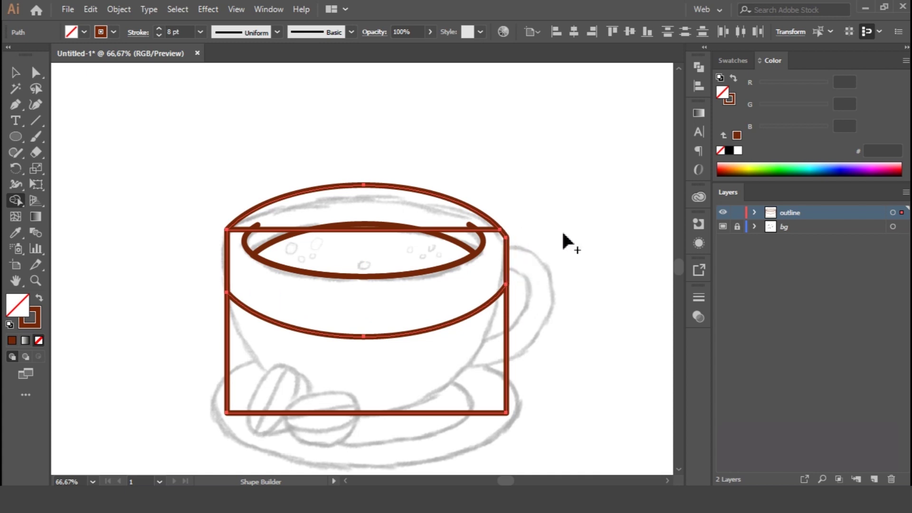
pyautogui.hotkey('ctrl', 'z')
pyautogui.press('v')
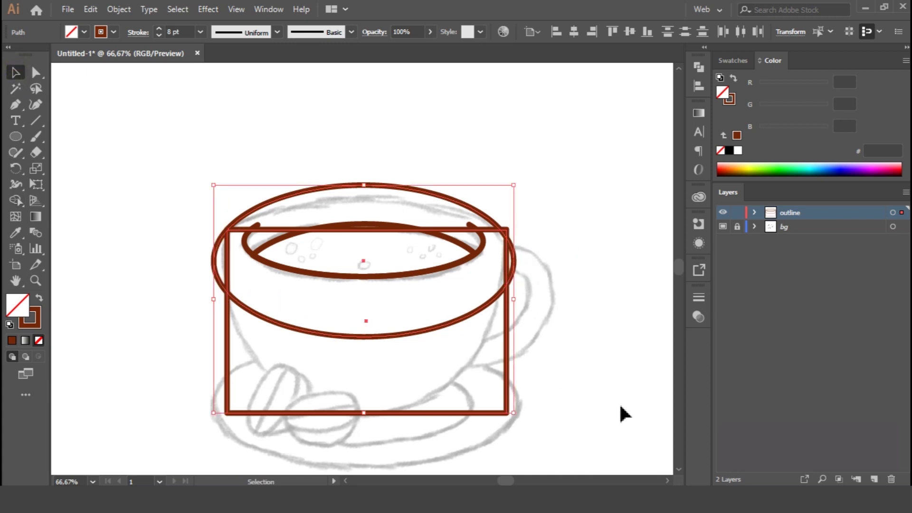
pyautogui.click(567, 339)
# - Select all the outline shapes and center them horizontally relative to the selection
pyautogui.moveTo(327, 274); pyautogui.dragTo(418, 346)
pyautogui.click(699, 86)
pyautogui.click(662, 174)
pyautogui.click(678, 189)
pyautogui.click(566, 97)
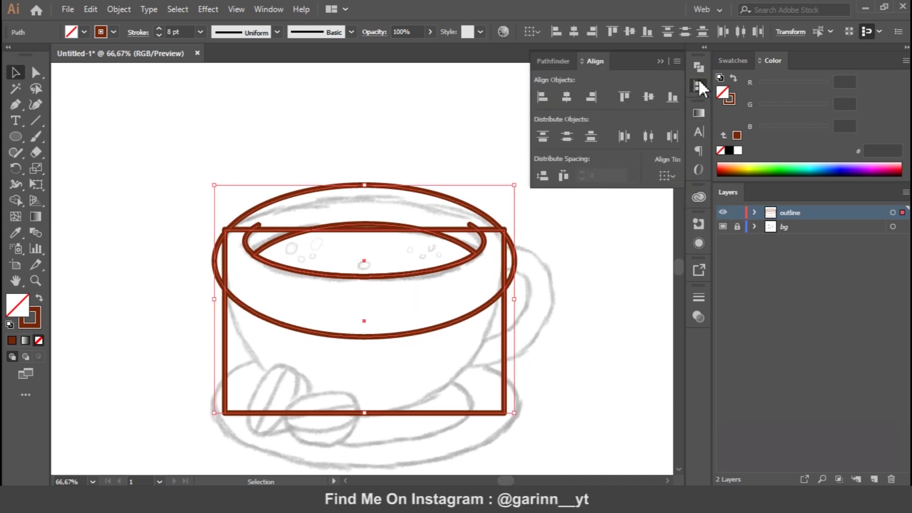
pyautogui.click(423, 118)
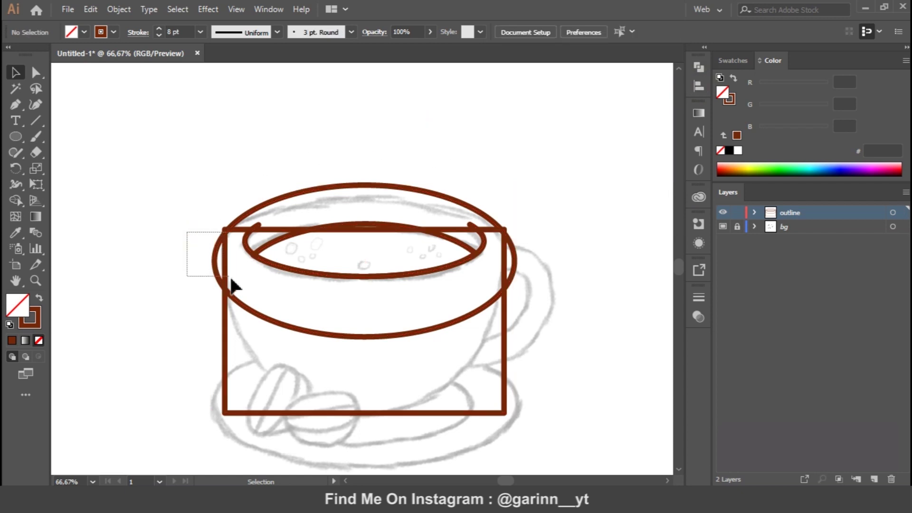
pyautogui.moveTo(231, 285); pyautogui.dragTo(233, 286)
pyautogui.click(15, 200)
pyautogui.click(16, 70)
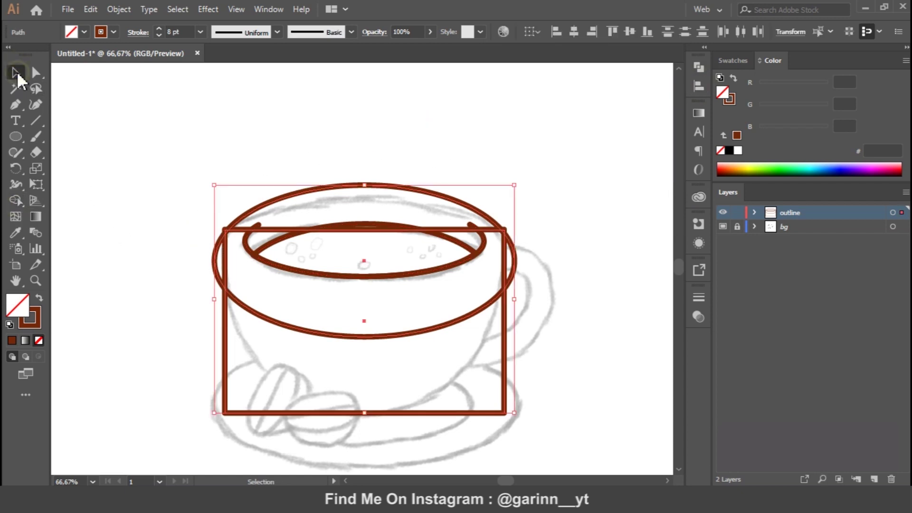
pyautogui.click(375, 259)
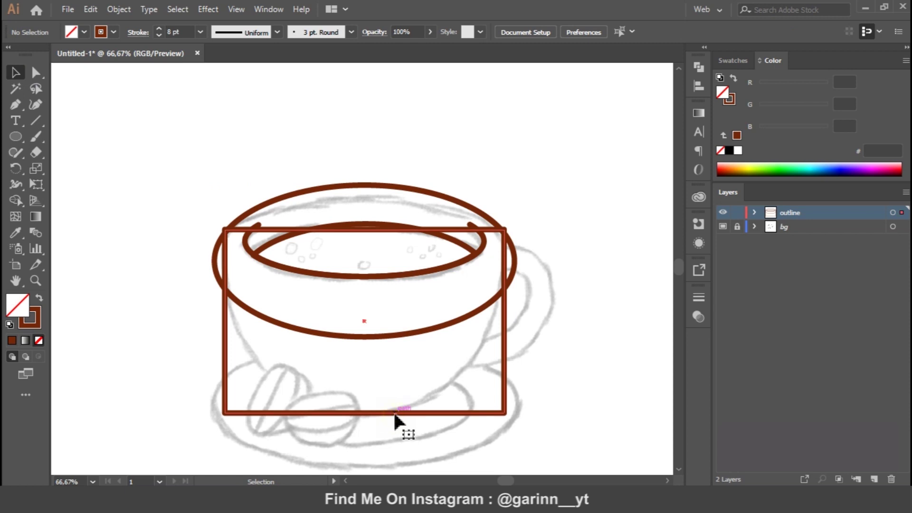
# - Lower the rectangle's top edge to the middle of the large ellipse
pyautogui.click(392, 411)
pyautogui.moveTo(364, 230); pyautogui.dragTo(365, 261)
pyautogui.moveTo(187, 214); pyautogui.dragTo(226, 300)
pyautogui.click(15, 199)
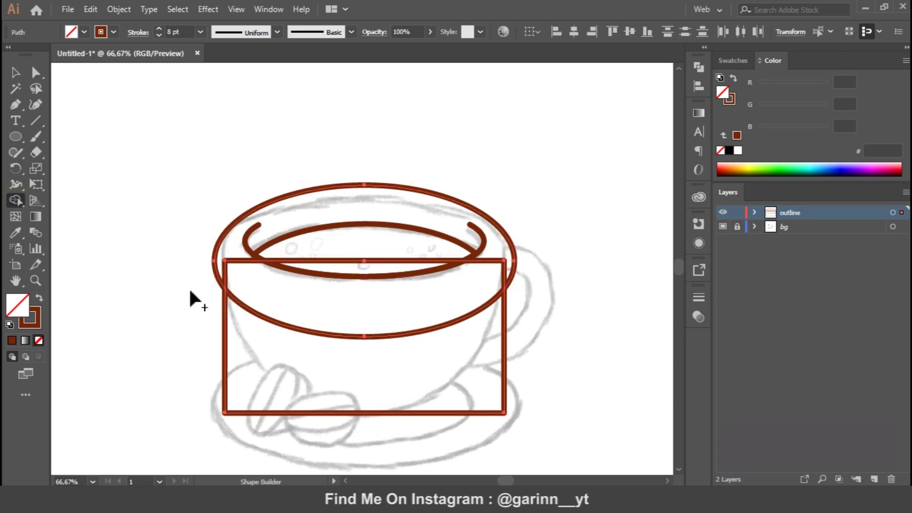
pyautogui.click(16, 72)
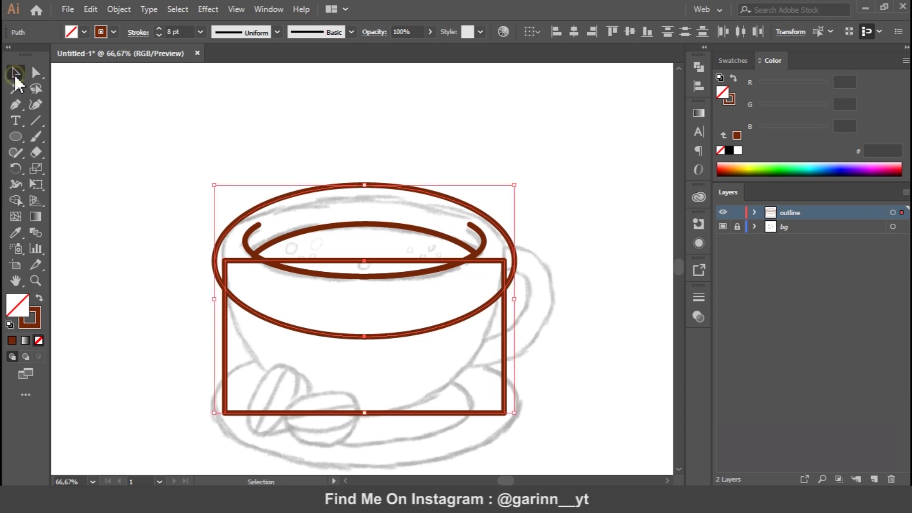
# - Raise the rectangle's top edge to just below the top of the large ellipse
pyautogui.click(367, 251)
pyautogui.click(369, 261)
pyautogui.moveTo(369, 261); pyautogui.dragTo(355, 204)
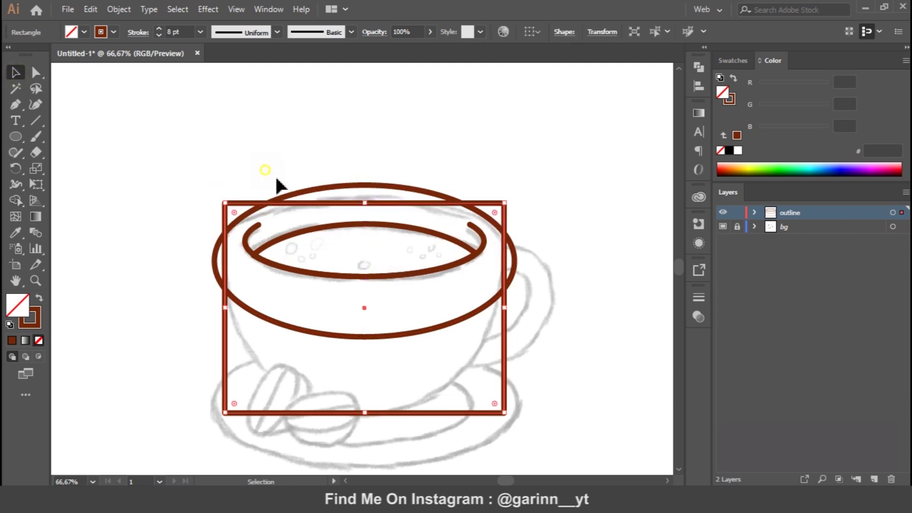
# - Remove the rectangle's upper corners, its top line and the ellipse's side slivers with Shape Builder
pyautogui.moveTo(265, 171); pyautogui.dragTo(302, 209)
pyautogui.click(16, 200)
pyautogui.moveTo(227, 220); pyautogui.dragTo(218, 252)
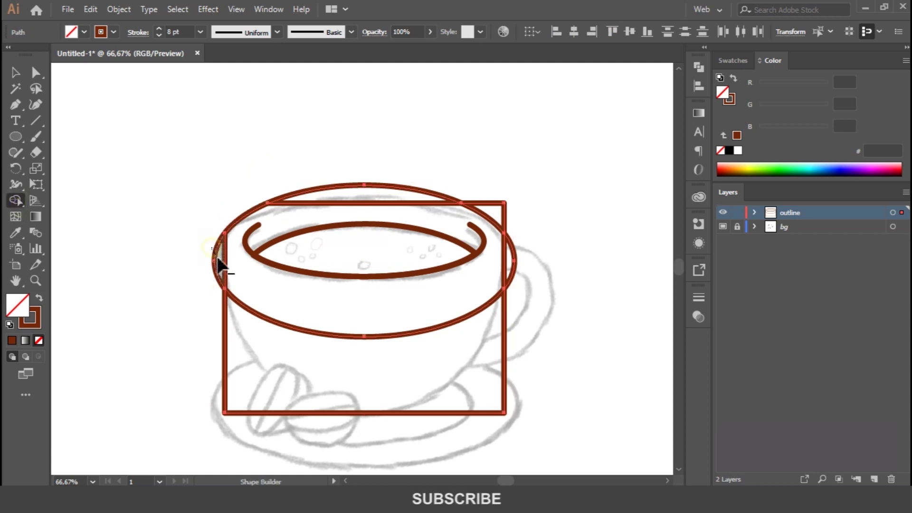
pyautogui.keyDown('alt'); pyautogui.click(502, 212); pyautogui.keyUp('alt')
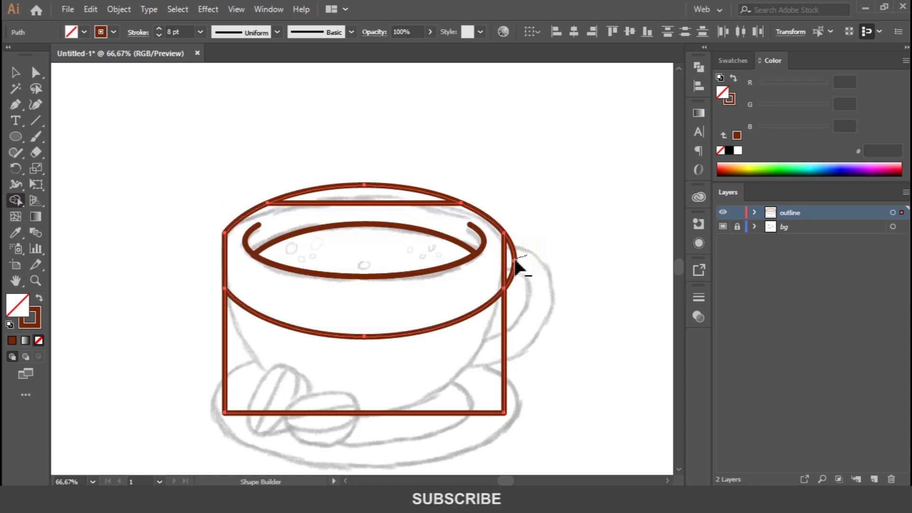
pyautogui.keyDown('alt'); pyautogui.click(512, 259); pyautogui.keyUp('alt')
pyautogui.keyDown('alt'); pyautogui.click(365, 205); pyautogui.keyUp('alt')
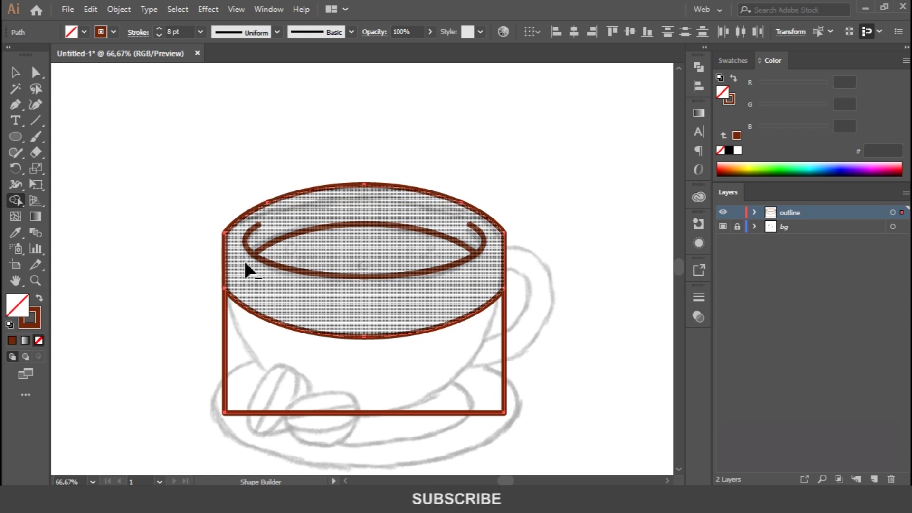
# - Merge the rim and body regions into a single cup outline with Shape Builder, and deselect it
pyautogui.moveTo(287, 319); pyautogui.dragTo(294, 332)
pyautogui.hotkey('ctrl', 'z')
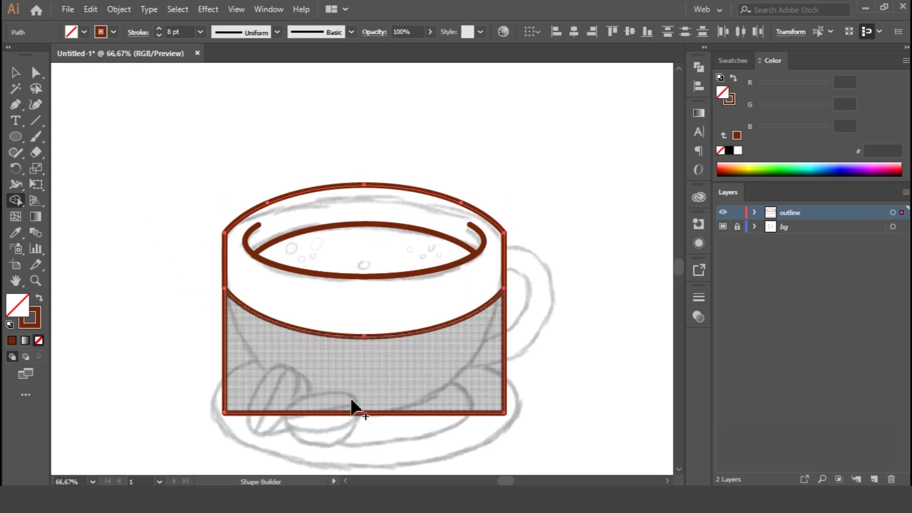
pyautogui.moveTo(363, 333); pyautogui.dragTo(368, 389)
pyautogui.click(15, 71)
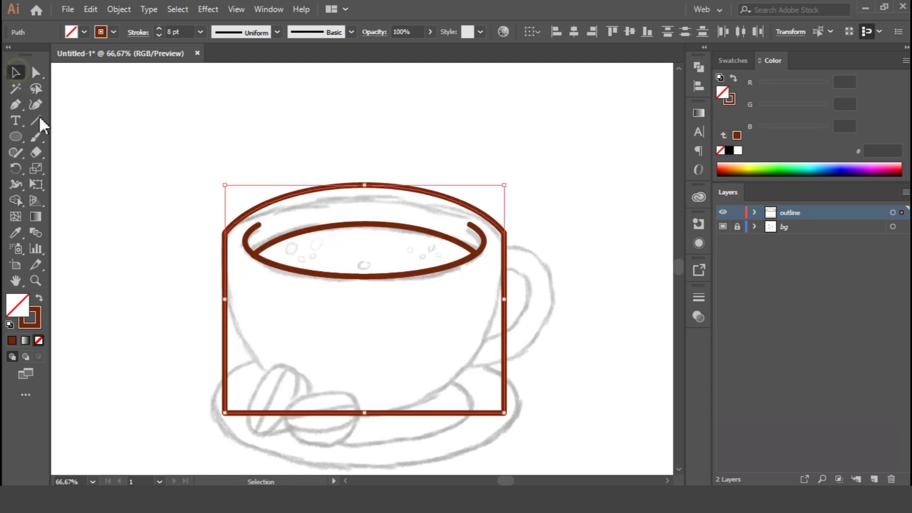
pyautogui.click(134, 331)
# - Round the cup outline's two bottom corners to a radius of about 179 px
pyautogui.click(36, 72)
pyautogui.moveTo(145, 349); pyautogui.dragTo(271, 434)
pyautogui.moveTo(564, 437); pyautogui.dragTo(359, 298)
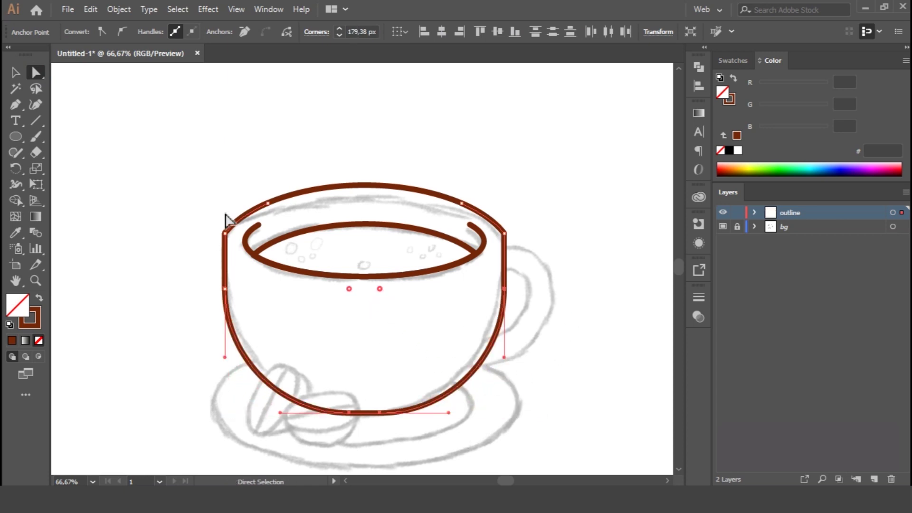
# - Try to round the cup outline's upper corners to a radius of about 60 px
pyautogui.moveTo(231, 245); pyautogui.dragTo(232, 247)
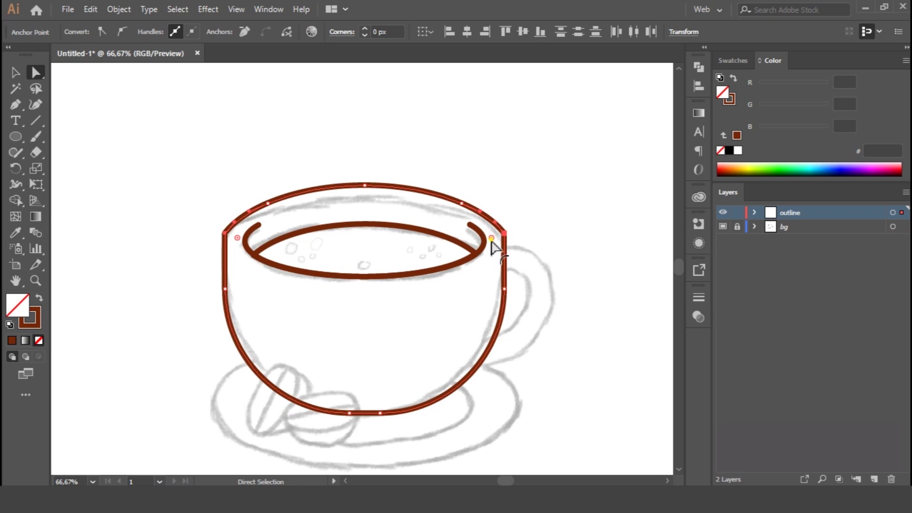
pyautogui.moveTo(241, 241); pyautogui.dragTo(265, 258)
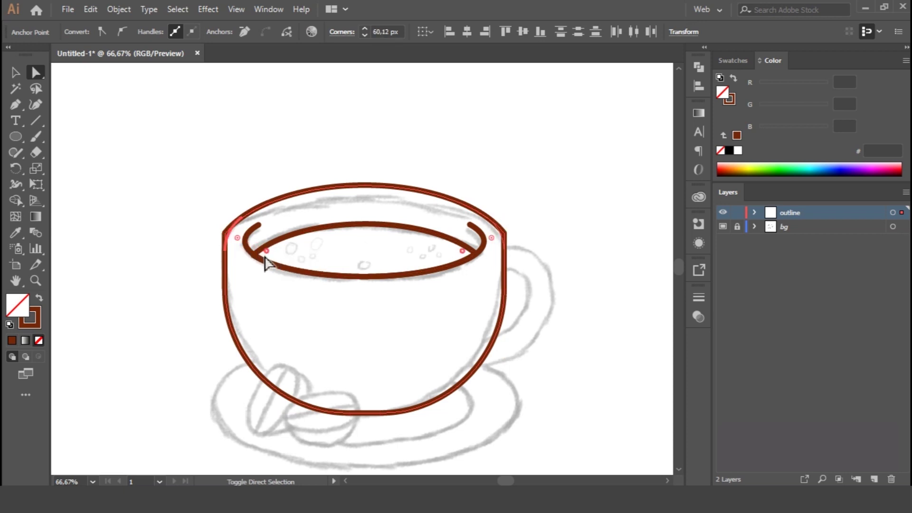
pyautogui.click(536, 249)
pyautogui.click(505, 236)
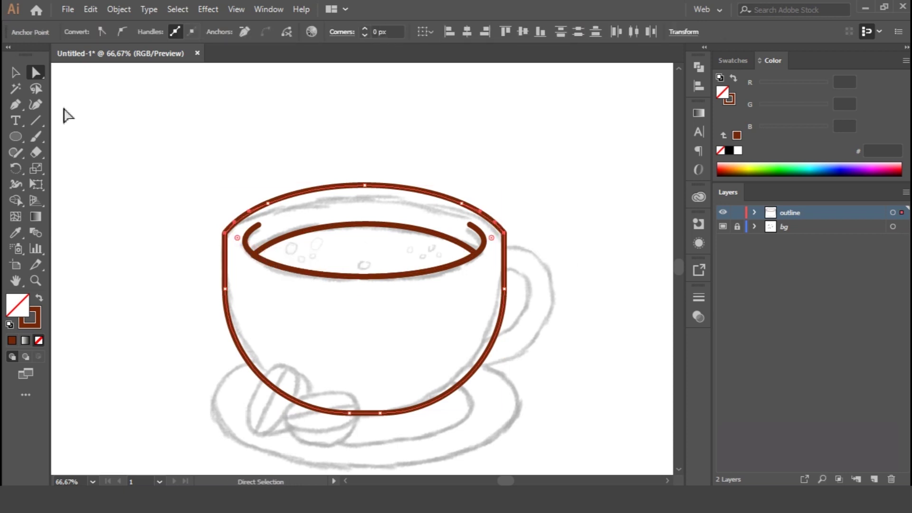
pyautogui.press('v')
pyautogui.moveTo(504, 255); pyautogui.dragTo(559, 255)
pyautogui.hotkey('ctrl', 'z')
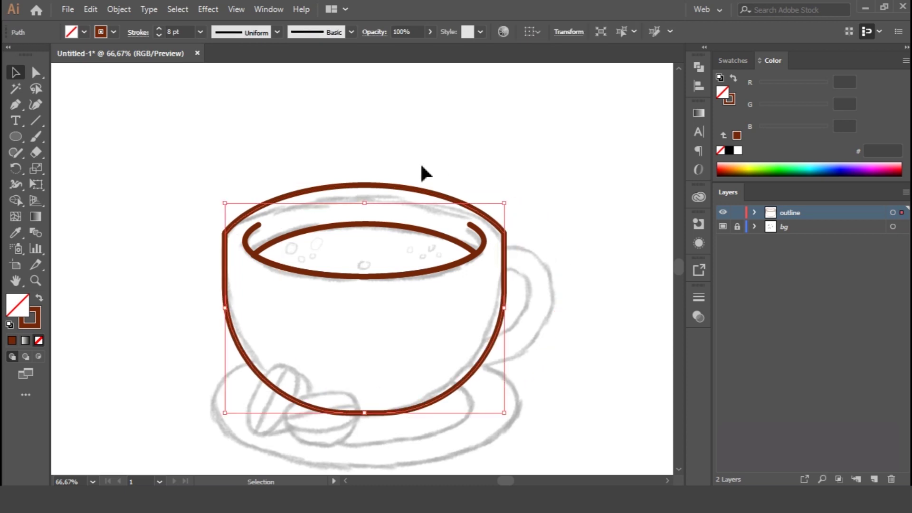
# - Try to round the cup's upper corners with the rim and body paths selected together
pyautogui.keyDown('shift'); pyautogui.click(427, 192); pyautogui.keyUp('shift')
pyautogui.keyDown('ctrl'); pyautogui.click(491, 239); pyautogui.keyUp('ctrl')
pyautogui.moveTo(238, 239); pyautogui.dragTo(266, 260)
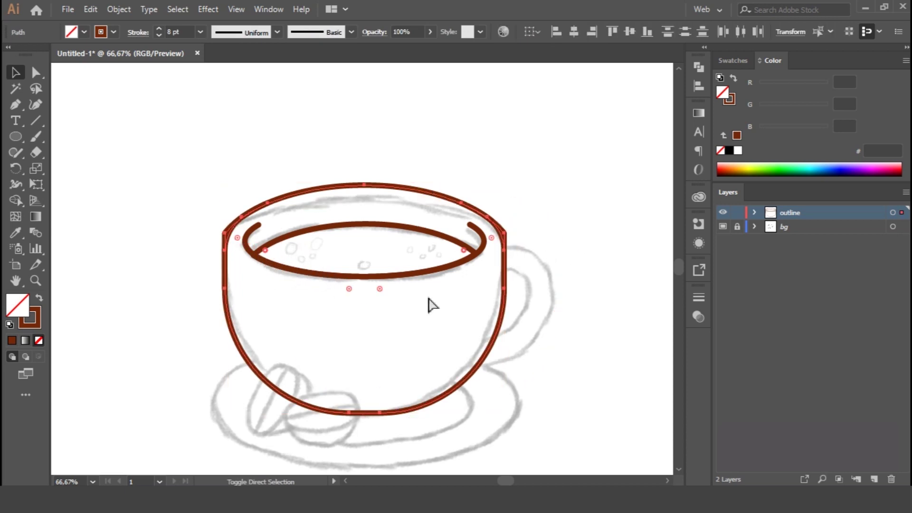
pyautogui.click(565, 279)
pyautogui.click(504, 236)
pyautogui.click(592, 233)
pyautogui.hotkey('ctrl', '+')
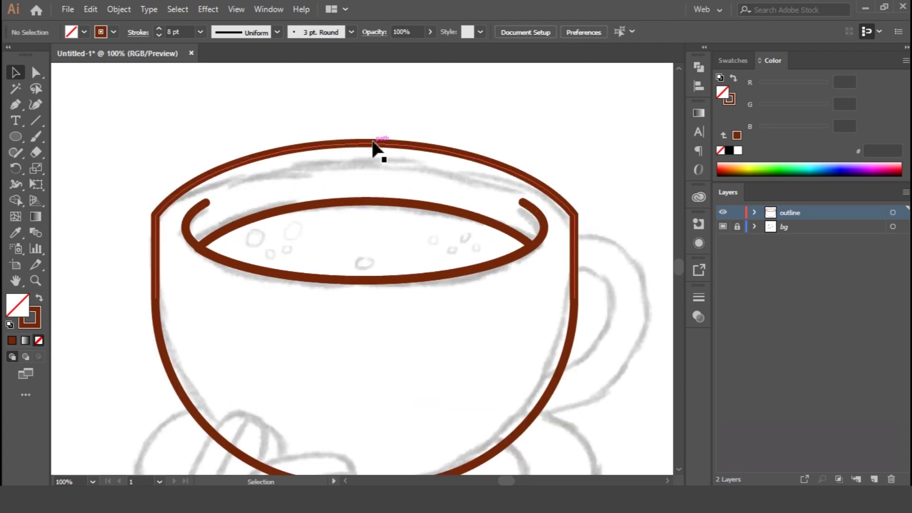
# - Select the rim curve and the body path and unite them into one cup outline with Pathfinder
pyautogui.click(372, 145)
pyautogui.press('a')
pyautogui.click(155, 298)
pyautogui.click(15, 73)
pyautogui.keyDown('shift'); pyautogui.click(158, 315); pyautogui.keyUp('shift')
pyautogui.rightClick(156, 217)
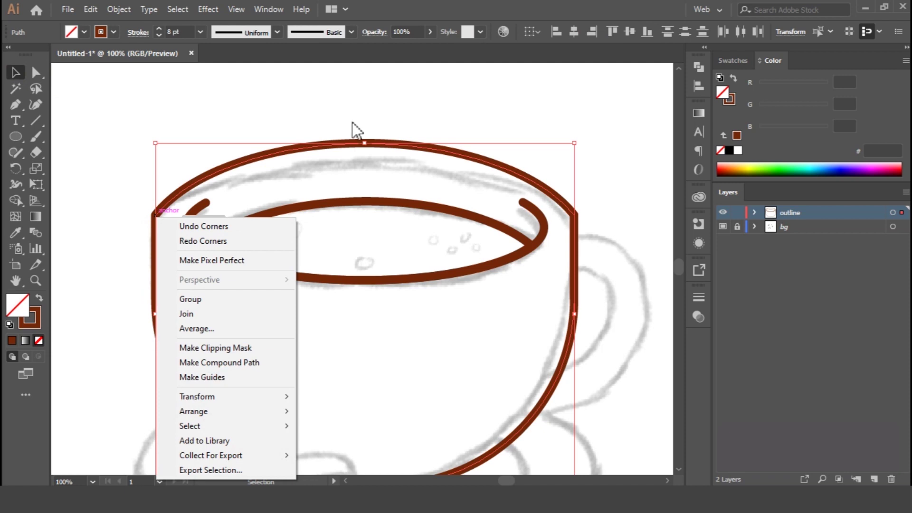
pyautogui.click(694, 69)
pyautogui.click(542, 95)
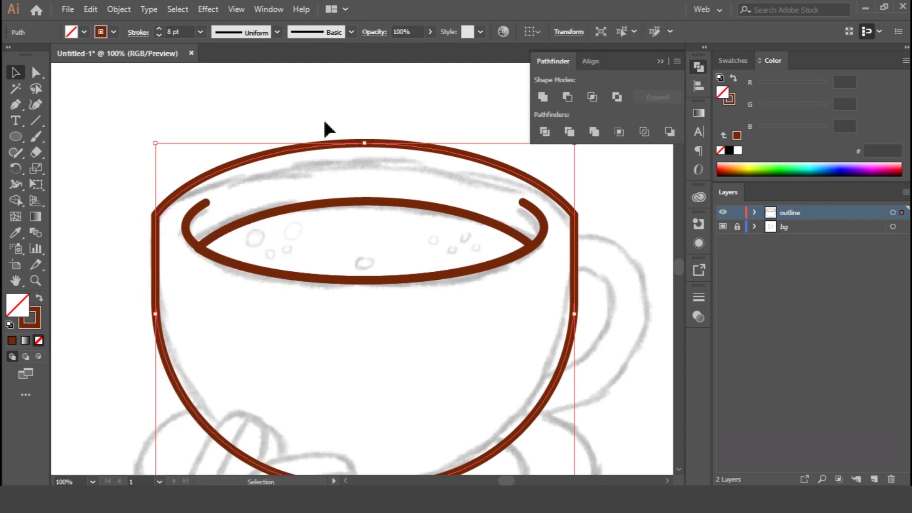
pyautogui.click(356, 91)
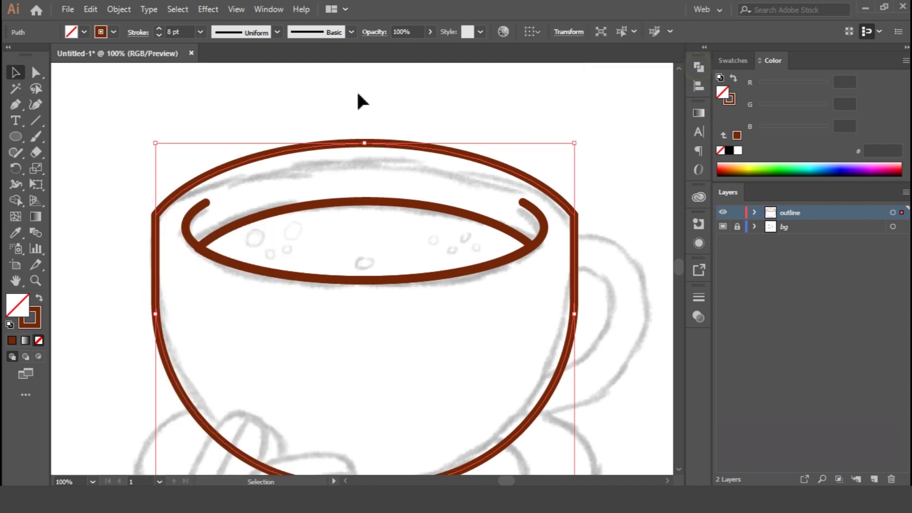
# - Round the two upper corners of the cup outline where the rim meets the sides, and deselect it
pyautogui.click(575, 219)
pyautogui.click(36, 73)
pyautogui.click(168, 220)
pyautogui.moveTo(561, 220); pyautogui.dragTo(540, 249)
pyautogui.click(623, 158)
# - Draw an ellipse over the sketched handle and tilt it slightly clockwise
pyautogui.moveTo(637, 245); pyautogui.dragTo(493, 188)
pyautogui.hotkey('ctrl', '-')
pyautogui.click(18, 139)
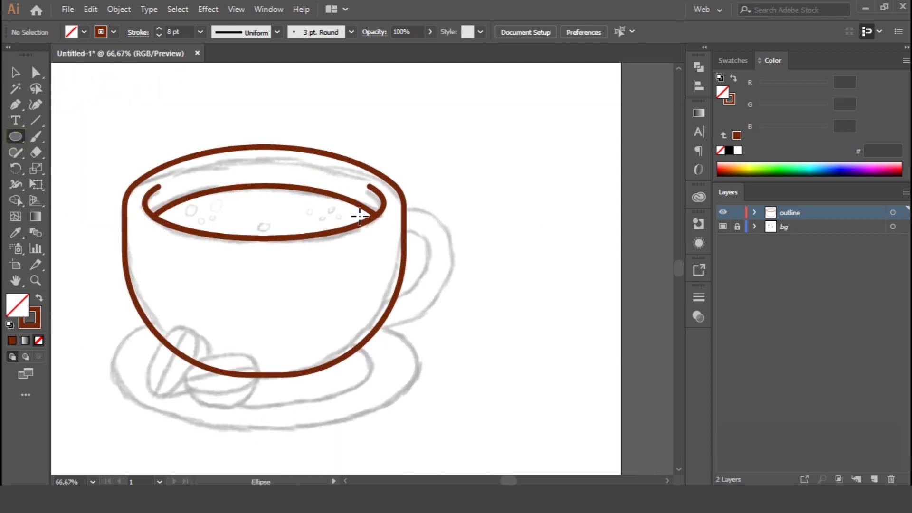
pyautogui.moveTo(349, 209)
pyautogui.mouseDown()
pyautogui.moveTo(444, 326)
pyautogui.moveTo(448, 320)
pyautogui.moveTo(439, 336)
pyautogui.mouseUp()
pyautogui.moveTo(457, 199); pyautogui.dragTo(477, 214)
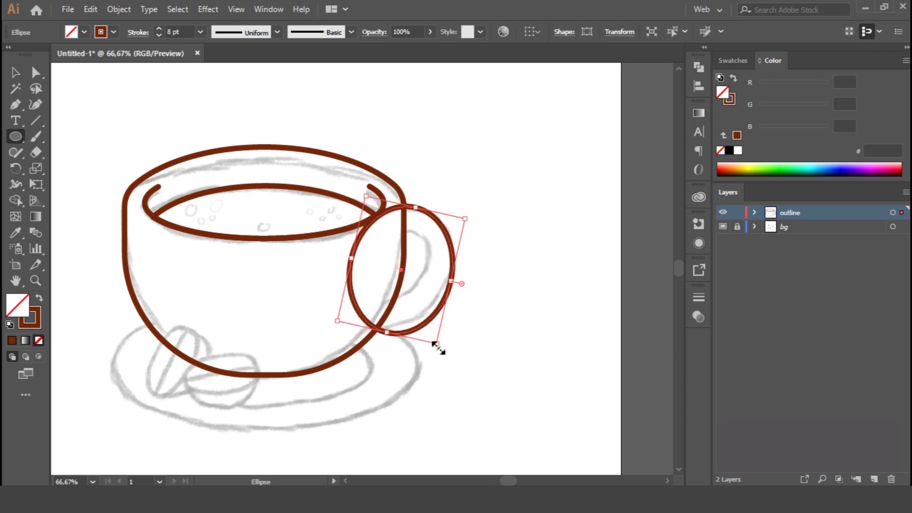
# - Scale the handle ellipse down slightly, tilt it further clockwise and nudge it right to match the outer handle sketch
pyautogui.moveTo(437, 345); pyautogui.dragTo(431, 338)
pyautogui.moveTo(465, 214); pyautogui.dragTo(468, 250)
pyautogui.press('Right')
pyautogui.press('Right')
pyautogui.press('Right')
pyautogui.press('Right')
pyautogui.press('Right')
pyautogui.press('Right')
pyautogui.press('Right')
pyautogui.press('Right')
pyautogui.press('Right')
pyautogui.press('Right')
# - Paste a copy of the handle ellipse in front and scale it down about its centre for the inner handle edge
pyautogui.hotkey('ctrl', '+')
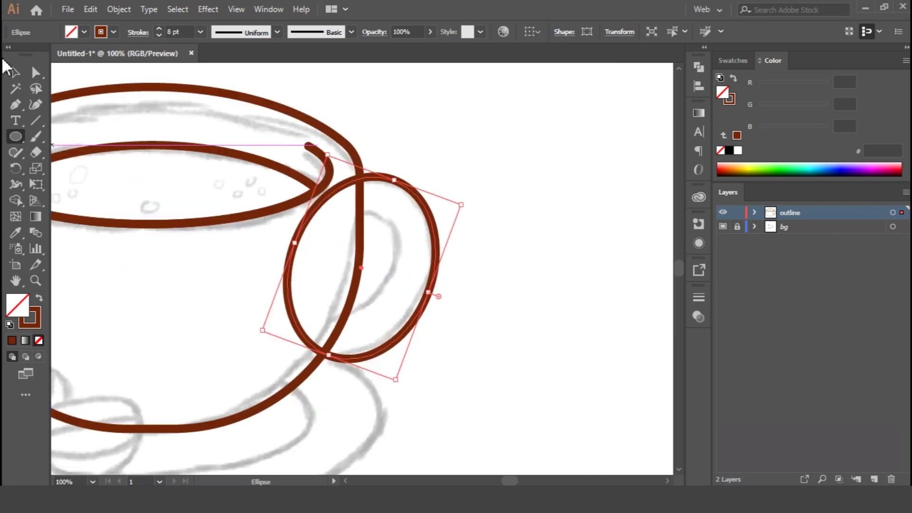
pyautogui.click(16, 72)
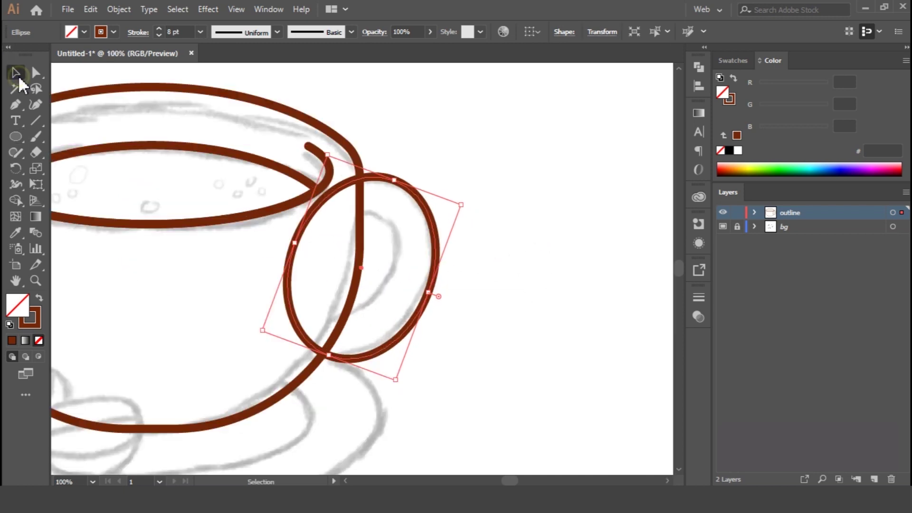
pyautogui.click(115, 9)
pyautogui.moveTo(89, 10)
pyautogui.click(114, 73)
pyautogui.click(90, 9)
pyautogui.click(135, 104)
pyautogui.moveTo(461, 204); pyautogui.dragTo(409, 238)
pyautogui.hotkey('ctrl', 'z')
# - Select the cup outline and both handle ellipses and merge the ring area outside the cup with Shape Builder
pyautogui.moveTo(516, 331); pyautogui.dragTo(315, 246)
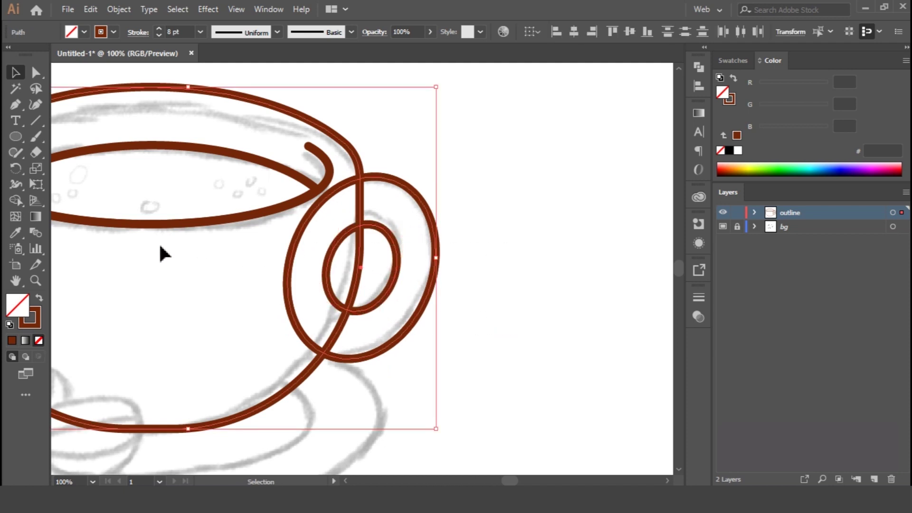
pyautogui.click(16, 201)
pyautogui.moveTo(397, 210); pyautogui.dragTo(407, 239)
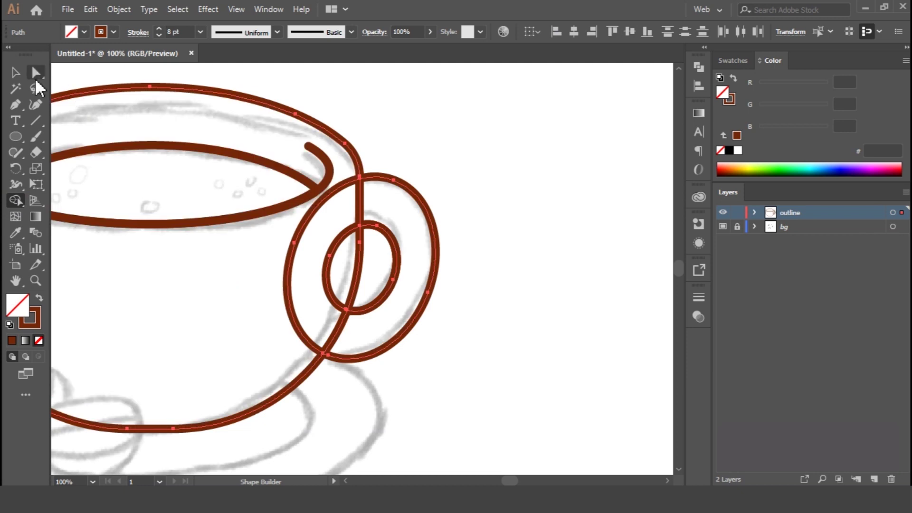
# - Delete the parts of both handle ellipses that lie inside the cup
pyautogui.click(15, 72)
pyautogui.click(322, 243)
pyautogui.moveTo(302, 272); pyautogui.dragTo(303, 273)
pyautogui.press('Delete')
pyautogui.moveTo(314, 248); pyautogui.dragTo(335, 273)
pyautogui.press('Delete')
# - Draw a wide ellipse over the sketched saucer and narrow it to match the saucer's outer edge
pyautogui.moveTo(479, 338); pyautogui.dragTo(535, 283)
pyautogui.hotkey('ctrl', '-')
pyautogui.moveTo(340, 290); pyautogui.dragTo(422, 272)
pyautogui.click(15, 137)
pyautogui.moveTo(147, 242); pyautogui.dragTo(501, 378)
pyautogui.moveTo(145, 309); pyautogui.dragTo(186, 308)
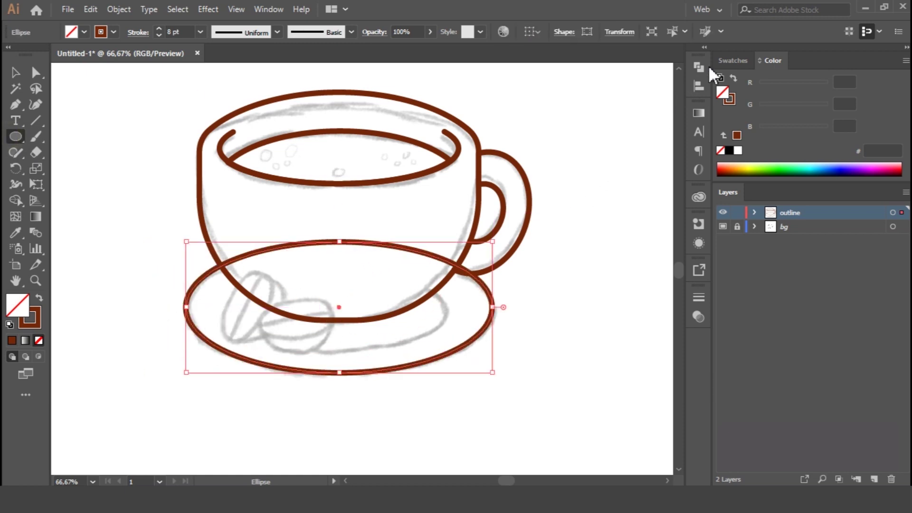
pyautogui.click(698, 85)
pyautogui.click(665, 176)
pyautogui.click(665, 175)
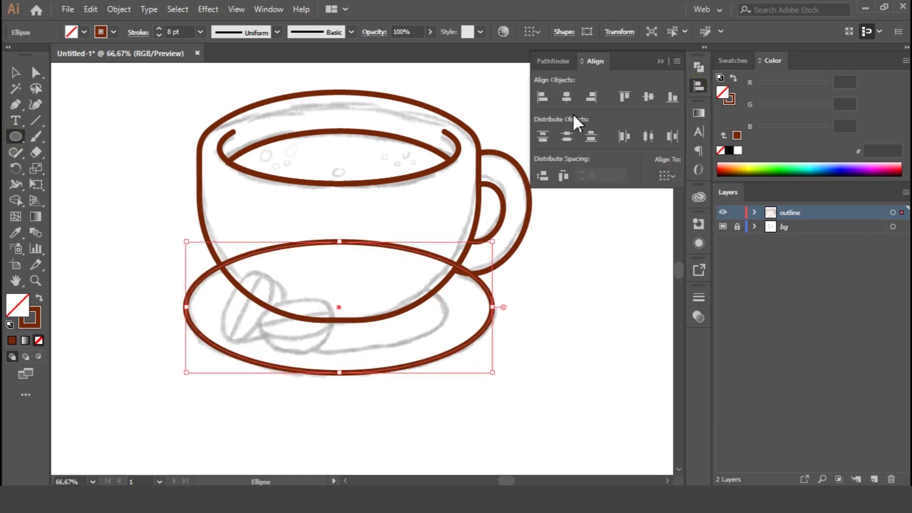
pyautogui.click(694, 85)
# - Paste a copy of the saucer ellipse in front, scale it down about its centre and flatten it to form the inner ring
pyautogui.click(16, 74)
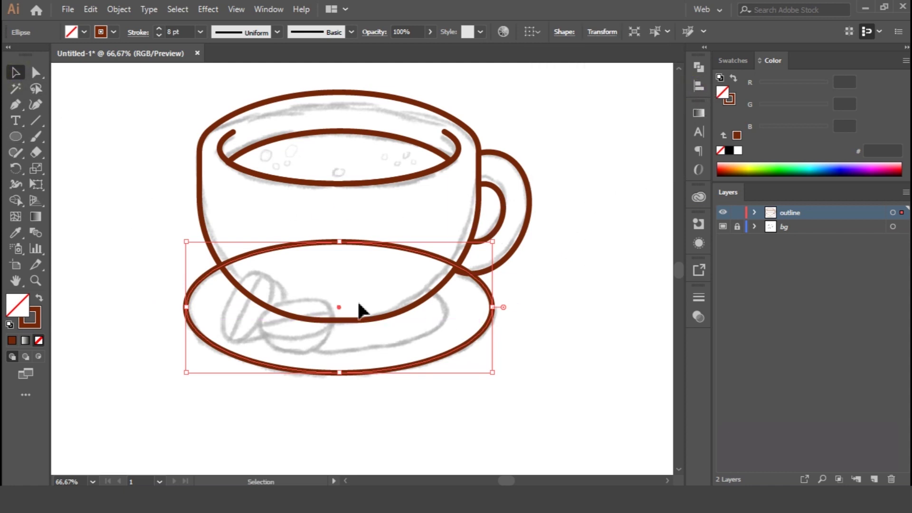
pyautogui.click(91, 9)
pyautogui.click(118, 74)
pyautogui.click(90, 9)
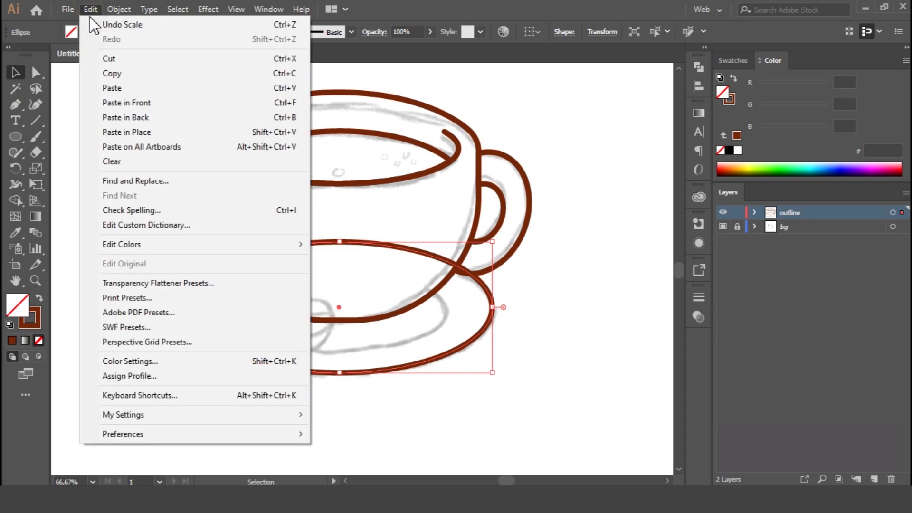
pyautogui.click(129, 103)
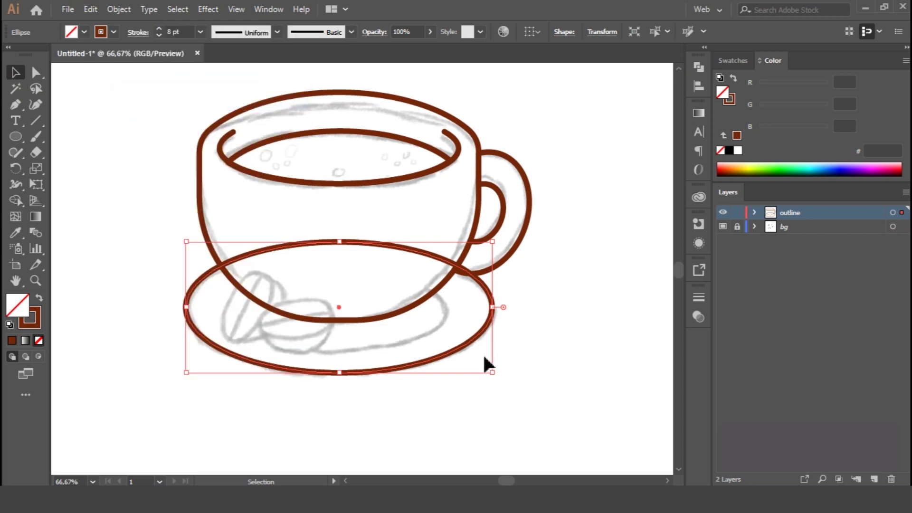
pyautogui.moveTo(492, 372); pyautogui.dragTo(445, 353)
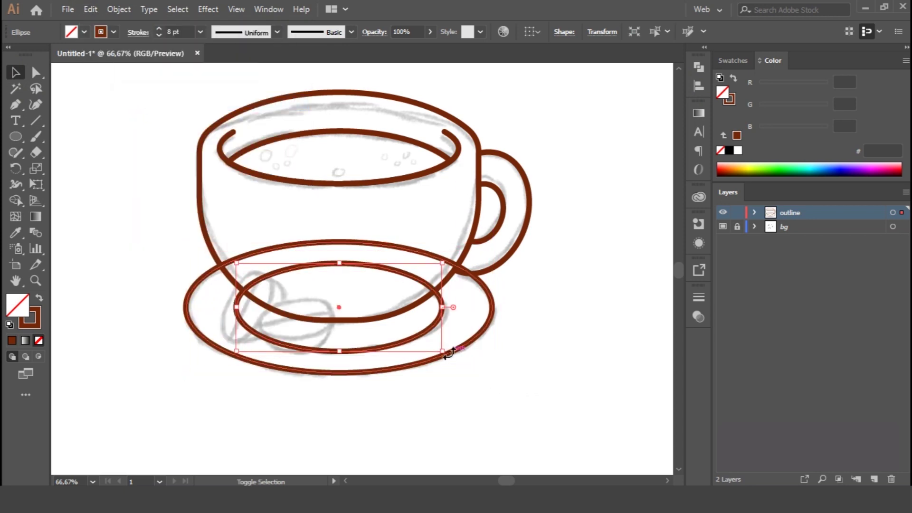
pyautogui.moveTo(339, 263); pyautogui.dragTo(340, 274)
pyautogui.moveTo(339, 352); pyautogui.dragTo(342, 351)
# - Select the cup outline and both saucer ellipses, and remove the saucer lines inside the cup with Shape Builder
pyautogui.moveTo(567, 366); pyautogui.dragTo(327, 309)
pyautogui.click(16, 200)
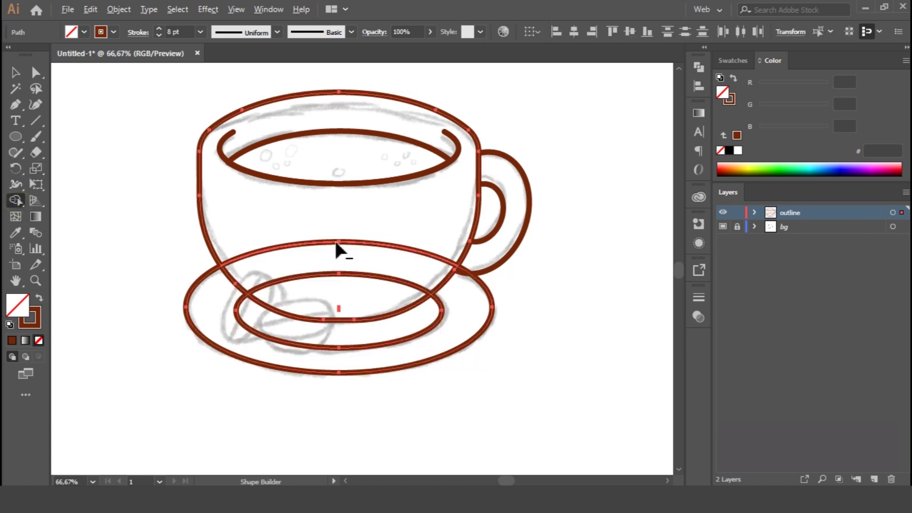
pyautogui.moveTo(338, 276); pyautogui.dragTo(235, 255)
pyautogui.click(16, 72)
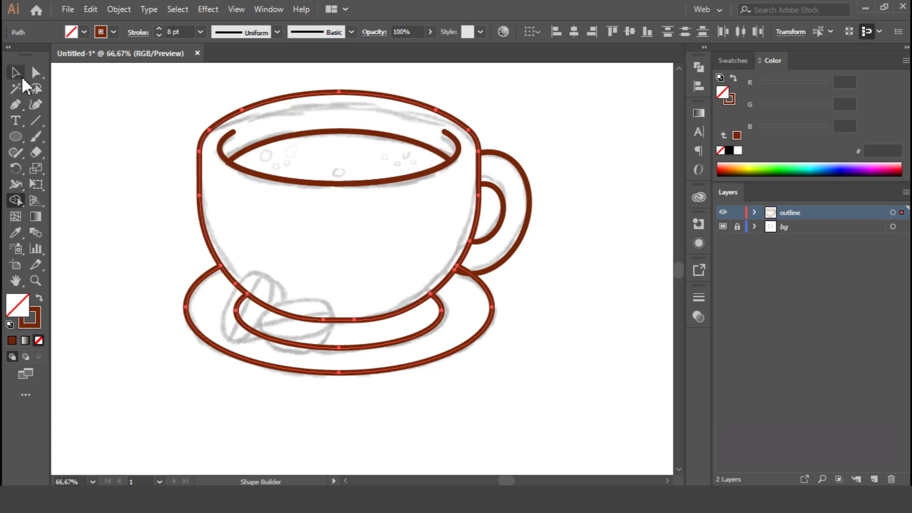
pyautogui.click(541, 363)
# - Set the inner saucer ring's stroke to 5 pt and deselect it
pyautogui.click(436, 328)
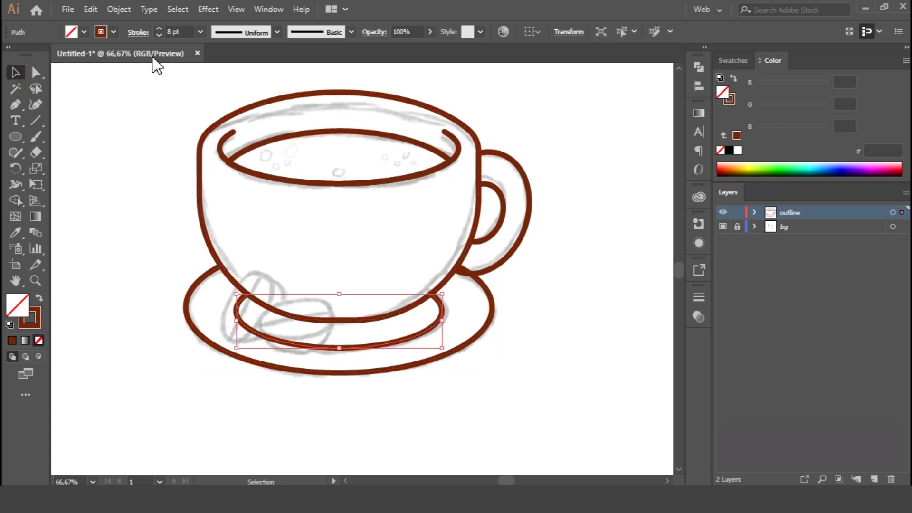
pyautogui.click(158, 35)
pyautogui.click(159, 35)
pyautogui.click(159, 35)
pyautogui.click(549, 309)
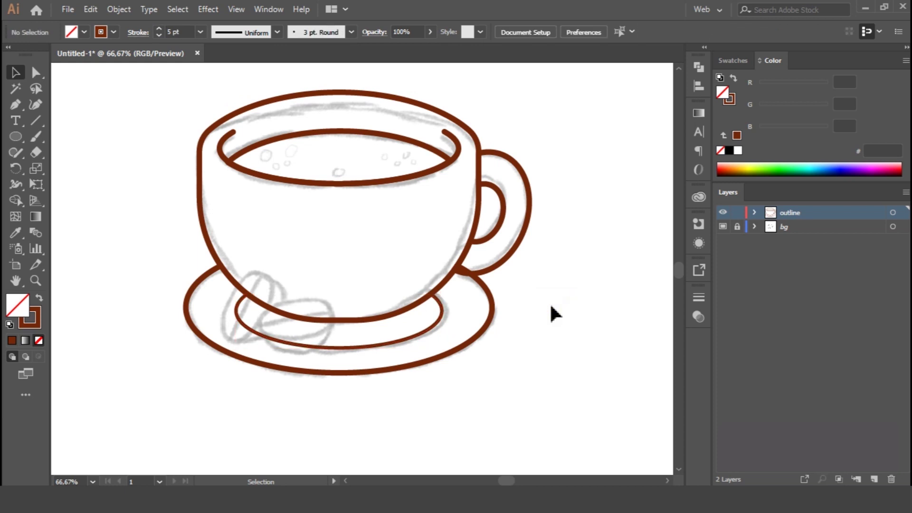
# - Remove the saucer's short overlapping line inside the handle's lower end with Shape Builder, and deselect the paths
pyautogui.click(491, 299)
pyautogui.scroll(2, 557, 299)
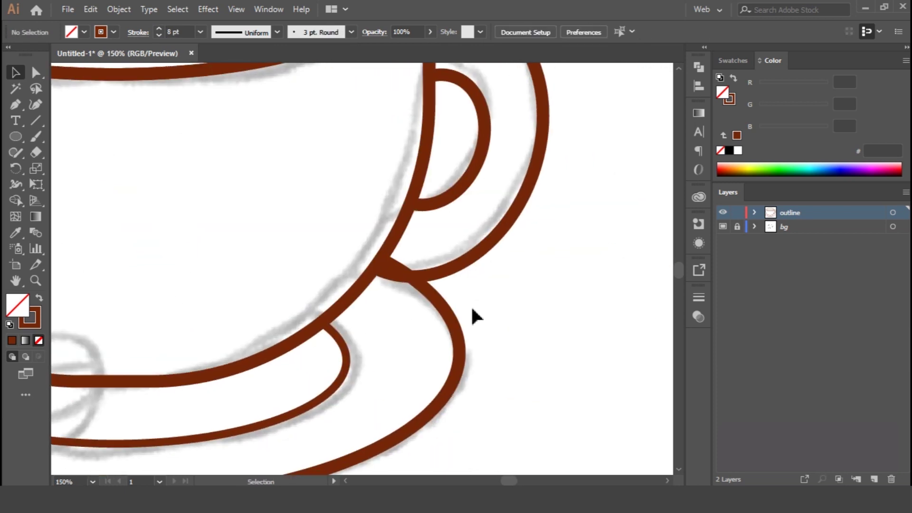
pyautogui.click(16, 200)
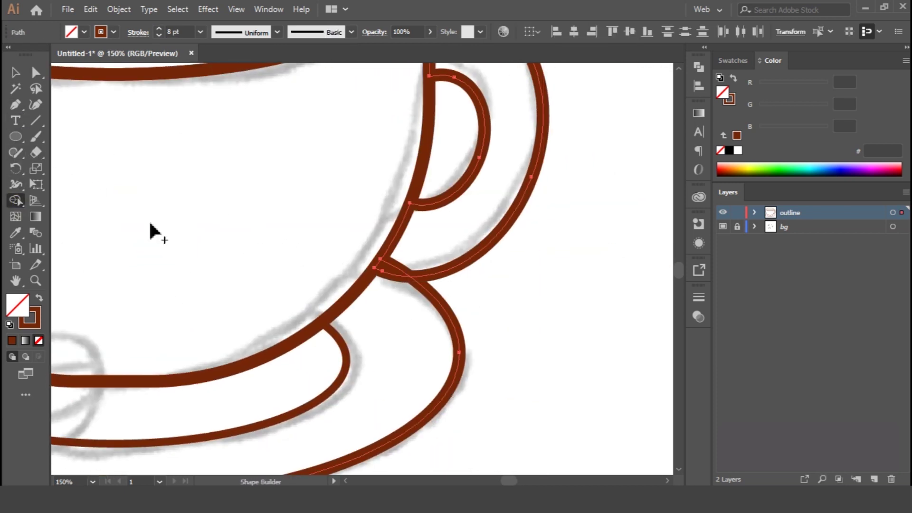
pyautogui.press('v')
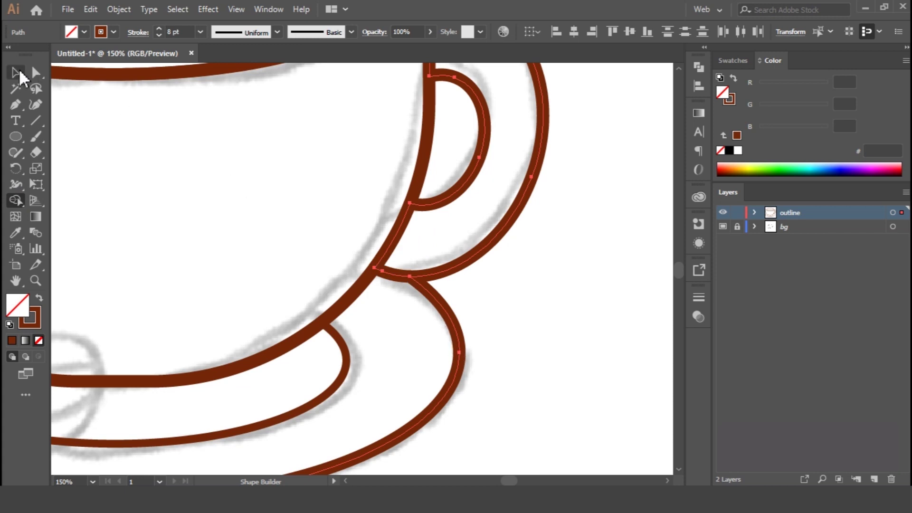
pyautogui.click(557, 314)
# - Draw a small upright ellipse in the empty area beside the saucer for a coffee bean
pyautogui.scroll(-2, 557, 314)
pyautogui.moveTo(406, 243); pyautogui.dragTo(434, 255)
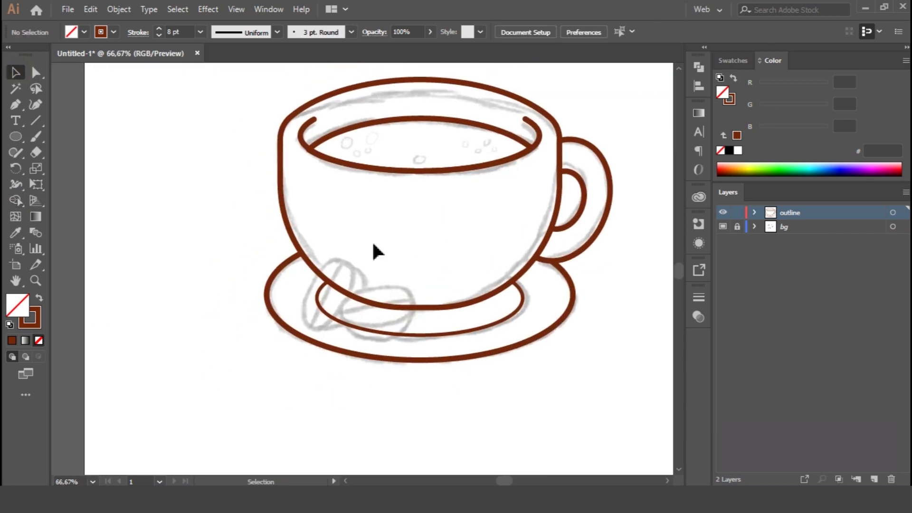
pyautogui.moveTo(156, 269); pyautogui.dragTo(209, 354)
pyautogui.click(15, 104)
pyautogui.click(188, 247)
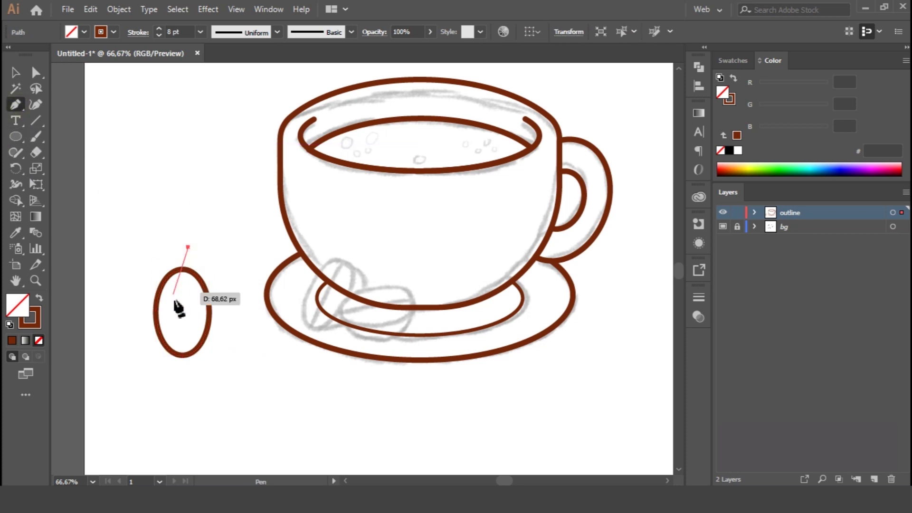
pyautogui.click(182, 312)
pyautogui.hotkey('ctrl', 'z')
pyautogui.hotkey('ctrl', 'z')
# - Draw a near-vertical line extending past both ends of the bean ellipse and bend it into a centred S-curve
pyautogui.click(179, 243)
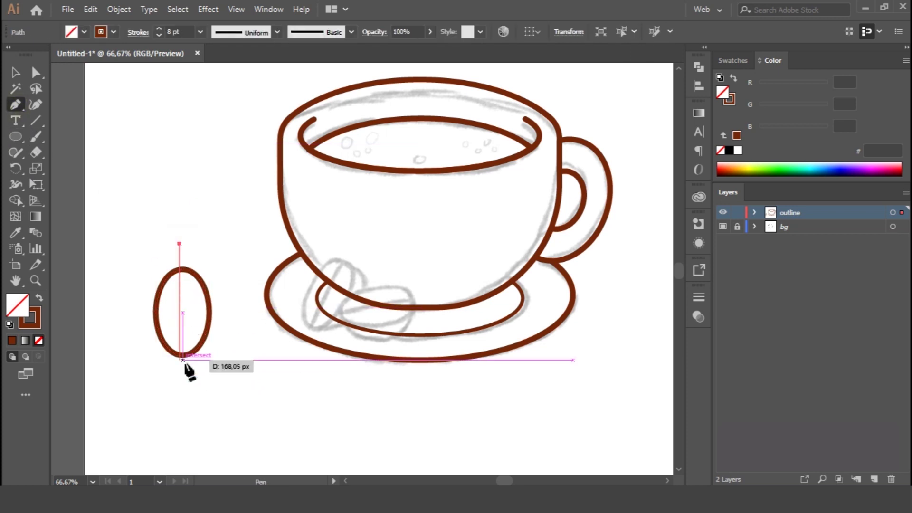
pyautogui.click(182, 374)
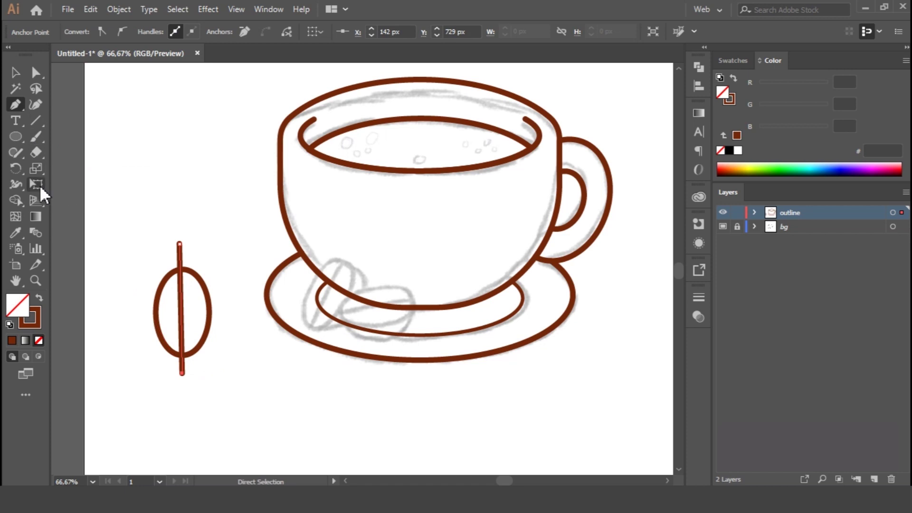
pyautogui.click(35, 104)
pyautogui.hotkey('ctrl', '=')
pyautogui.hotkey('ctrl', '=')
pyautogui.moveTo(363, 225)
pyautogui.mouseDown()
pyautogui.moveTo(375, 222)
pyautogui.moveTo(346, 228)
pyautogui.mouseUp()
pyautogui.moveTo(351, 310); pyautogui.dragTo(367, 315)
pyautogui.click(16, 74)
pyautogui.press('Right')
pyautogui.press('Right')
pyautogui.press('Right')
# - Select the bean ellipse and the S-curve, trim the curve's ends outside the ellipse with Shape Builder, and deselect them
pyautogui.moveTo(212, 180); pyautogui.dragTo(457, 373)
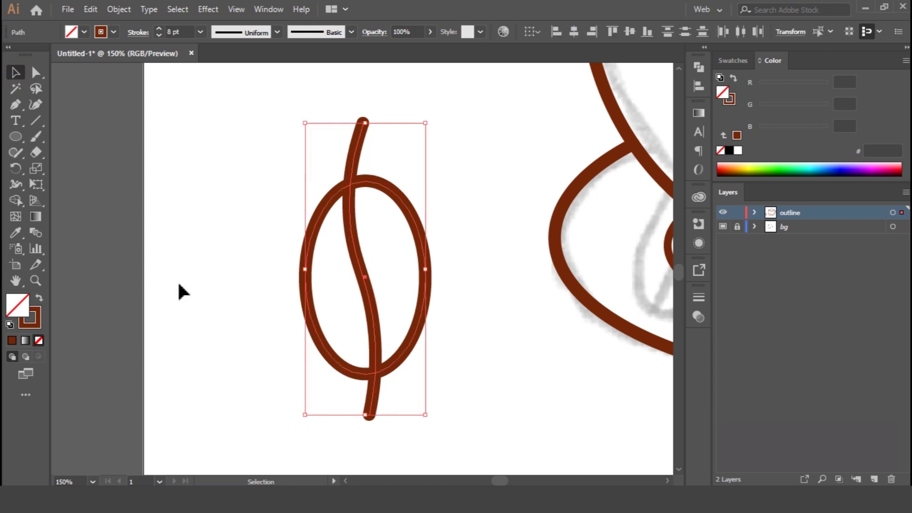
pyautogui.click(15, 200)
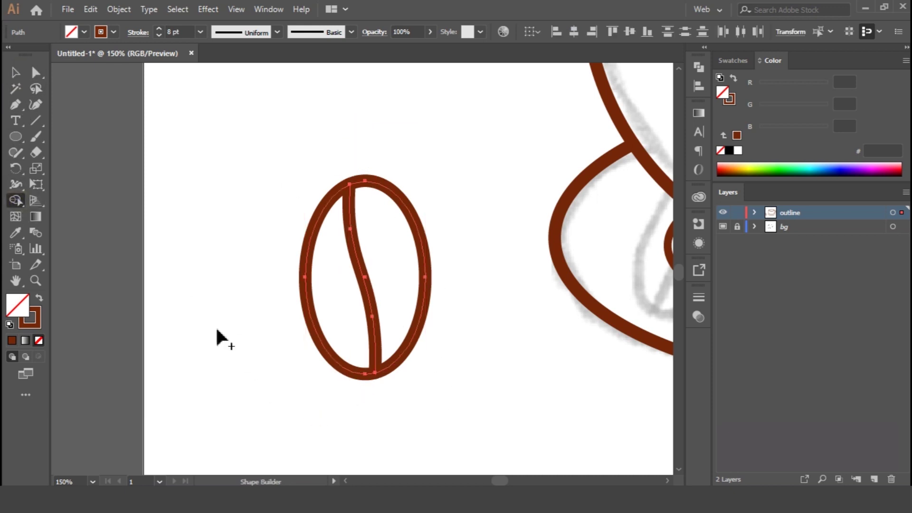
pyautogui.press('v')
pyautogui.click(246, 189)
# - Set the stroke of the bean's S-shaped centre line to 6 pt and deselect it
pyautogui.click(358, 254)
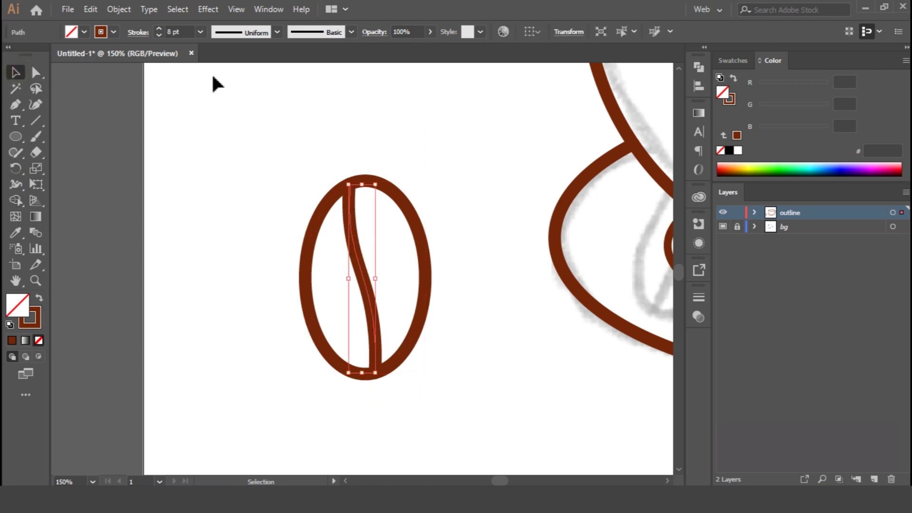
pyautogui.click(159, 36)
pyautogui.click(158, 36)
pyautogui.click(330, 154)
pyautogui.moveTo(269, 153); pyautogui.dragTo(422, 303)
pyautogui.click(331, 145)
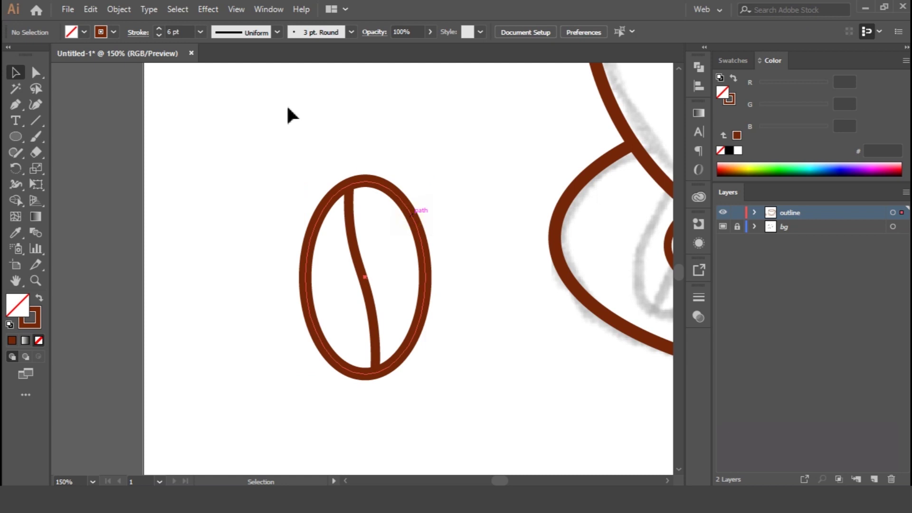
# - Duplicate the coffee bean's ellipse directly in front of the original
pyautogui.click(412, 213)
pyautogui.click(90, 9)
pyautogui.click(129, 74)
pyautogui.click(93, 9)
pyautogui.click(132, 103)
pyautogui.press('Right')
pyautogui.press('Right')
pyautogui.press('Right')
pyautogui.press('Right')
pyautogui.press('Right')
pyautogui.press('Right')
pyautogui.press('Right')
pyautogui.press('Right')
pyautogui.press('Right')
pyautogui.press('Right')
pyautogui.press('Right')
pyautogui.press('Right')
pyautogui.press('Right')
pyautogui.press('Right')
pyautogui.press('Right')
pyautogui.press('Right')
pyautogui.press('Right')
pyautogui.press('Right')
pyautogui.press('Right')
pyautogui.press('Left')
pyautogui.press('Left')
pyautogui.press('Left')
pyautogui.press('Left')
pyautogui.press('Left')
pyautogui.press('Left')
pyautogui.press('Left')
pyautogui.press('Left')
pyautogui.press('Left')
pyautogui.press('Left')
pyautogui.press('Left')
pyautogui.press('Left')
pyautogui.press('Left')
pyautogui.press('Left')
pyautogui.press('Left')
pyautogui.press('Left')
pyautogui.press('Left')
pyautogui.press('Left')
# - Widen the duplicated ellipse evenly beyond both sides of the original bean while keeping its height
pyautogui.moveTo(427, 277); pyautogui.dragTo(449, 278)
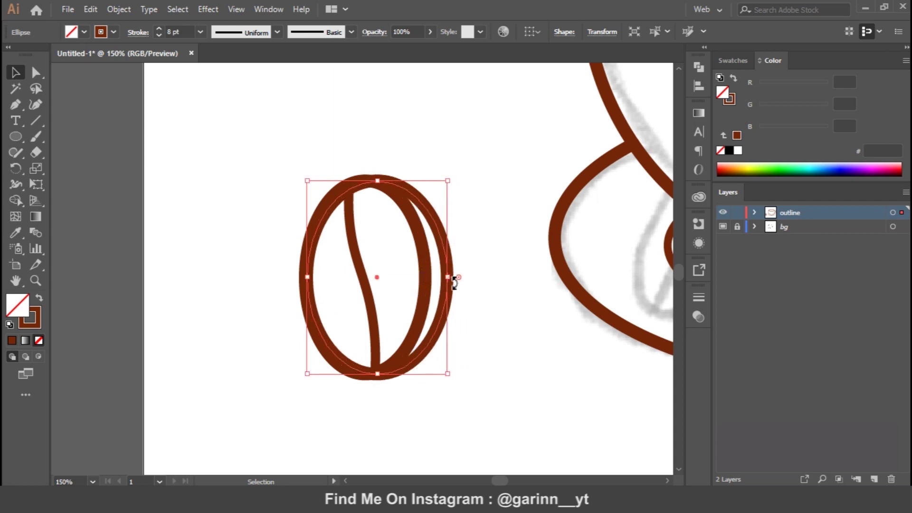
pyautogui.moveTo(312, 278); pyautogui.dragTo(321, 278)
pyautogui.moveTo(446, 277); pyautogui.dragTo(462, 277)
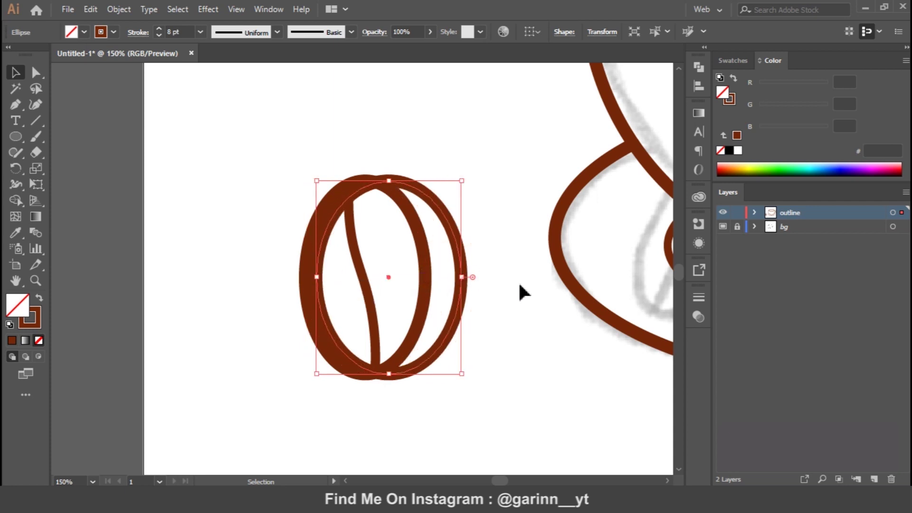
pyautogui.moveTo(316, 277); pyautogui.dragTo(284, 277)
pyautogui.moveTo(419, 202); pyautogui.dragTo(414, 202)
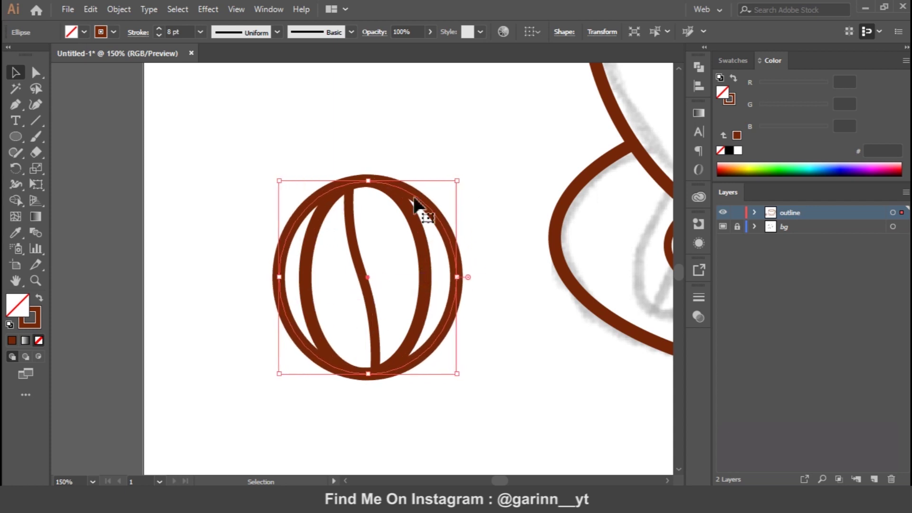
# - Select both bean ellipses, remove the left crescent with Shape Builder, and deselect them
pyautogui.moveTo(251, 181); pyautogui.dragTo(321, 266)
pyautogui.click(20, 203)
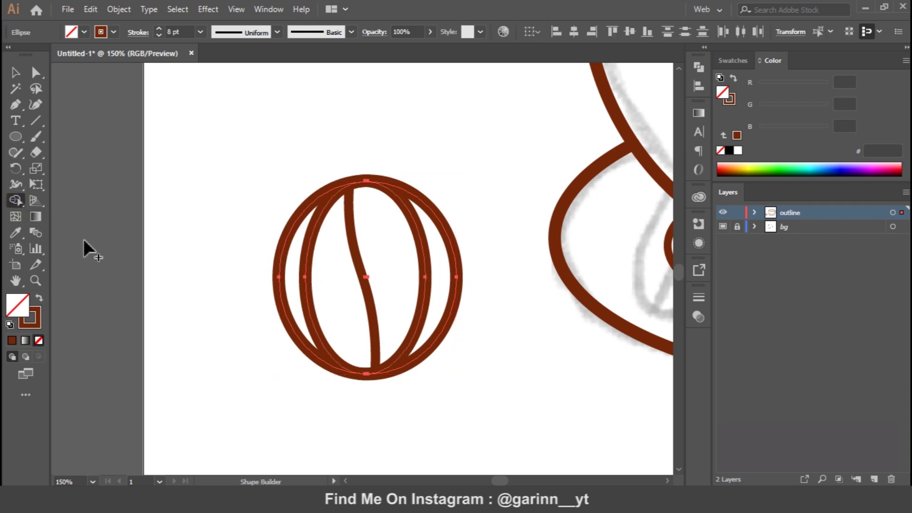
pyautogui.keyDown('alt'); pyautogui.click(282, 270); pyautogui.keyUp('alt')
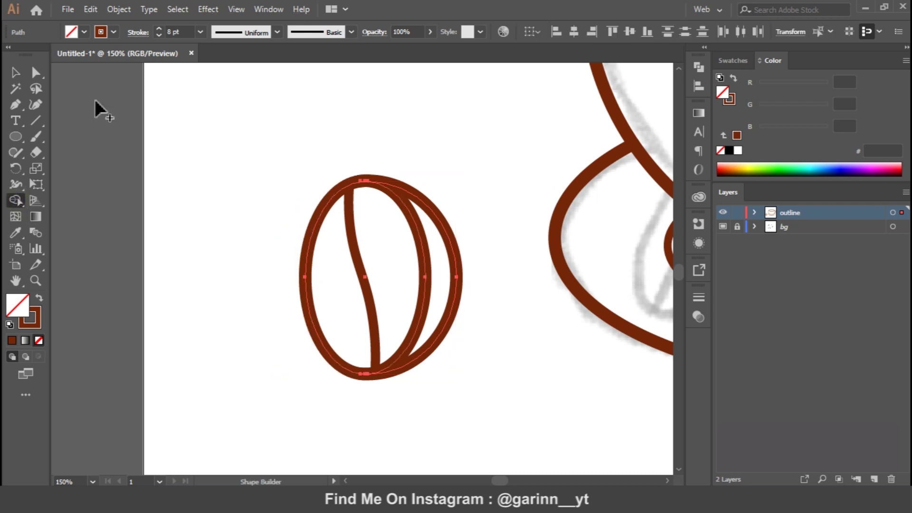
pyautogui.click(15, 72)
pyautogui.click(195, 144)
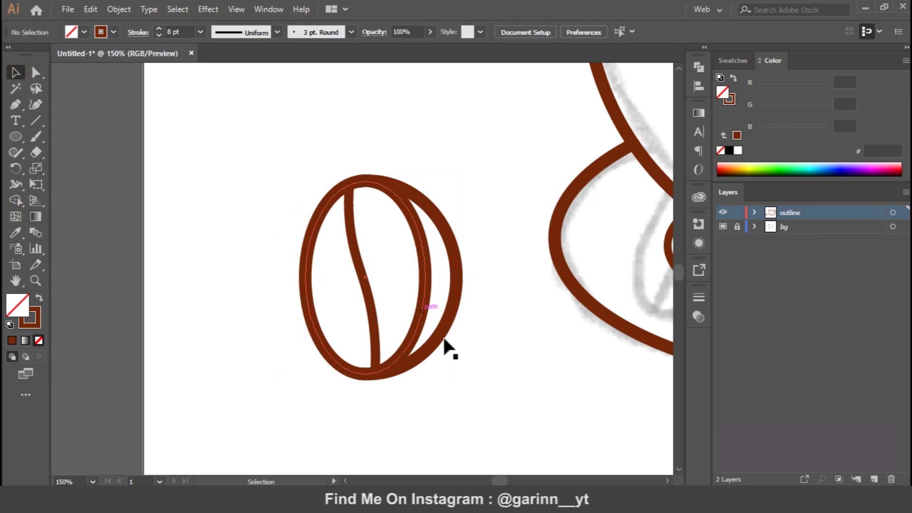
# - Select the whole coffee bean, rotate it to a diagonal tilt, and place a second copy of it below the saucer's left side
pyautogui.click(375, 269)
pyautogui.hotkey('ctrl', '-')
pyautogui.hotkey('ctrl', '-')
pyautogui.moveTo(394, 227)
pyautogui.mouseDown()
pyautogui.moveTo(393, 213)
pyautogui.moveTo(400, 238)
pyautogui.moveTo(392, 236)
pyautogui.mouseUp()
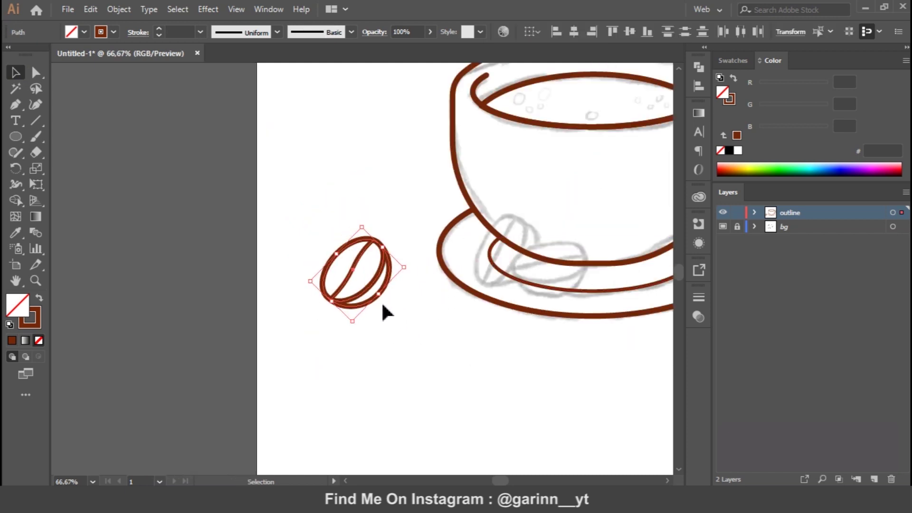
pyautogui.moveTo(380, 292); pyautogui.dragTo(446, 352)
# - Rotate and move one coffee bean to match the left sketched bean on the saucer
pyautogui.moveTo(393, 288); pyautogui.dragTo(416, 285)
pyautogui.moveTo(364, 260); pyautogui.dragTo(512, 244)
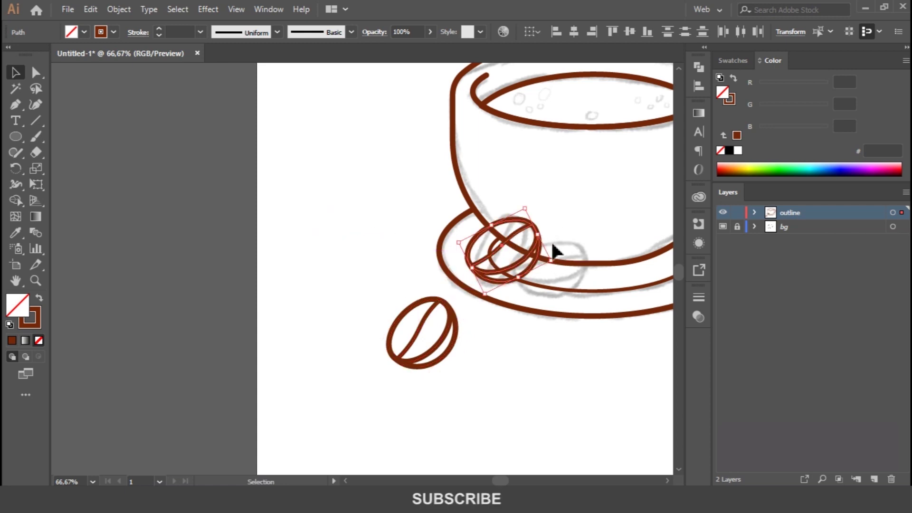
pyautogui.hotkey('ctrl', '+')
pyautogui.scroll(-2, 555, 335)
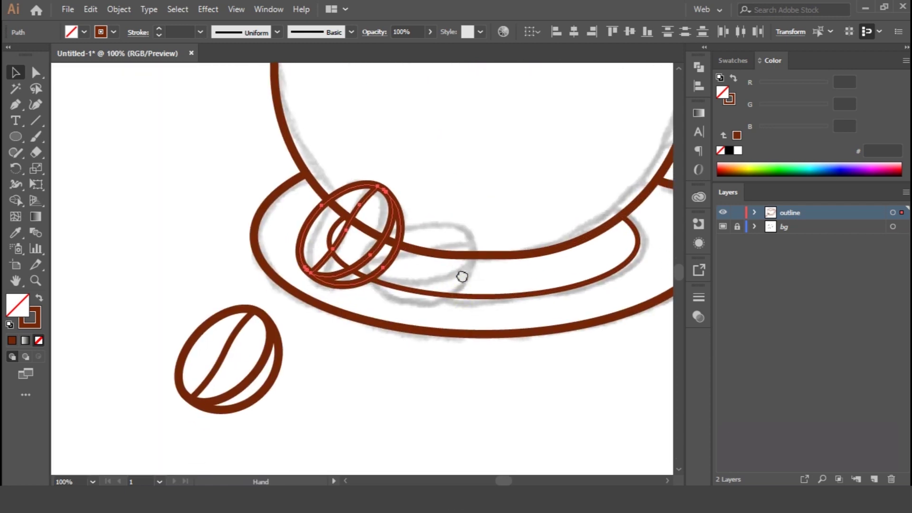
# - Rotate the other coffee bean to nearly horizontal, fit it over the right sketched bean on the saucer, and deselect it
pyautogui.moveTo(144, 316); pyautogui.dragTo(309, 390)
pyautogui.moveTo(290, 324); pyautogui.dragTo(321, 410)
pyautogui.moveTo(261, 350); pyautogui.dragTo(433, 250)
pyautogui.moveTo(411, 217); pyautogui.dragTo(409, 225)
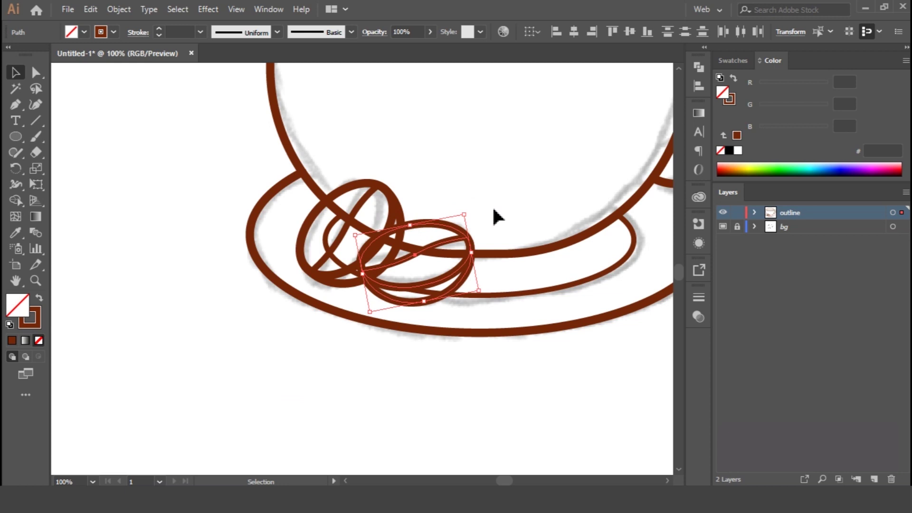
pyautogui.click(551, 412)
# - Rename the outline layer as coffee
pyautogui.hotkey('ctrl', '-')
pyautogui.hotkey('ctrl', '-')
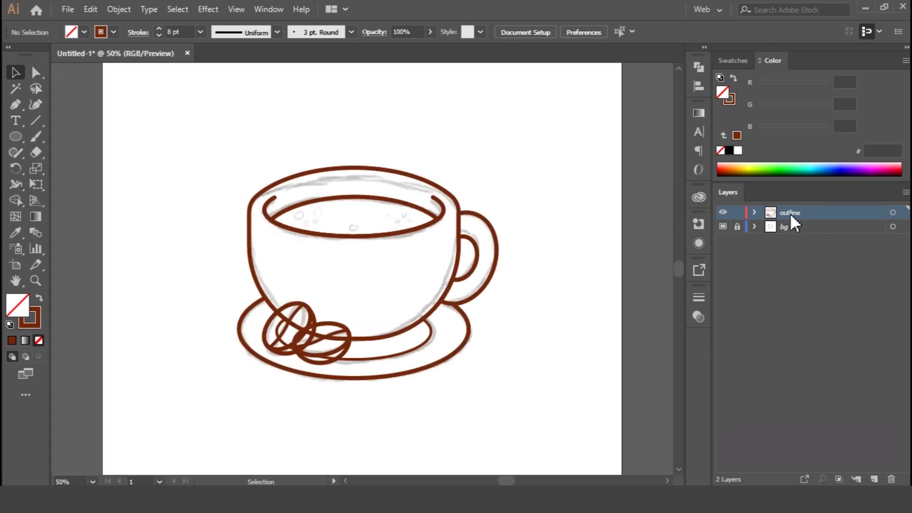
pyautogui.doubleClick(790, 213)
pyautogui.write('coffee')
pyautogui.press('Return')
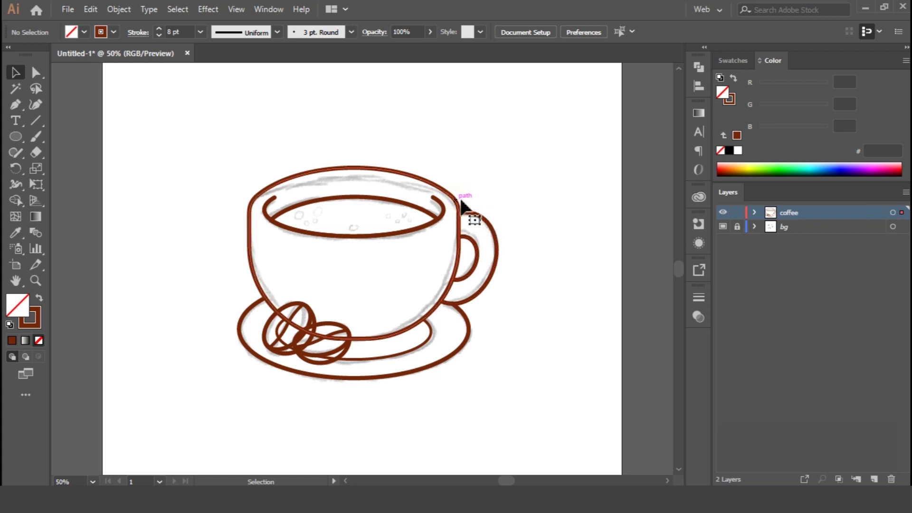
# - Fill the cup body with the light peach swatch and send it to the back of the layer
pyautogui.click(457, 201)
pyautogui.click(732, 60)
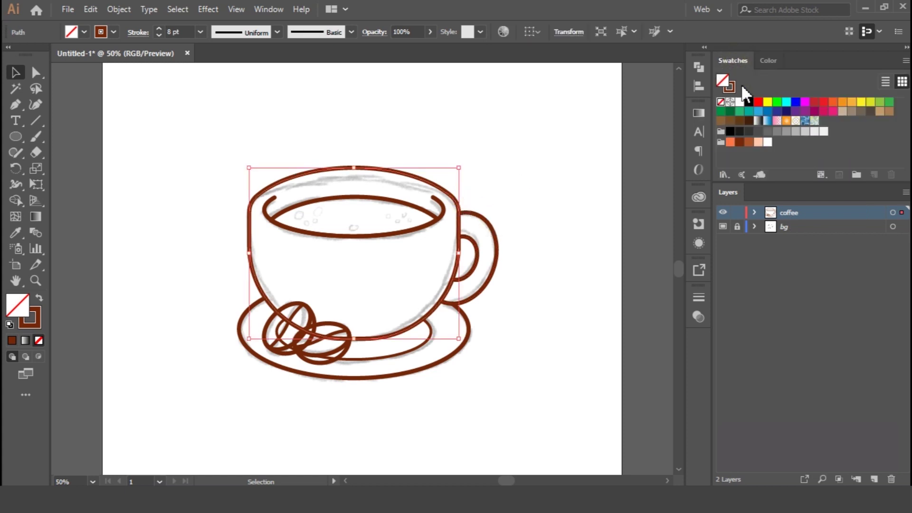
pyautogui.click(759, 142)
pyautogui.rightClick(383, 221)
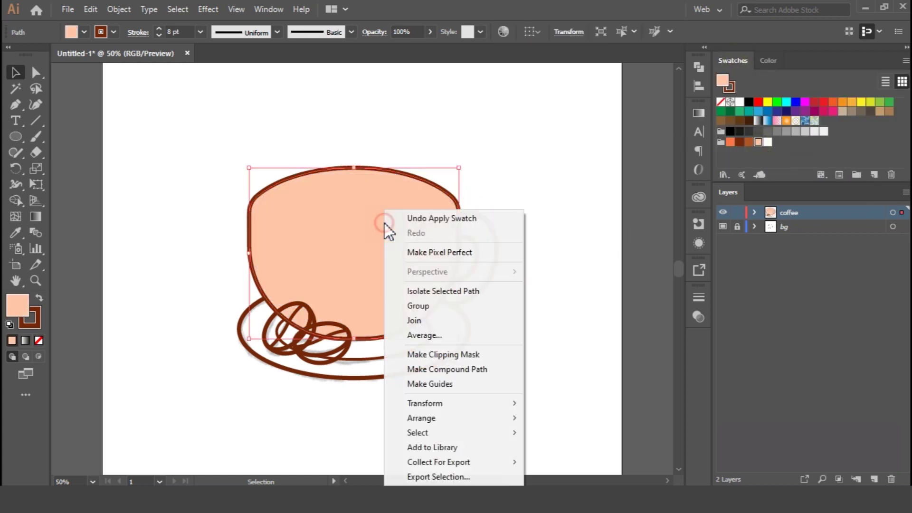
pyautogui.rightClick(252, 205)
pyautogui.moveTo(379, 413)
pyautogui.click(449, 458)
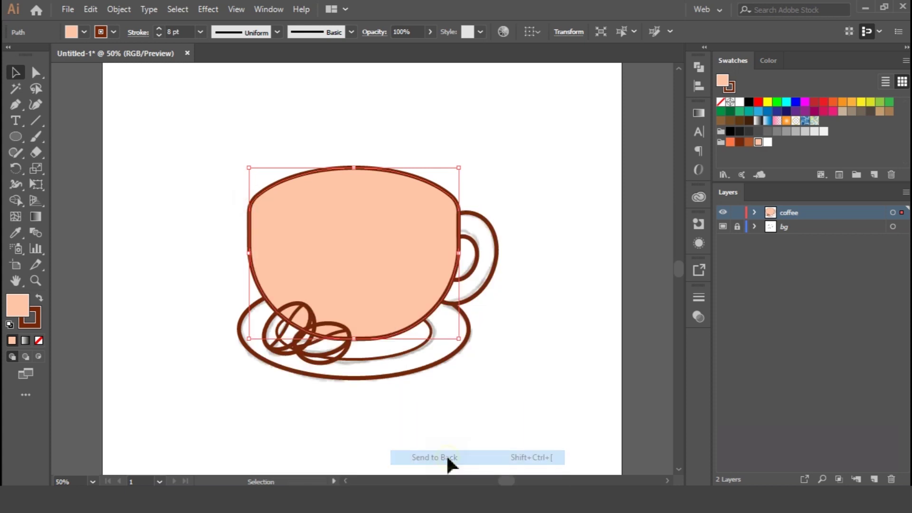
# - Fill the cup handle with the light peach swatch and deselect it
pyautogui.click(496, 245)
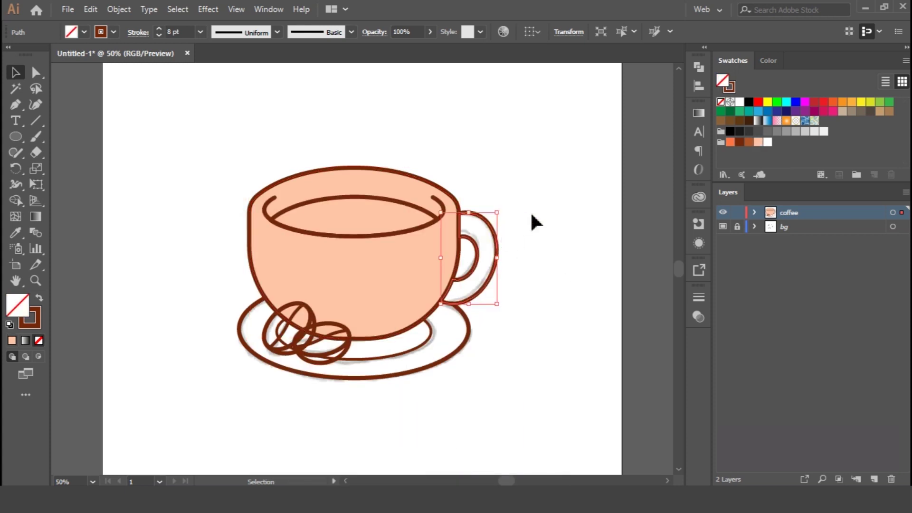
pyautogui.click(758, 142)
pyautogui.click(509, 322)
# - Fill the saucer's outer ellipse with white, send it to the back, and deselect it
pyautogui.click(469, 332)
pyautogui.click(767, 142)
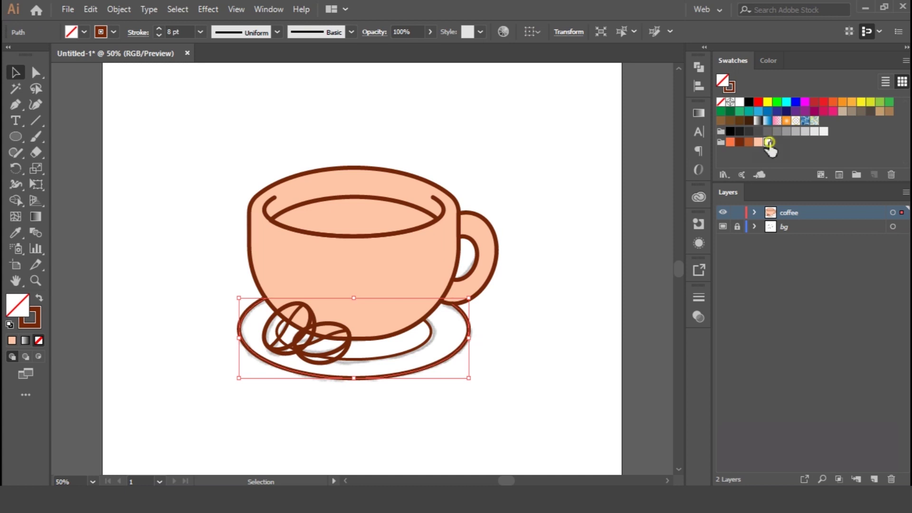
pyautogui.rightClick(458, 340)
pyautogui.moveTo(494, 267)
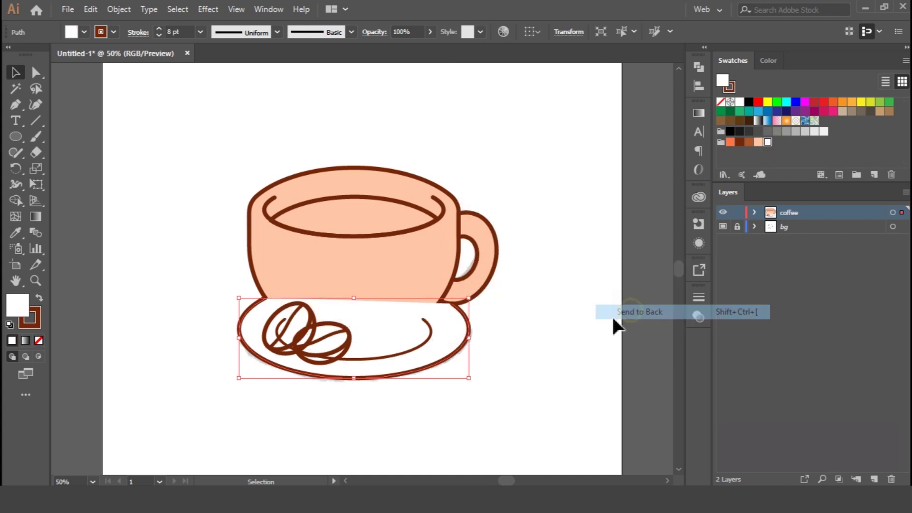
pyautogui.click(615, 313)
pyautogui.click(556, 352)
# - Fill the coffee surface inside the cup with the medium brown swatch and deselect it
pyautogui.click(392, 199)
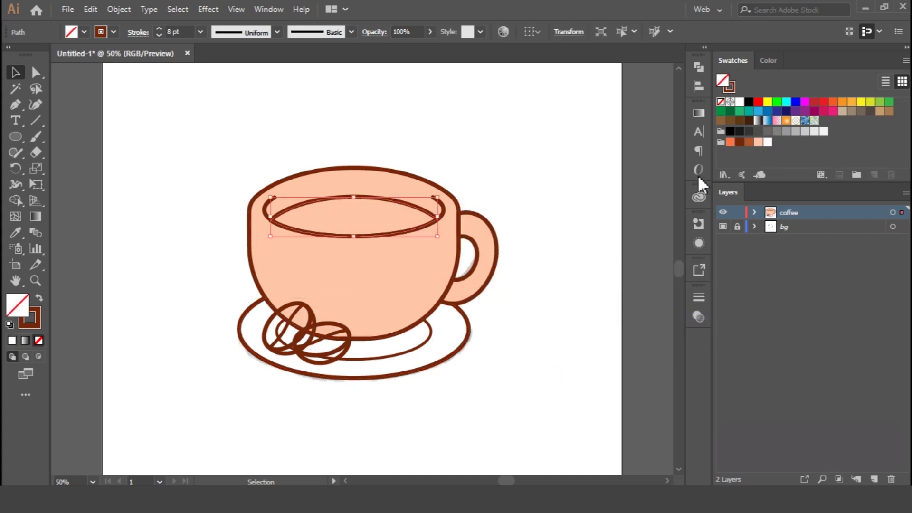
pyautogui.click(748, 142)
pyautogui.click(557, 407)
pyautogui.scroll(2, 362, 327)
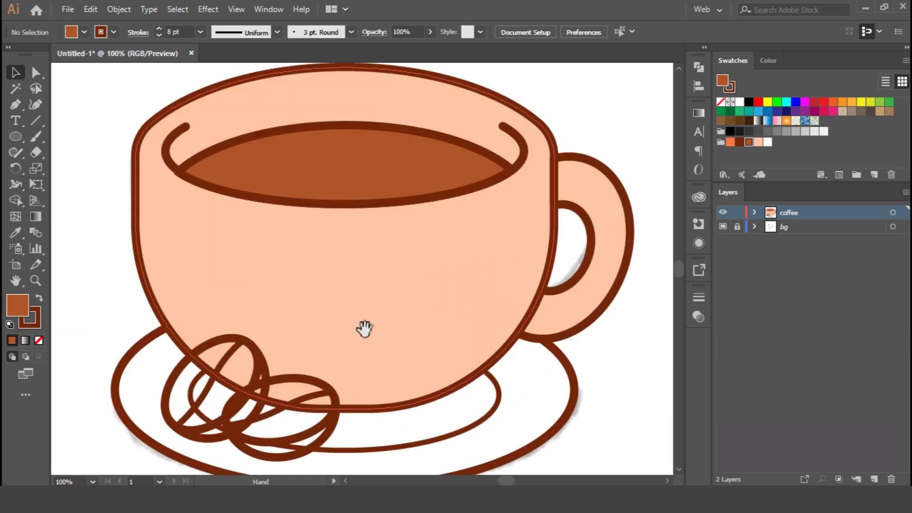
# - Fill the front bean's ellipse with the medium brown swatch and its lower crescent with a slightly darker brown
pyautogui.click(325, 350)
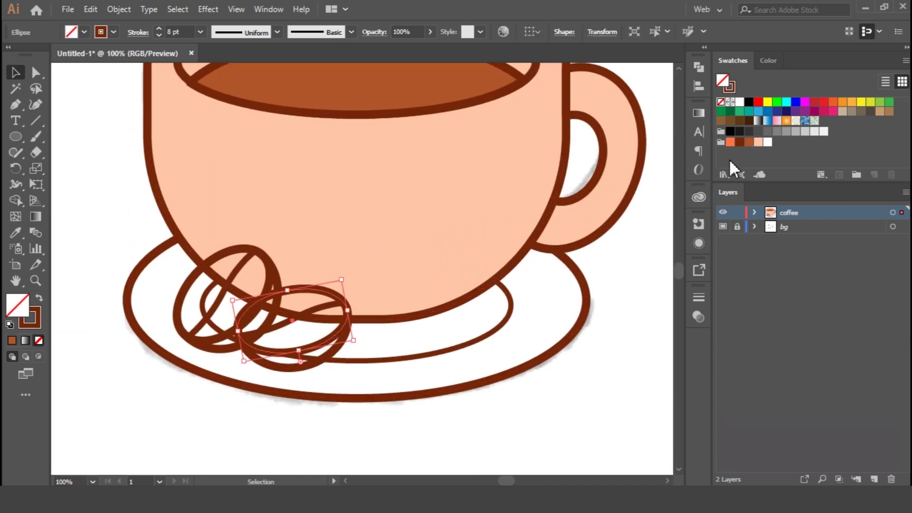
pyautogui.click(749, 142)
pyautogui.click(351, 362)
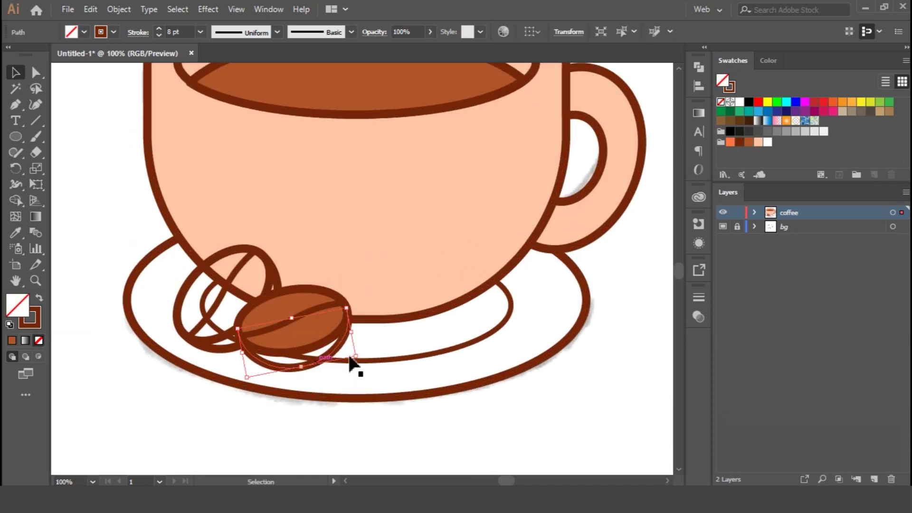
pyautogui.click(749, 143)
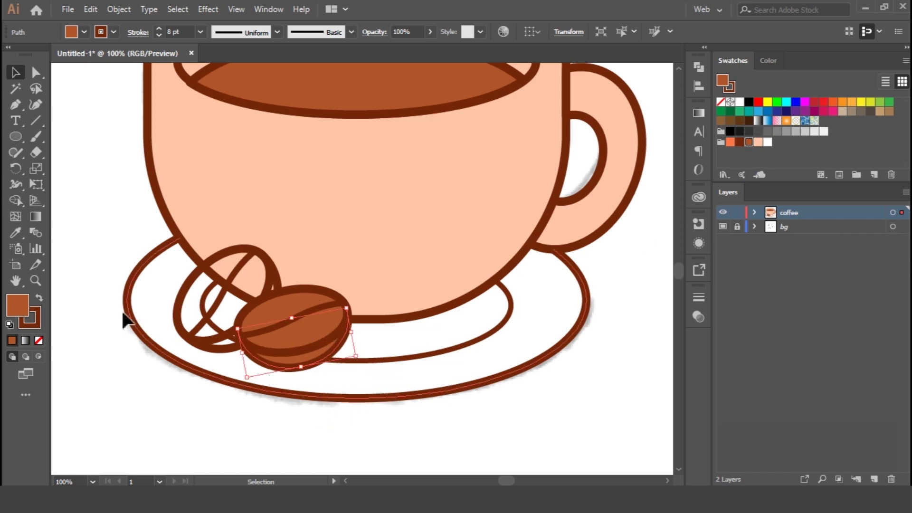
pyautogui.doubleClick(19, 305)
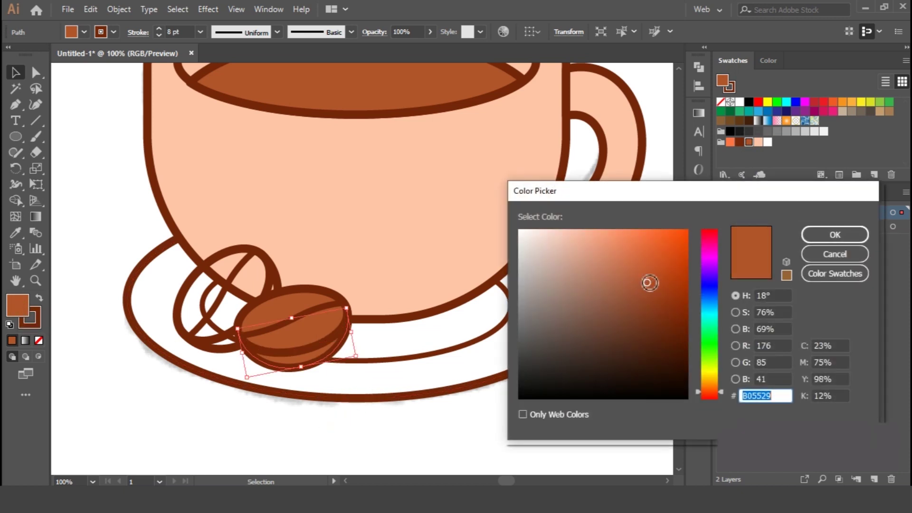
pyautogui.click(834, 234)
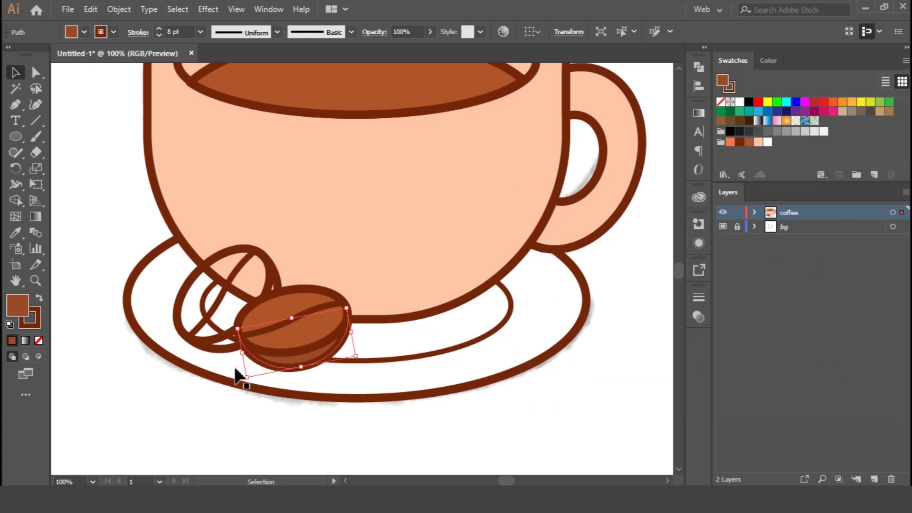
# - Copy the front bean's crescent and ellipse fills to the matching parts of the rear bean with the Eyedropper, and deselect it
pyautogui.click(260, 265)
pyautogui.press('i')
pyautogui.click(309, 356)
pyautogui.press('v')
pyautogui.click(213, 261)
pyautogui.press('i')
pyautogui.click(296, 305)
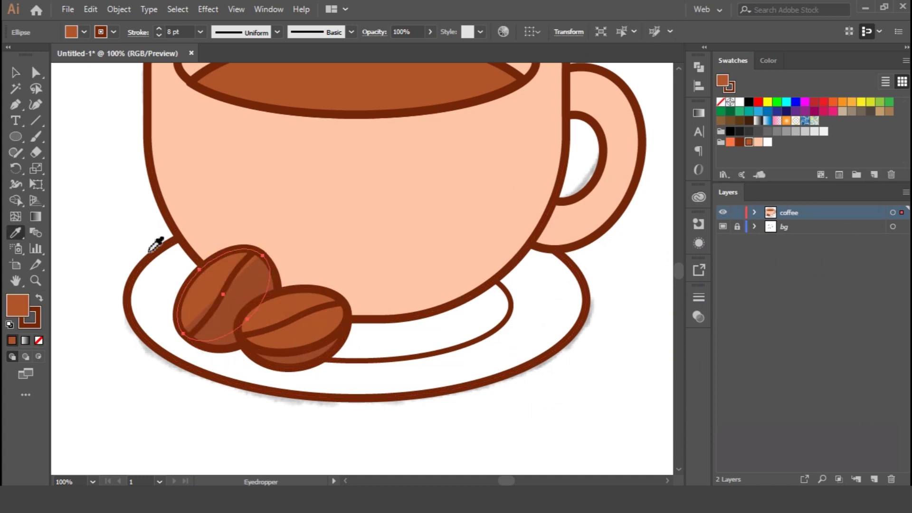
pyautogui.press('v')
pyautogui.click(350, 440)
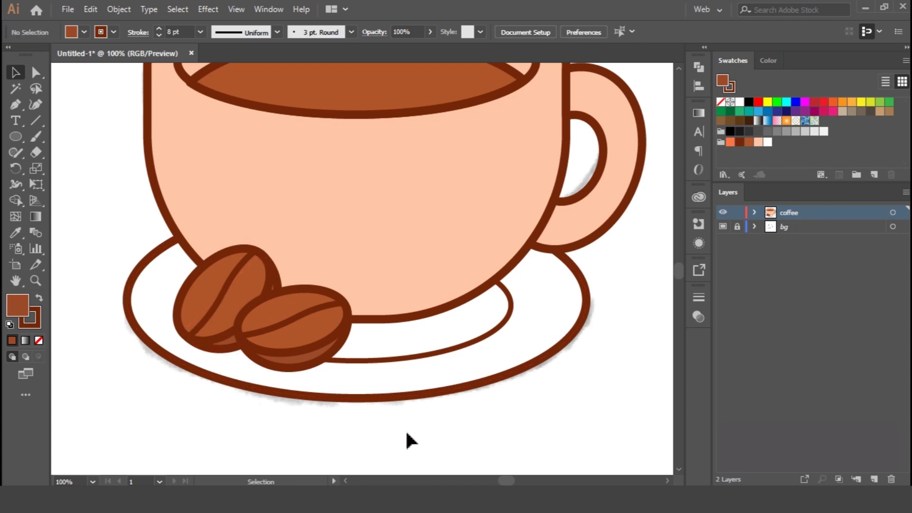
# - Fill the saucer's inner ellipse with light grey, arrange it behind the cup and coffee beans, and deselect it
pyautogui.hotkey('ctrl', '0')
pyautogui.hotkey('ctrl', '1')
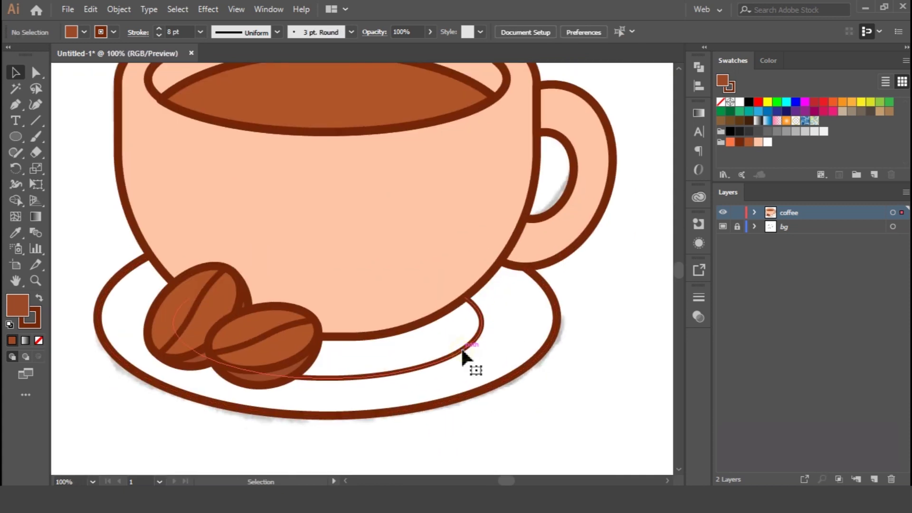
pyautogui.click(461, 352)
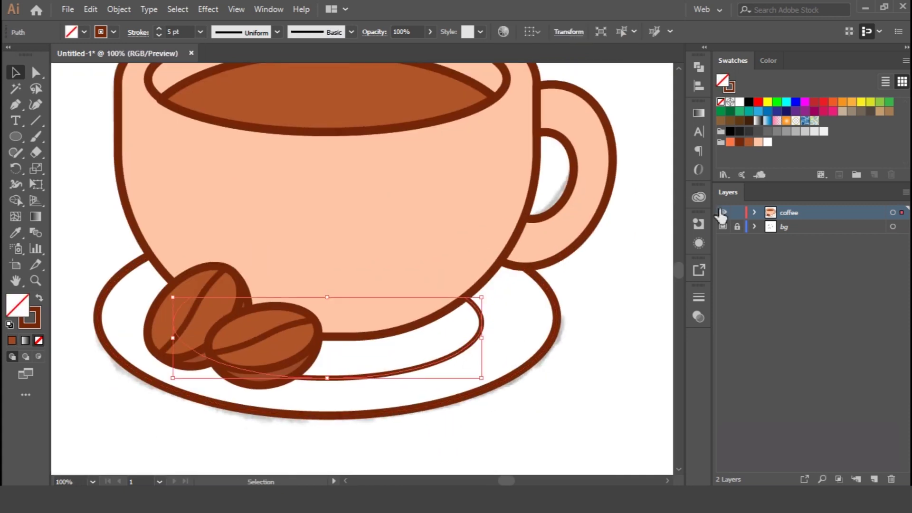
pyautogui.click(767, 141)
pyautogui.rightClick(405, 344)
pyautogui.moveTo(442, 267)
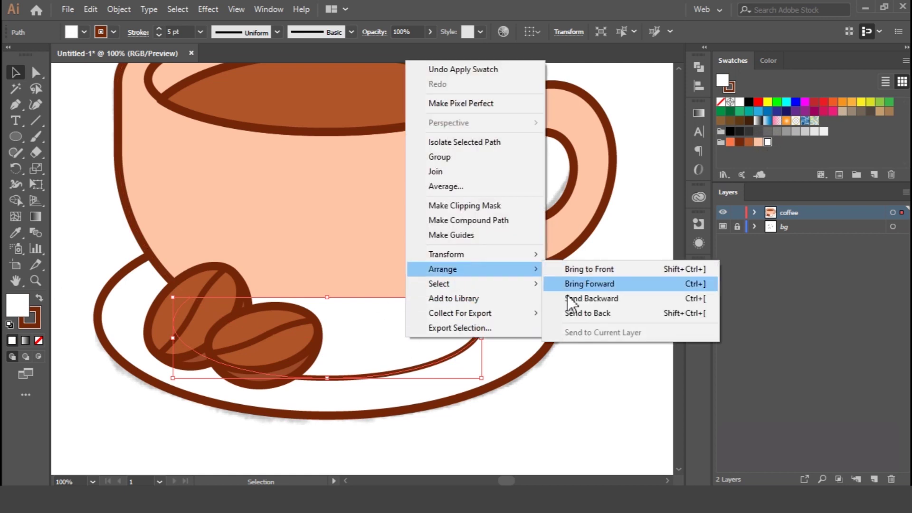
pyautogui.click(588, 314)
pyautogui.doubleClick(18, 305)
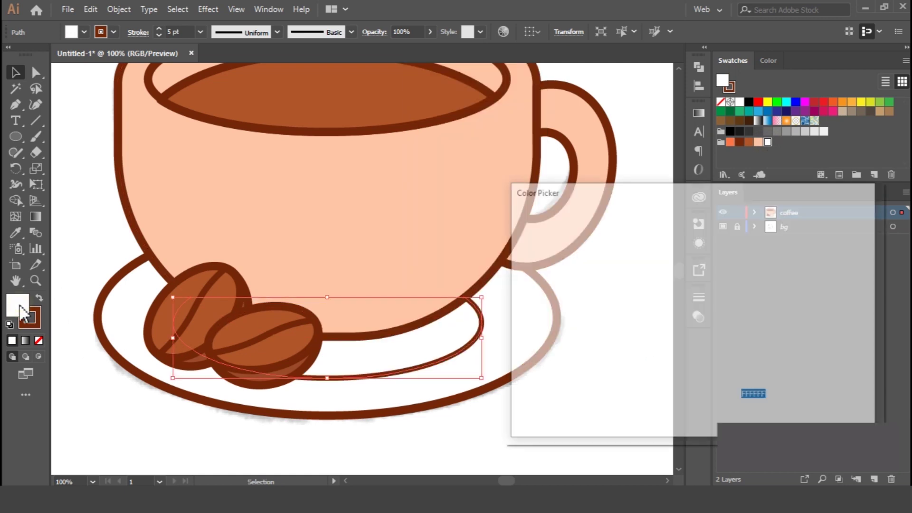
pyautogui.click(518, 248)
pyautogui.click(843, 232)
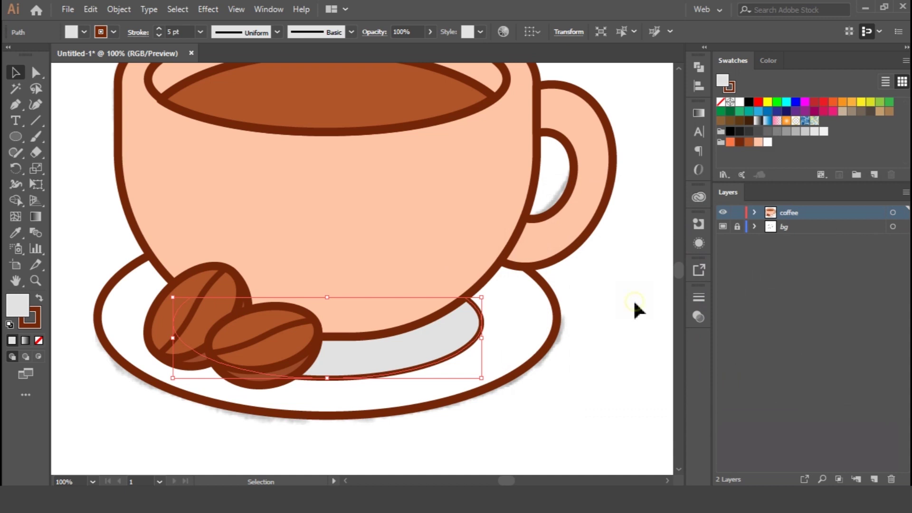
pyautogui.click(633, 301)
# - Lighten the fill of the saucer's inner ellipse to a paler grey and deselect it
pyautogui.hotkey('ctrl', '0')
pyautogui.hotkey('ctrl', '+')
pyautogui.hotkey('ctrl', '+')
pyautogui.hotkey('ctrl', '+')
pyautogui.click(238, 328)
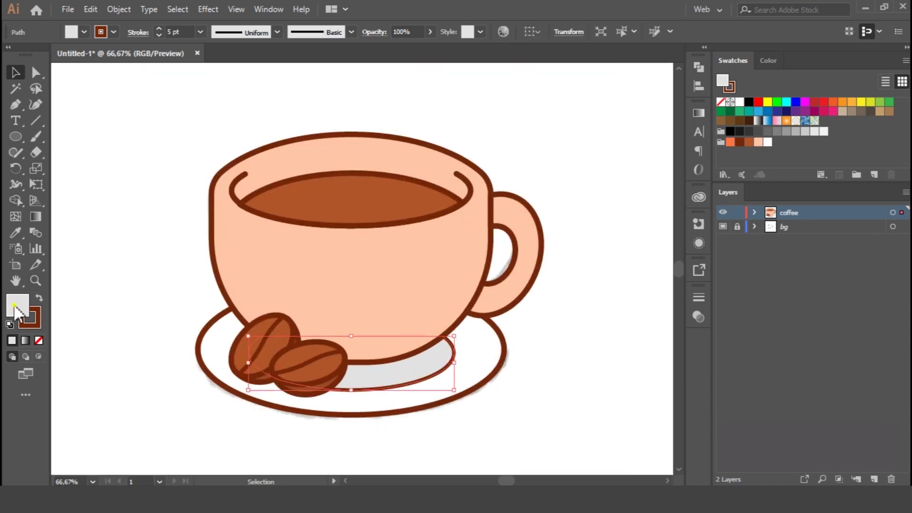
pyautogui.doubleClick(18, 305)
pyautogui.click(521, 239)
pyautogui.click(818, 237)
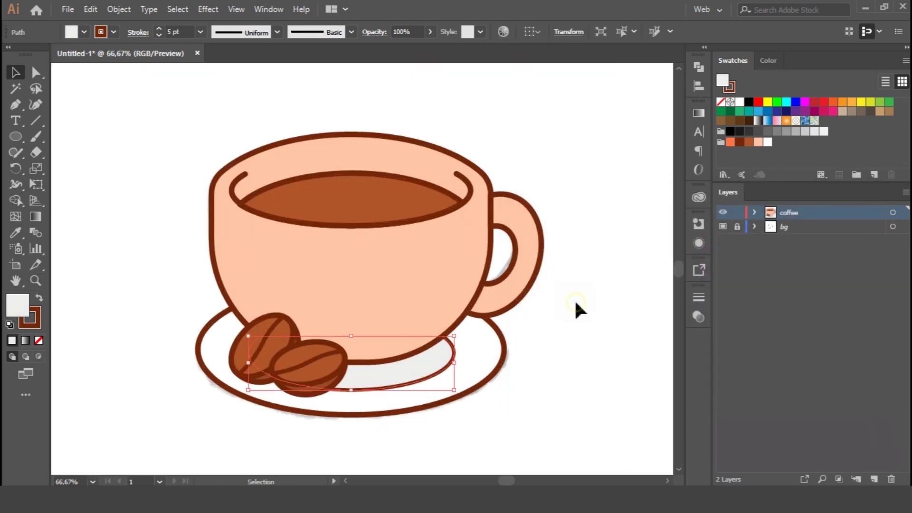
pyautogui.click(574, 306)
# - Set the stroke weight of the coffee surface shape to 6 pt and deselect it
pyautogui.hotkey('ctrl', '+')
pyautogui.hotkey('ctrl', '+')
pyautogui.click(102, 132)
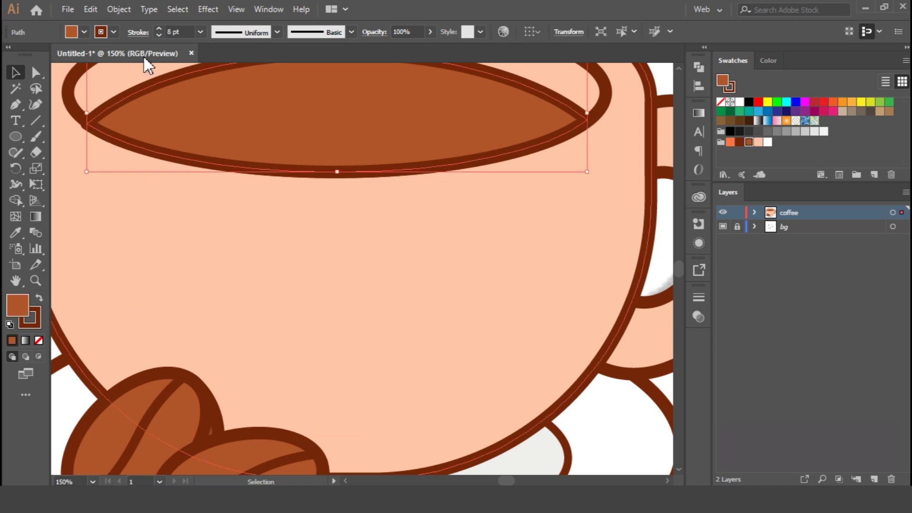
pyautogui.click(205, 212)
pyautogui.scroll(3, 205, 212)
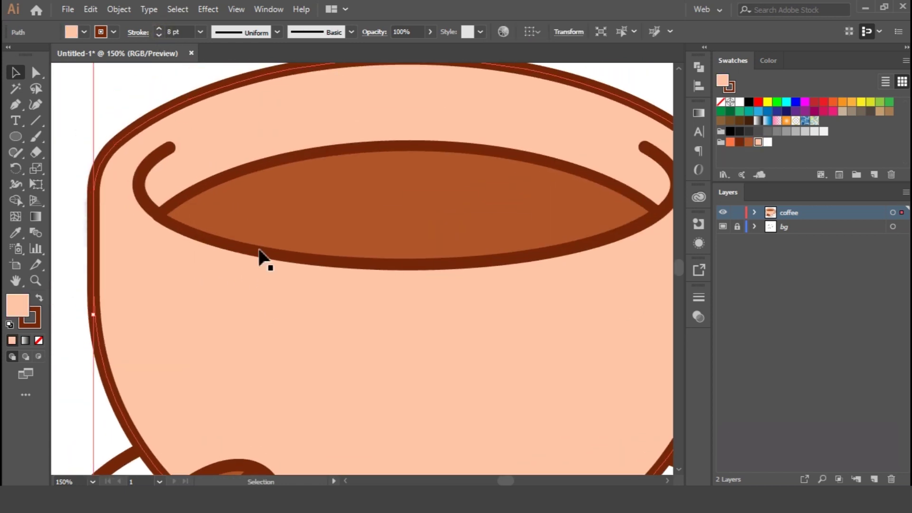
pyautogui.click(230, 183)
pyautogui.click(159, 36)
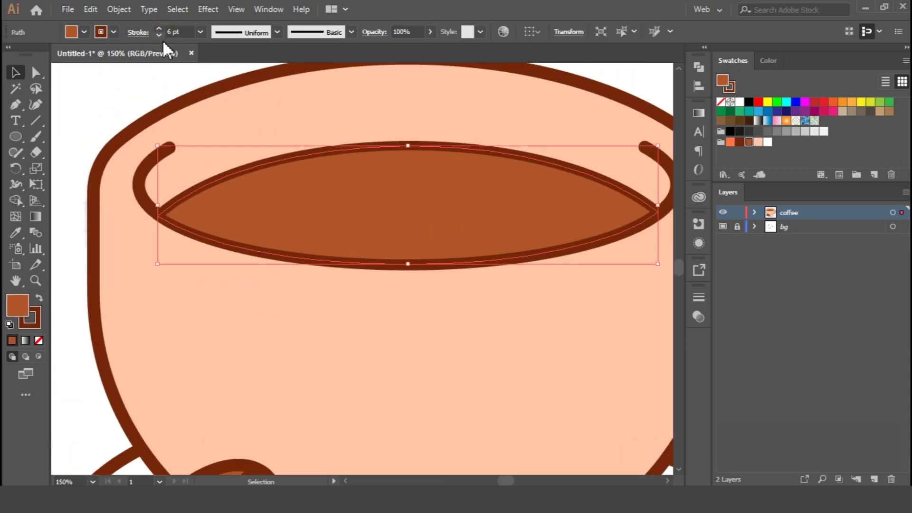
pyautogui.click(70, 170)
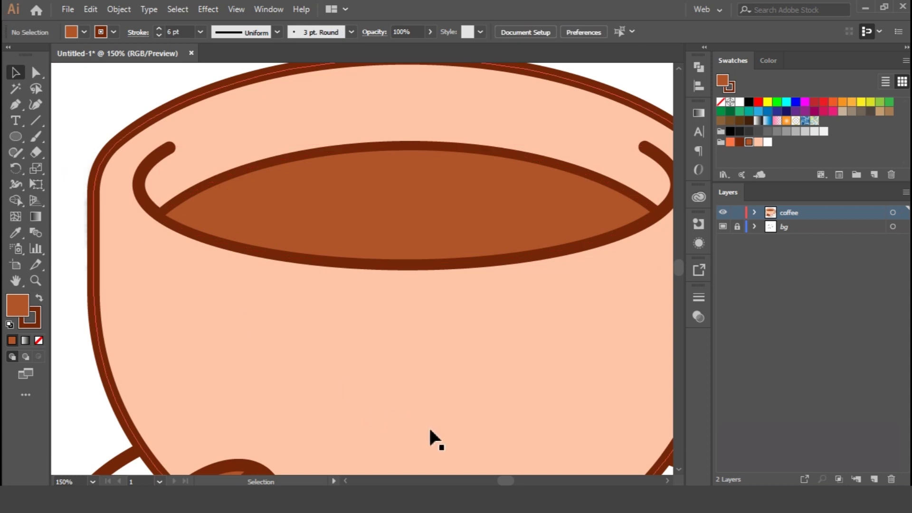
# - Add a width point at the middle of the cup's inner rim line with the Width tool, thickening it slightly to about 9.4 px
pyautogui.click(143, 190)
pyautogui.click(16, 184)
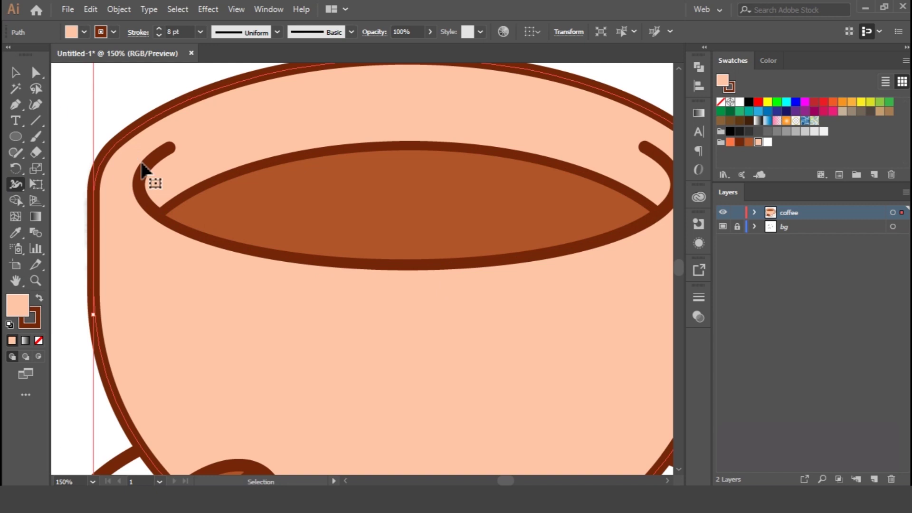
pyautogui.click(326, 252)
pyautogui.moveTo(409, 265); pyautogui.dragTo(410, 274)
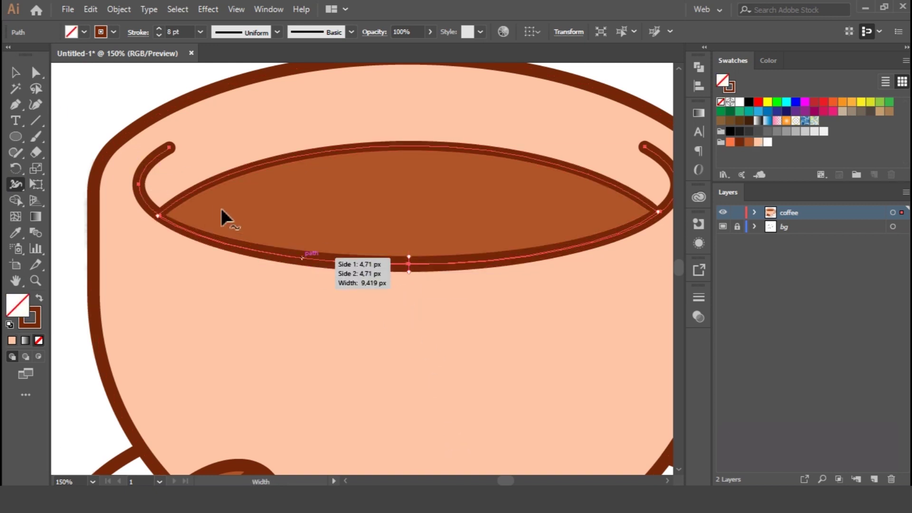
# - Taper the left end of the inner rim line to a point with the Width tool, adding a width point where it meets the coffee
pyautogui.moveTo(169, 147); pyautogui.dragTo(486, 244)
pyautogui.hotkey('ctrl', '+')
pyautogui.hotkey('ctrl', '+')
pyautogui.moveTo(208, 238); pyautogui.dragTo(207, 248)
pyautogui.moveTo(182, 376)
pyautogui.mouseDown()
pyautogui.moveTo(175, 362)
pyautogui.moveTo(168, 372)
pyautogui.mouseUp()
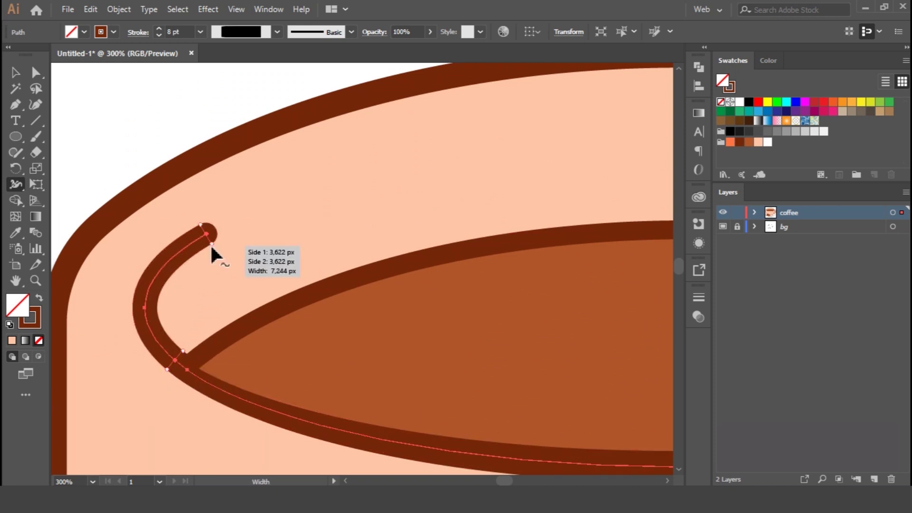
pyautogui.moveTo(211, 246); pyautogui.dragTo(207, 239)
# - Taper the right end of the inner rim line to a point with the Width tool and deselect it
pyautogui.moveTo(439, 351)
pyautogui.mouseDown()
pyautogui.moveTo(367, 311)
pyautogui.moveTo(240, 313)
pyautogui.mouseUp()
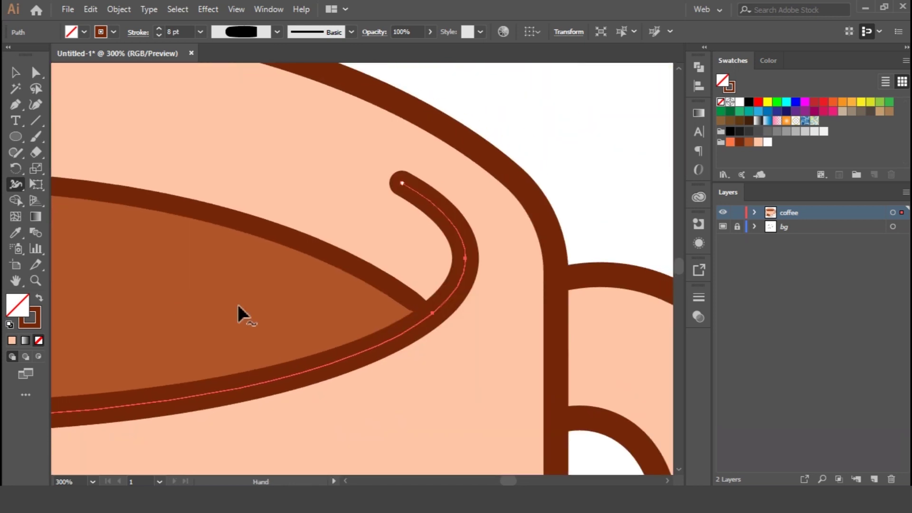
pyautogui.moveTo(396, 194); pyautogui.dragTo(401, 184)
pyautogui.moveTo(156, 351); pyautogui.dragTo(468, 320)
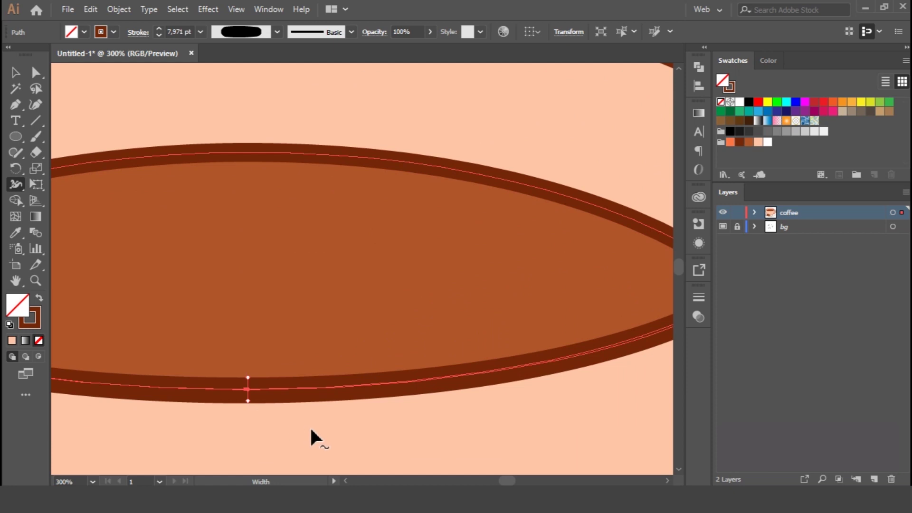
pyautogui.press('v')
pyautogui.hotkey('ctrl', '0')
pyautogui.click(507, 220)
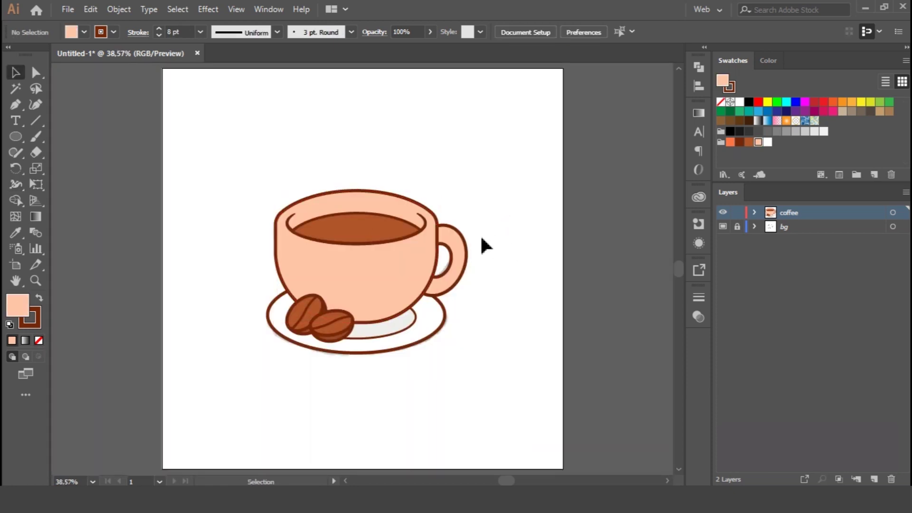
# - Hide the bg sketch layer, create an artboard-sized square and move it over the artboard
pyautogui.moveTo(489, 268); pyautogui.dragTo(503, 311)
pyautogui.hotkey('ctrl', '+')
pyautogui.hotkey('ctrl', '+')
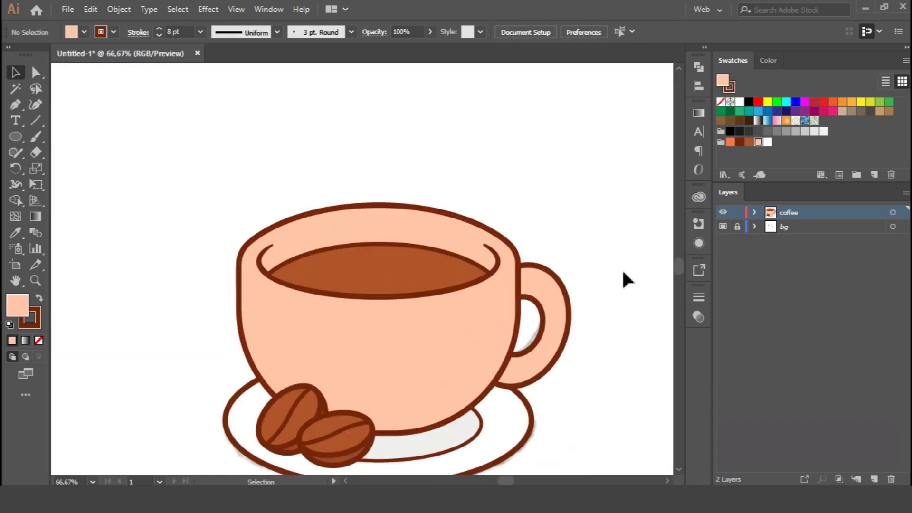
pyautogui.hotkey('ctrl', '-')
pyautogui.hotkey('ctrl', '-')
pyautogui.moveTo(17, 136); pyautogui.dragTo(52, 135)
pyautogui.click(292, 161)
pyautogui.press('Return')
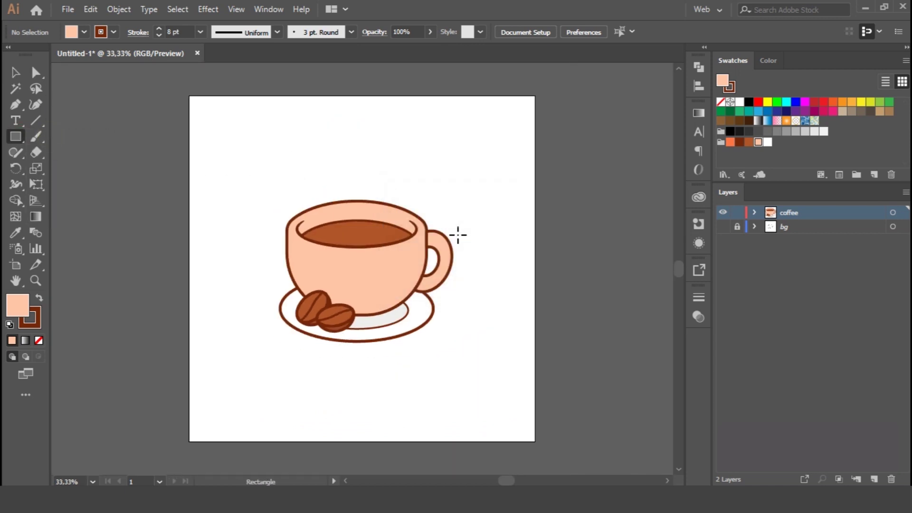
pyautogui.press('v')
pyautogui.moveTo(476, 221); pyautogui.dragTo(374, 153)
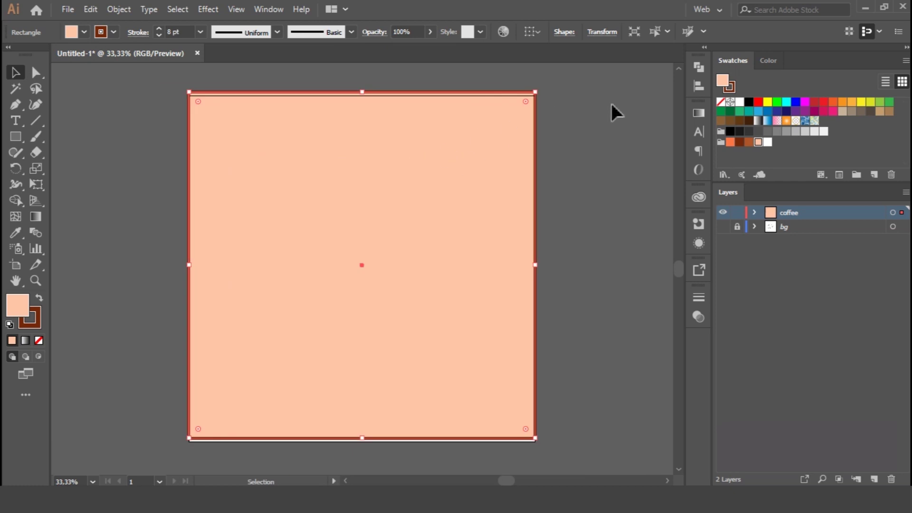
# - Align the square to the artboard's vertical and horizontal centre
pyautogui.click(698, 86)
pyautogui.click(667, 176)
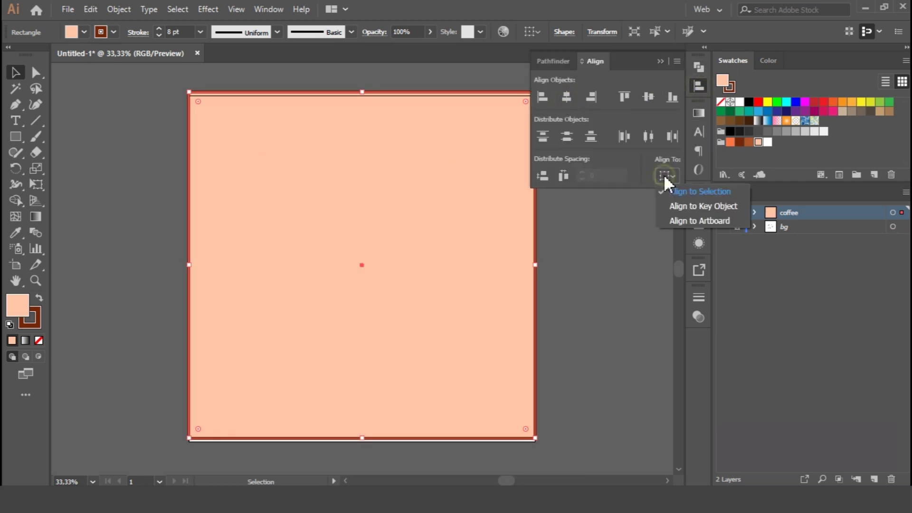
pyautogui.click(682, 222)
pyautogui.click(648, 97)
pyautogui.click(566, 98)
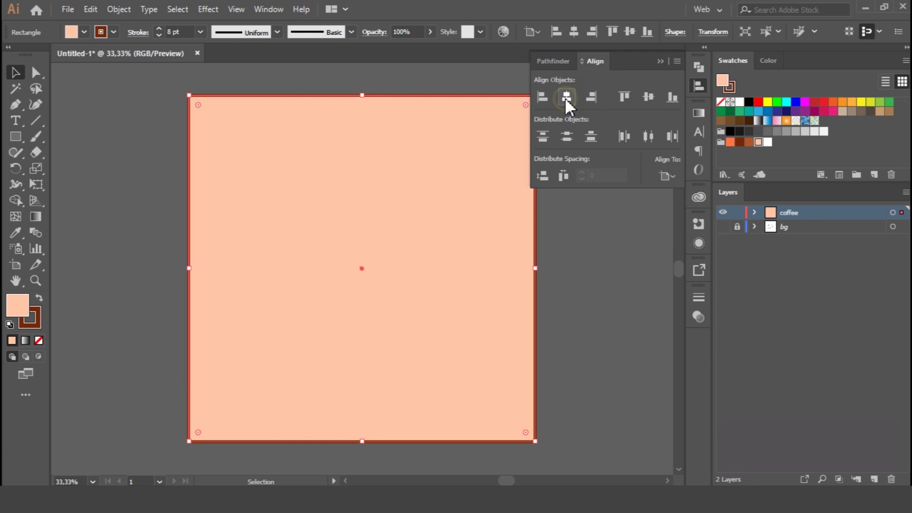
pyautogui.click(698, 87)
# - Remove the square's stroke and send it to the back behind the coffee cup artwork
pyautogui.click(36, 320)
pyautogui.click(39, 340)
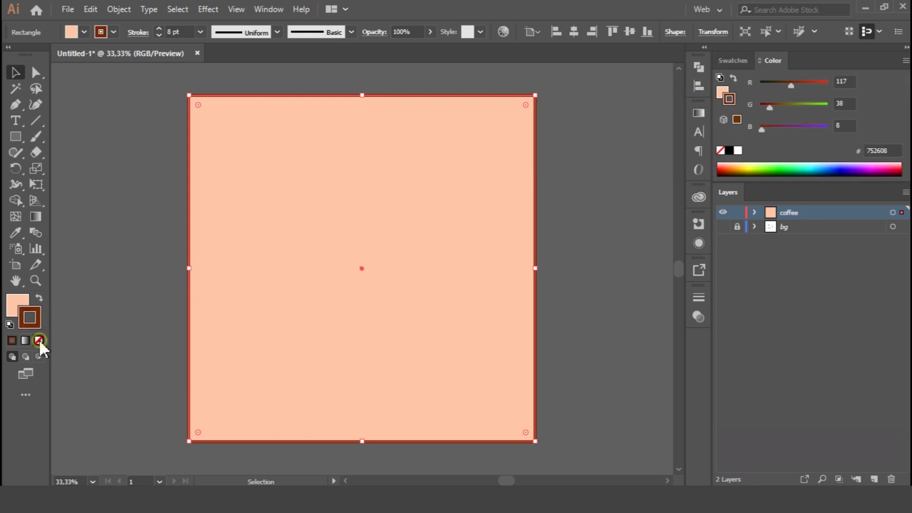
pyautogui.rightClick(330, 240)
pyautogui.moveTo(413, 425)
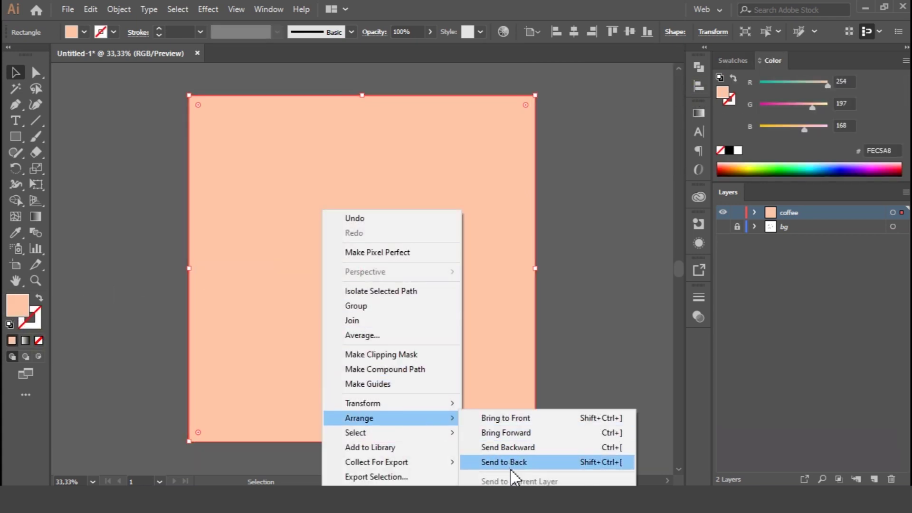
pyautogui.click(510, 463)
# - Fill the background square with the orange swatch and deselect it
pyautogui.click(733, 61)
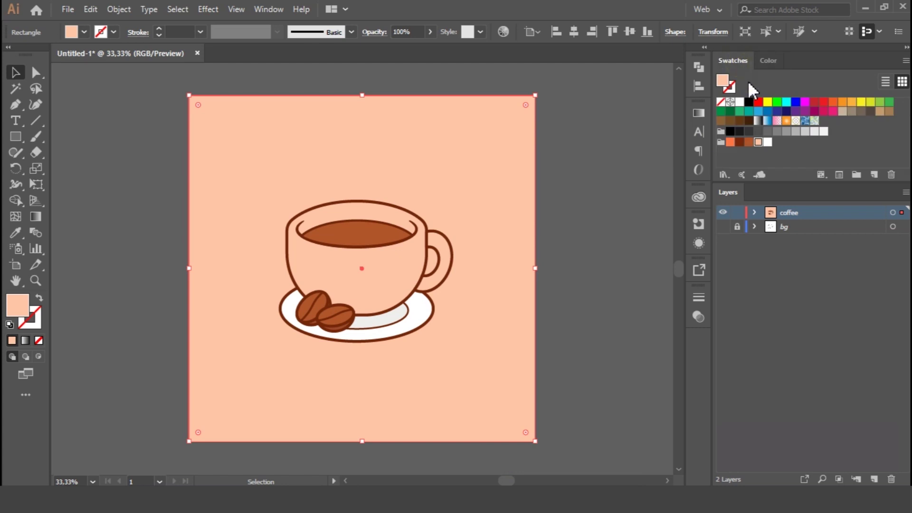
pyautogui.click(730, 142)
pyautogui.click(617, 260)
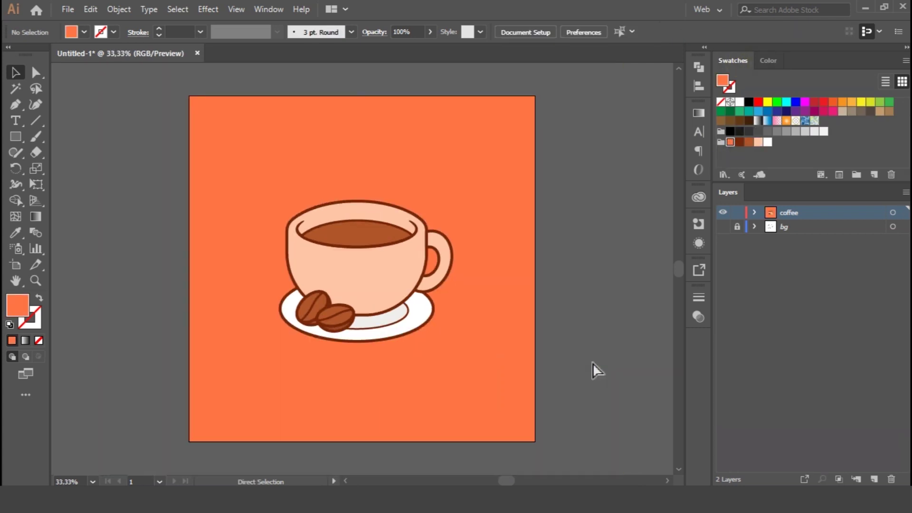
pyautogui.hotkey('ctrl', '=')
pyautogui.click(431, 370)
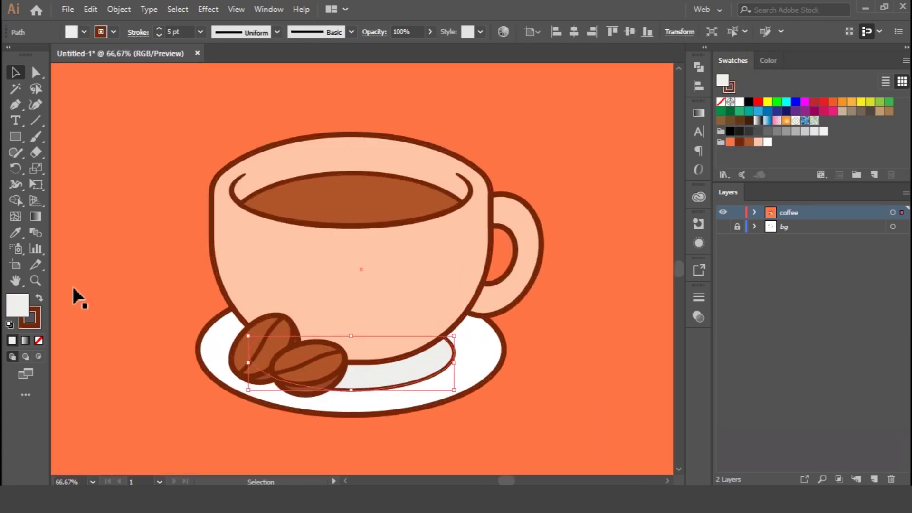
pyautogui.click(15, 104)
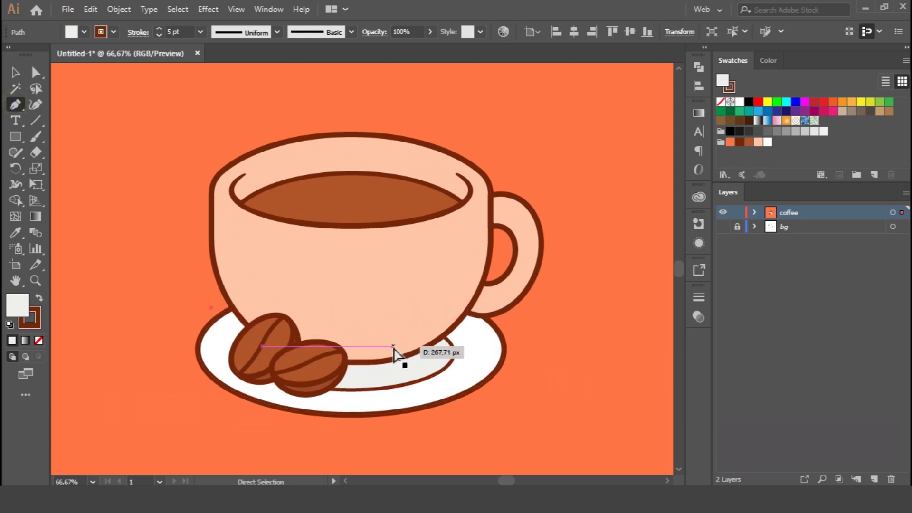
pyautogui.moveTo(16, 137); pyautogui.dragTo(37, 171)
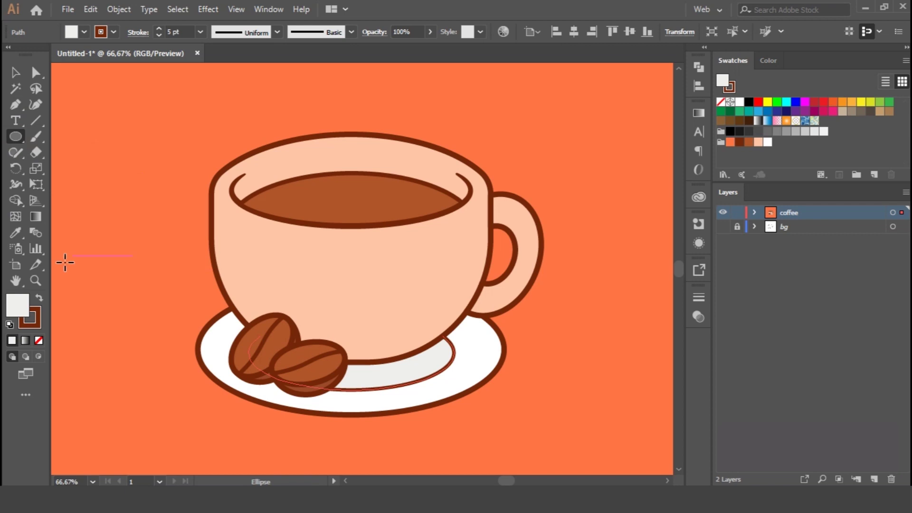
pyautogui.click(35, 320)
pyautogui.click(16, 72)
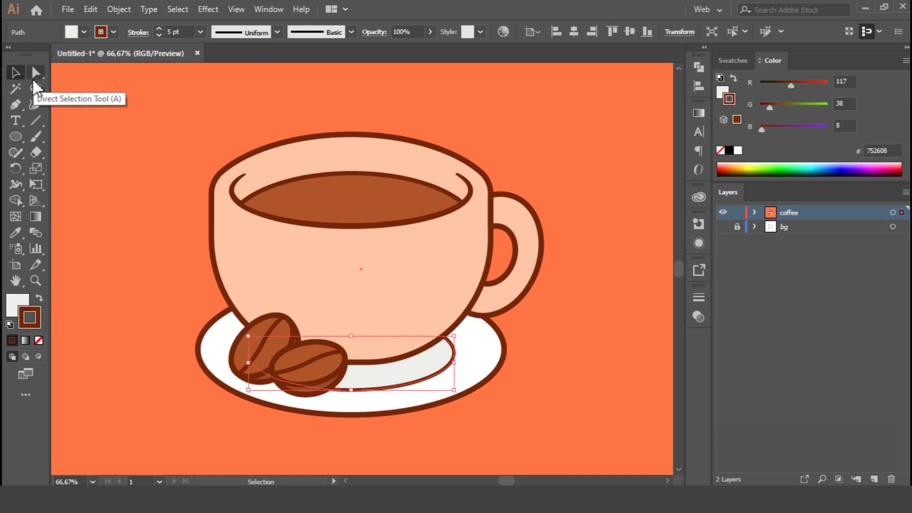
pyautogui.press('p')
pyautogui.click(16, 142)
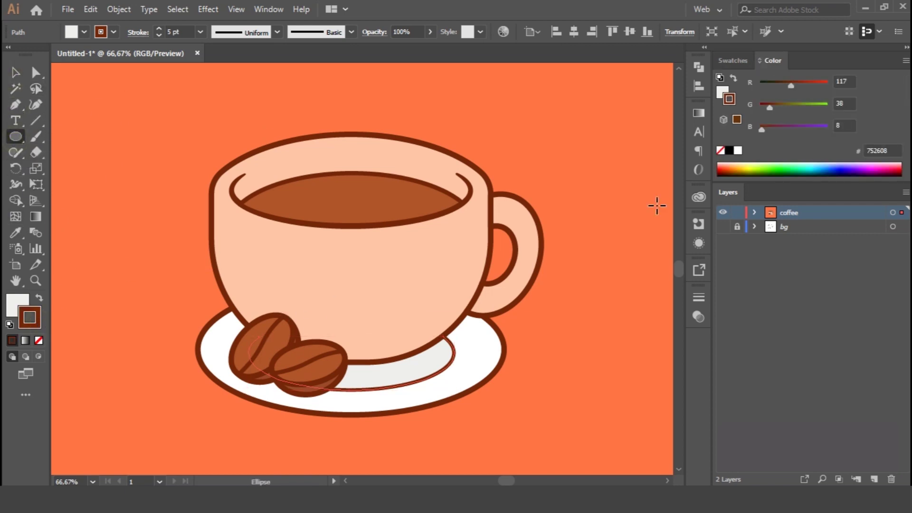
# - Lock the orange background square
pyautogui.click(732, 61)
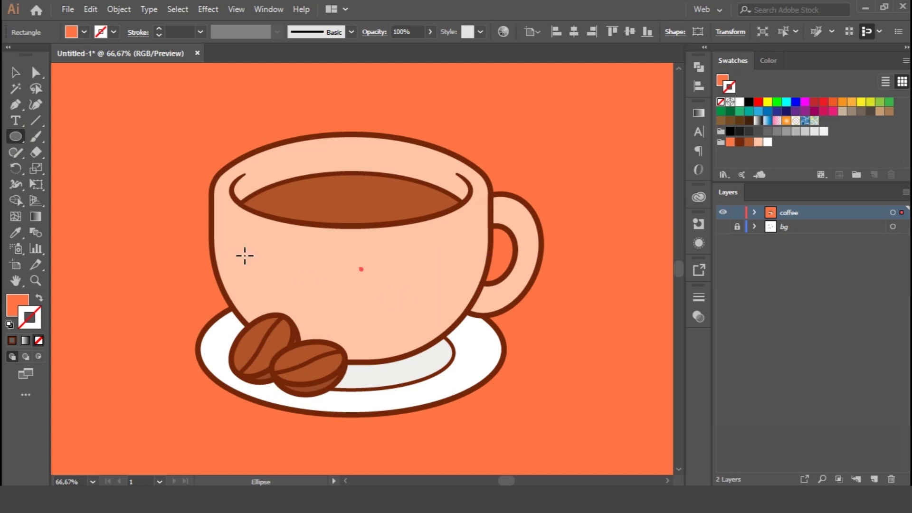
pyautogui.press('v')
pyautogui.hotkey('ctrl', '2')
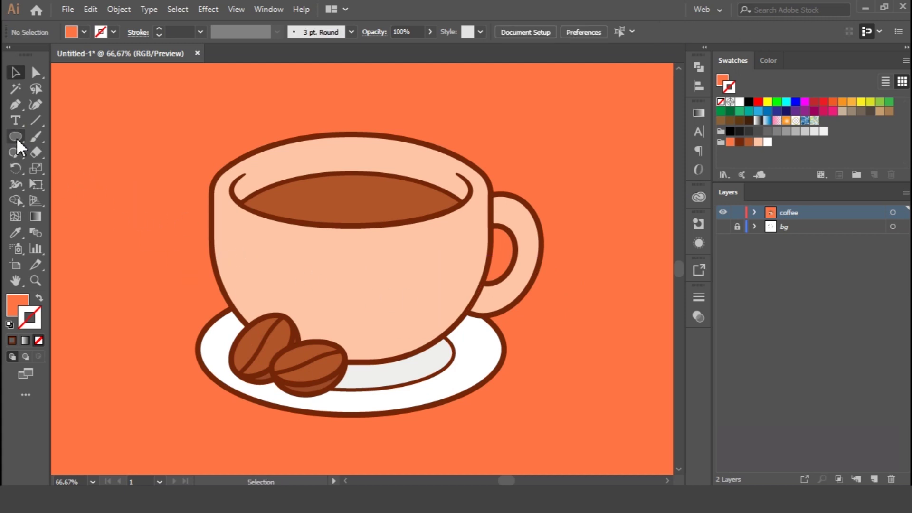
# - Draw a wide ellipse over the lower half of the cup and nudge it until it is centred on the cup body
pyautogui.moveTo(204, 237)
pyautogui.mouseDown()
pyautogui.moveTo(438, 342)
pyautogui.moveTo(477, 381)
pyautogui.mouseUp()
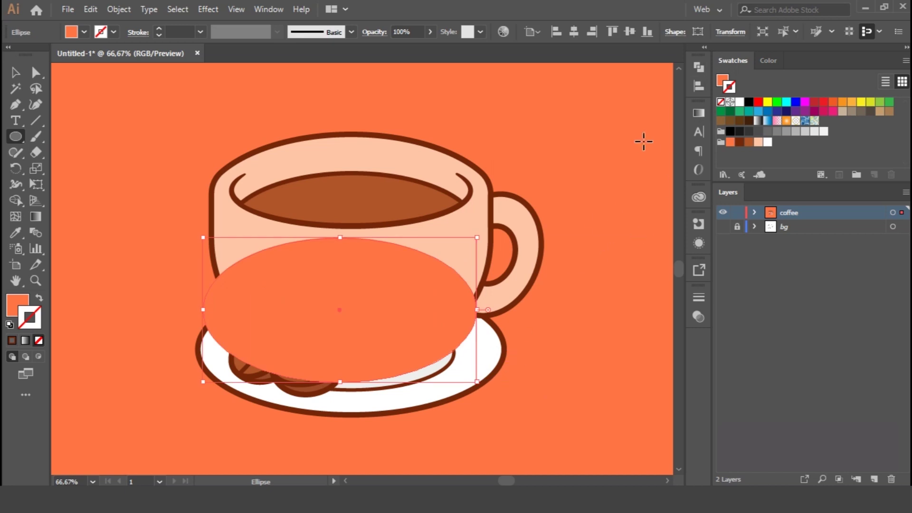
pyautogui.hotkey('shift', 'Right')
pyautogui.hotkey('shift', 'Right')
pyautogui.hotkey('shift', 'Right')
pyautogui.hotkey('shift', 'Right')
pyautogui.press('Up')
pyautogui.press('Up')
pyautogui.press('Up')
pyautogui.press('Up')
pyautogui.press('Left')
pyautogui.press('Left')
pyautogui.press('Left')
pyautogui.press('Left')
pyautogui.press('Left')
pyautogui.press('Left')
pyautogui.press('Left')
pyautogui.press('Left')
pyautogui.press('Left')
pyautogui.press('Left')
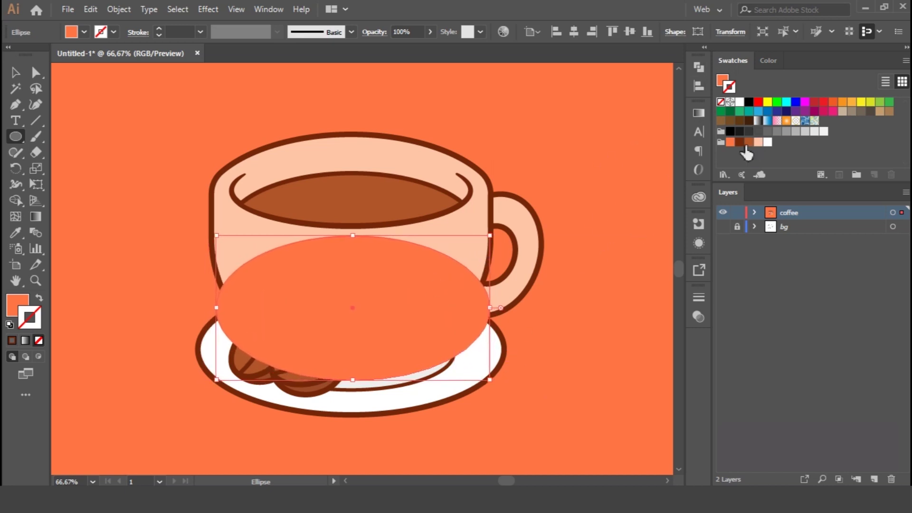
# - Fill the ellipse with the dark brown swatch, without a stroke, and arrange it behind the cup and coffee beans
pyautogui.click(739, 142)
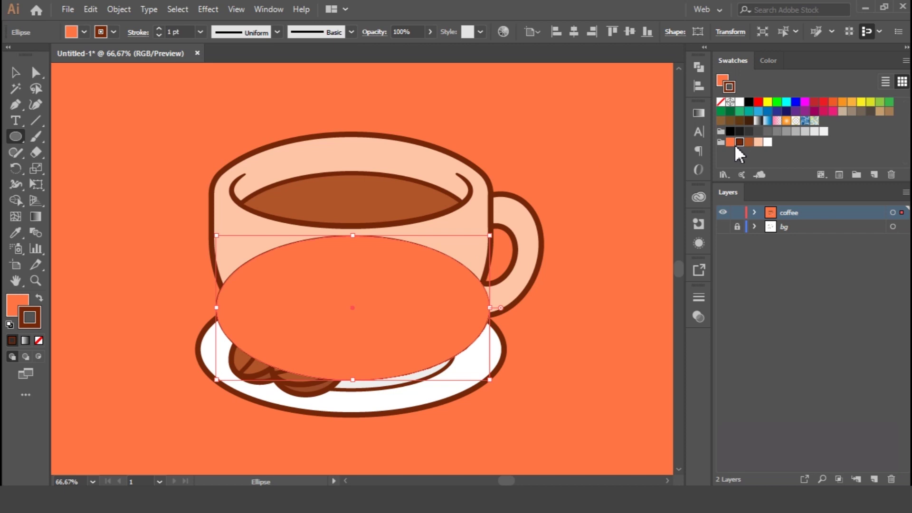
pyautogui.click(39, 340)
pyautogui.click(19, 307)
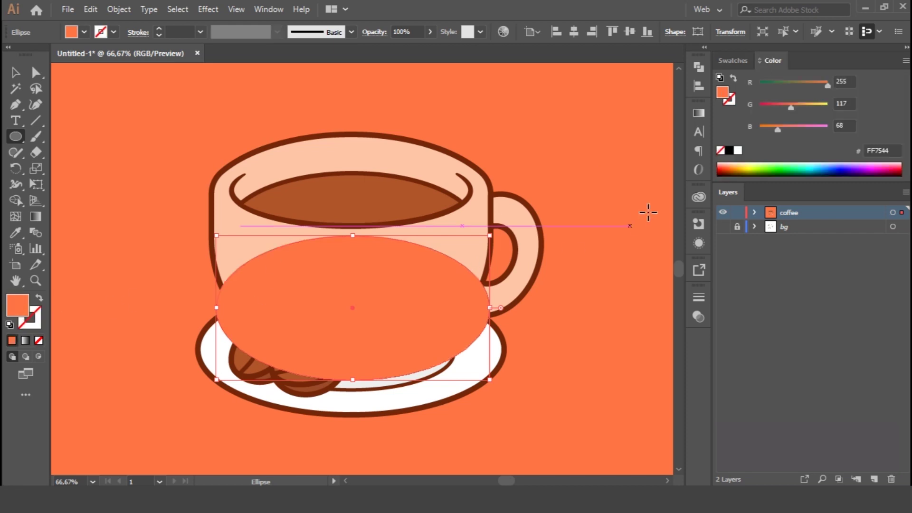
pyautogui.click(732, 61)
pyautogui.click(739, 142)
pyautogui.rightClick(396, 341)
pyautogui.moveTo(465, 255)
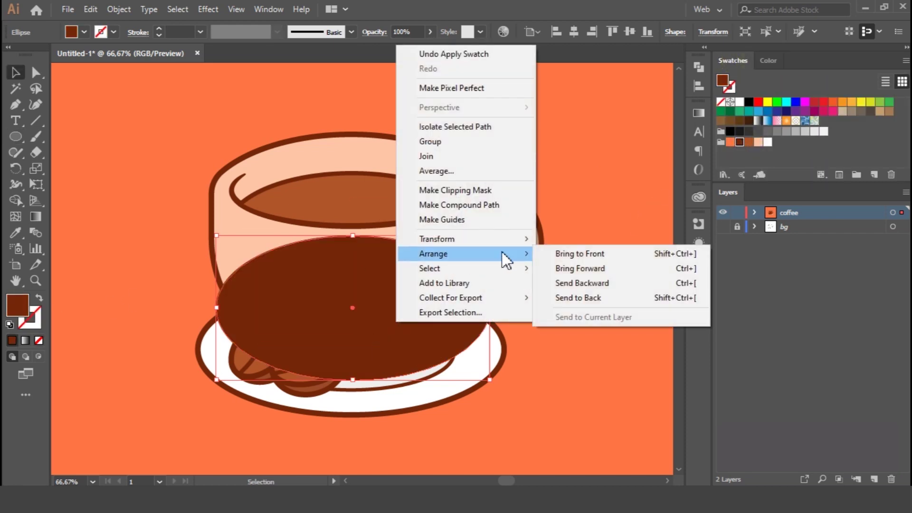
pyautogui.click(592, 298)
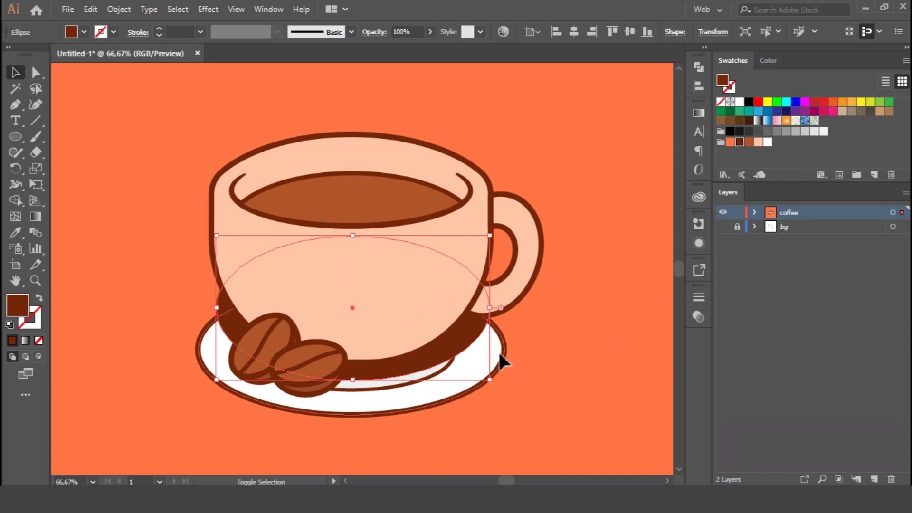
# - Select the brown ellipse with both saucer ellipses and remove its part outside the saucer with the Shape Builder tool
pyautogui.keyDown('shift'); pyautogui.click(438, 373); pyautogui.keyUp('shift')
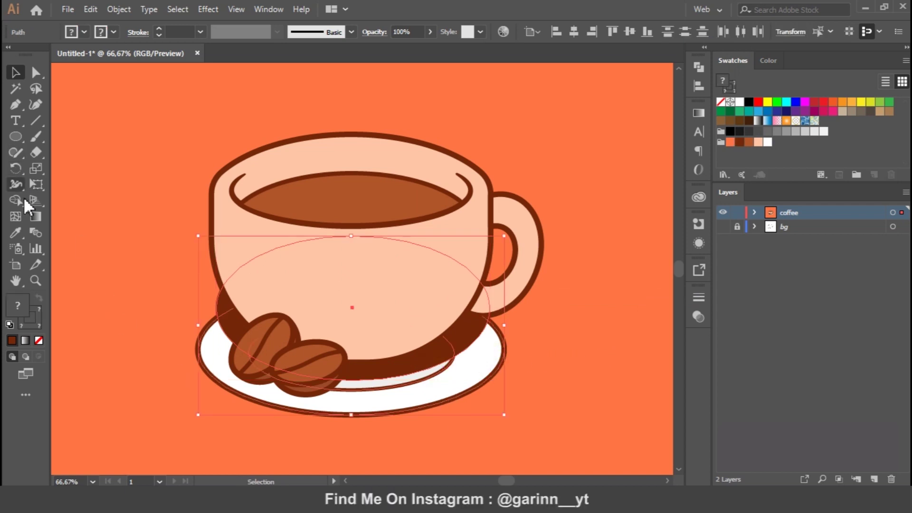
pyautogui.click(16, 200)
pyautogui.keyDown('alt'); pyautogui.click(259, 272); pyautogui.keyUp('alt')
pyautogui.click(16, 72)
pyautogui.click(140, 259)
# - Set the opacity of the brown shadow shape on the saucer to 15% and deselect it
pyautogui.click(468, 340)
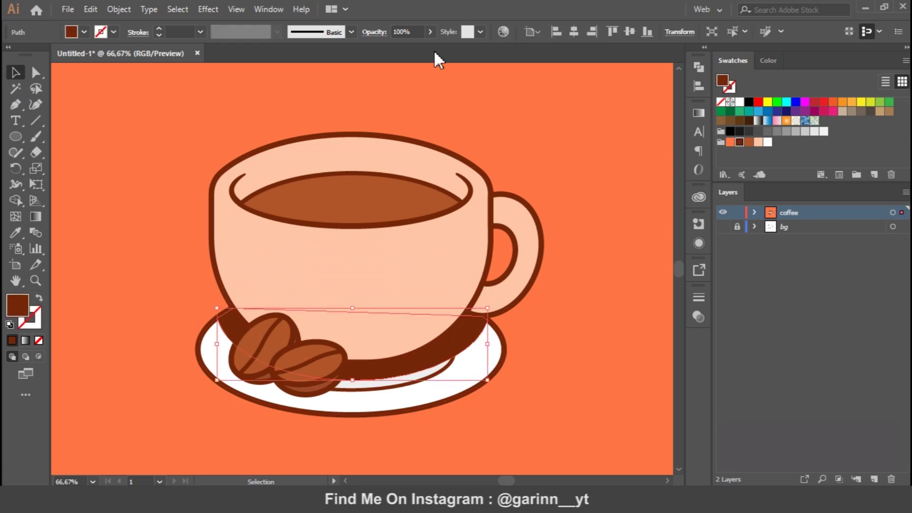
pyautogui.write('15')
pyautogui.press('Return')
pyautogui.click(601, 241)
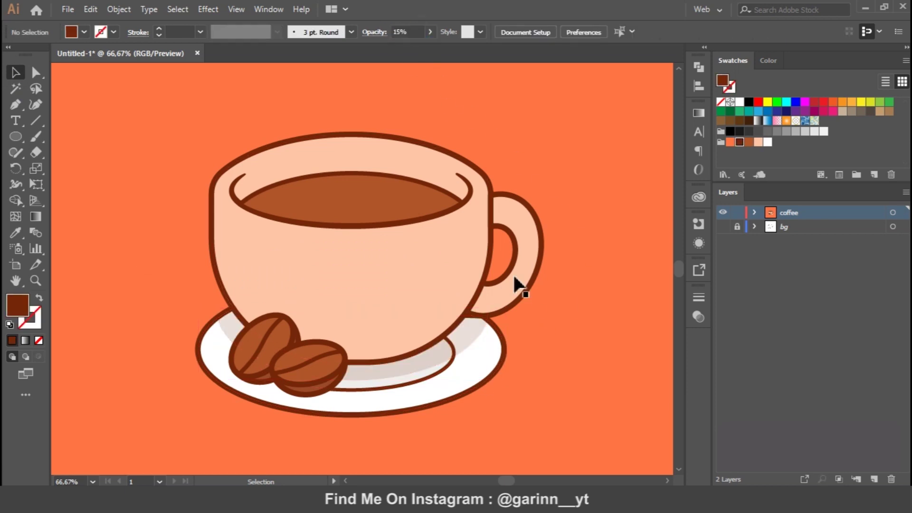
pyautogui.click(15, 104)
pyautogui.click(479, 148)
pyautogui.moveTo(455, 289); pyautogui.dragTo(408, 313)
pyautogui.moveTo(107, 256); pyautogui.dragTo(107, 257)
pyautogui.hotkey('ctrl', 'z')
pyautogui.hotkey('ctrl', 'z')
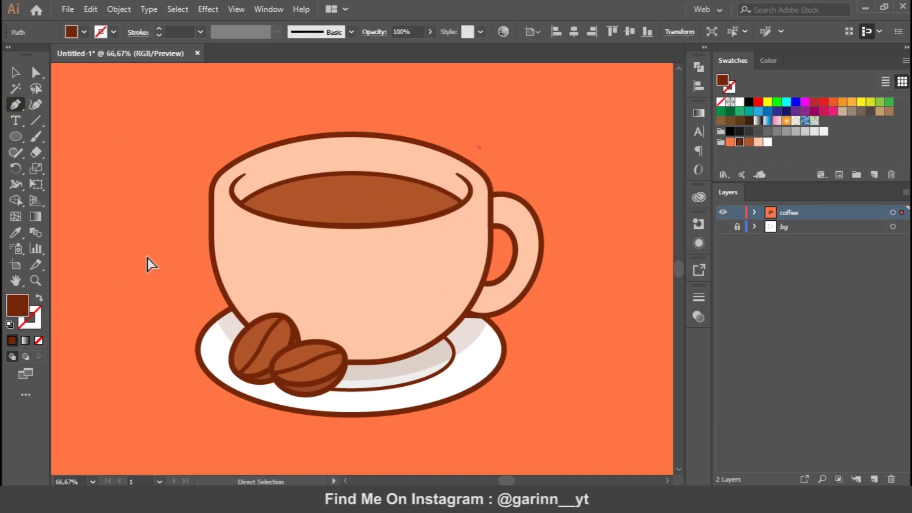
pyautogui.click(16, 73)
pyautogui.hotkey('ctrl', 'z')
# - Paste a copy of the cup body in front and offset it up and to the left of the original
pyautogui.click(486, 272)
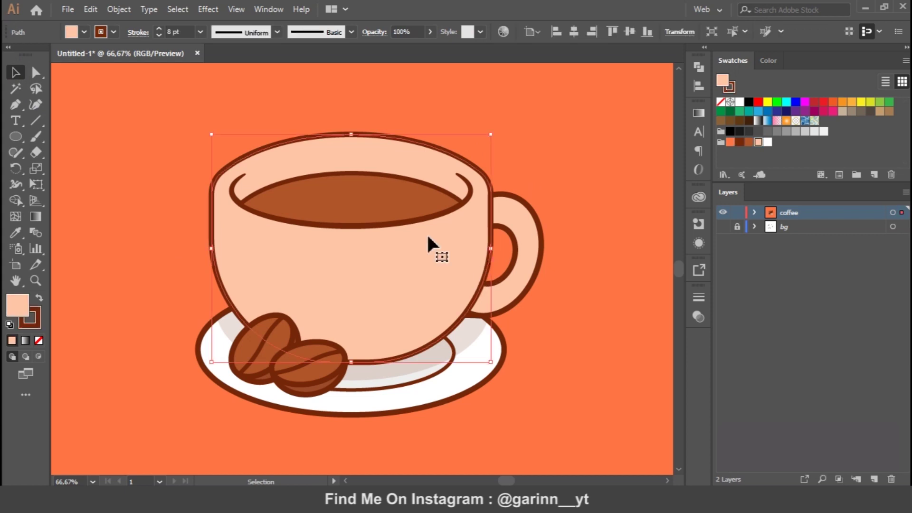
pyautogui.click(90, 9)
pyautogui.click(134, 102)
pyautogui.moveTo(414, 255); pyautogui.dragTo(400, 229)
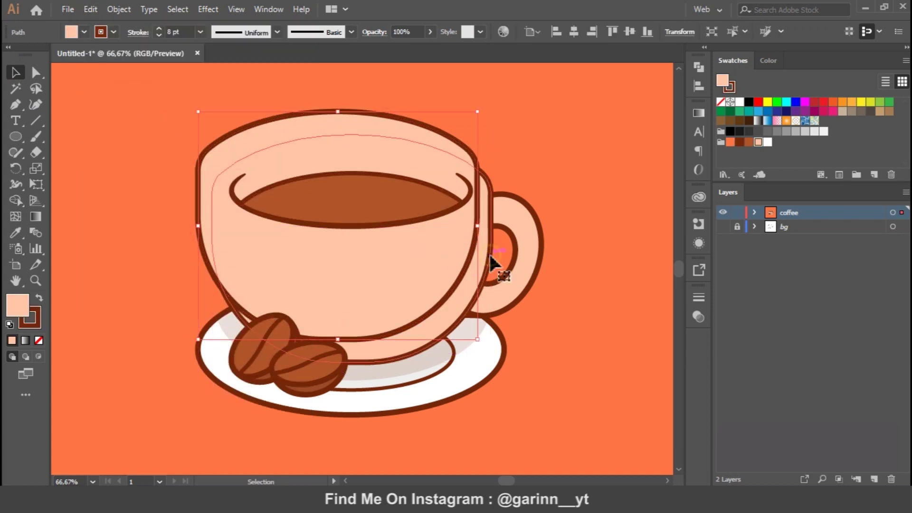
# - Paste a second copy of the cup body in place and subtract the offset copy from it with Minus Front
pyautogui.click(492, 259)
pyautogui.click(91, 9)
pyautogui.click(134, 103)
pyautogui.click(422, 249)
pyautogui.click(698, 67)
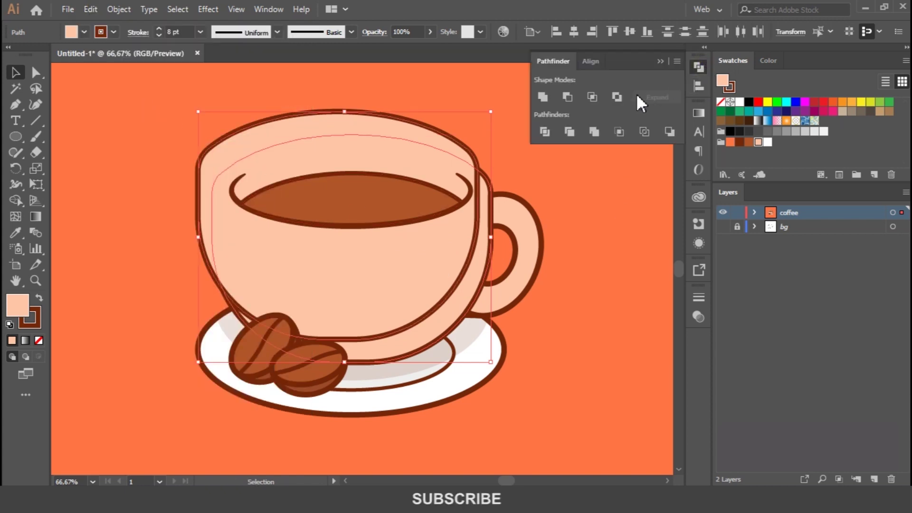
pyautogui.click(566, 97)
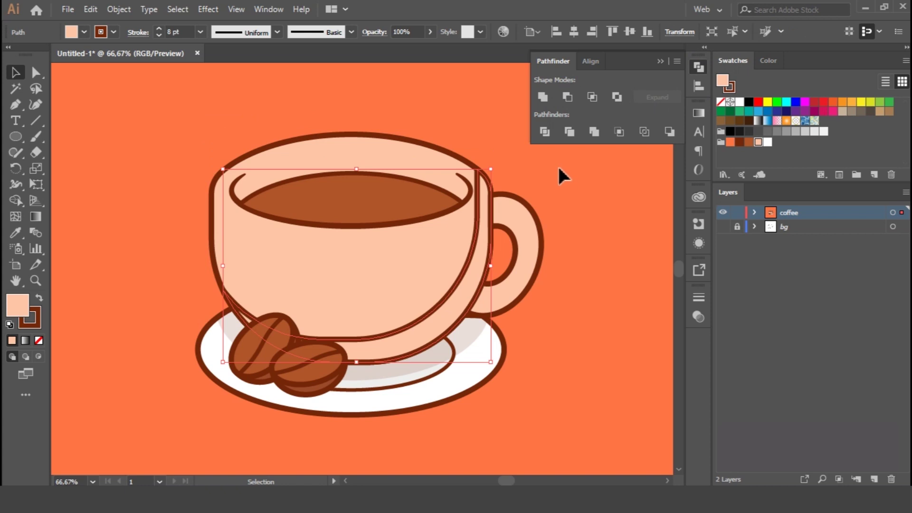
# - Apply the saucer shadow's 15% brown fill to the cup's crescent with the Eyedropper and deselect it
pyautogui.press('i')
pyautogui.click(474, 324)
pyautogui.press('v')
pyautogui.click(605, 170)
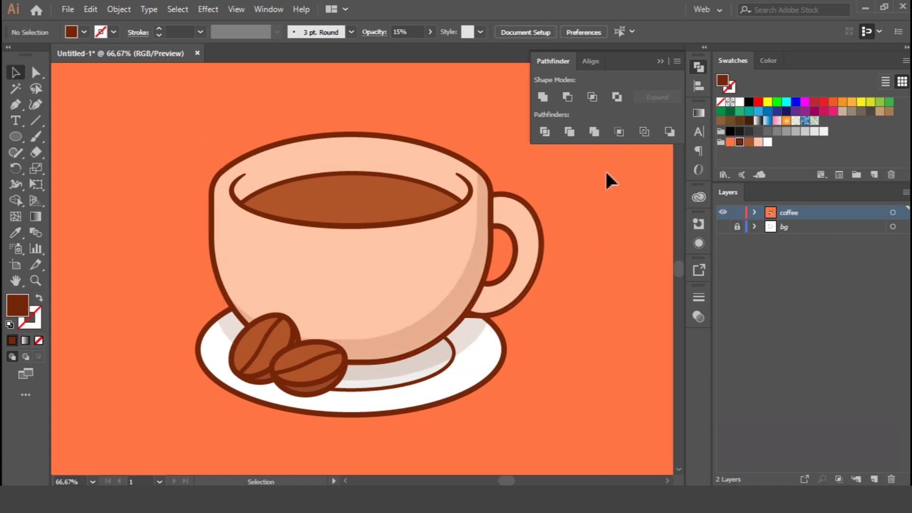
pyautogui.click(700, 66)
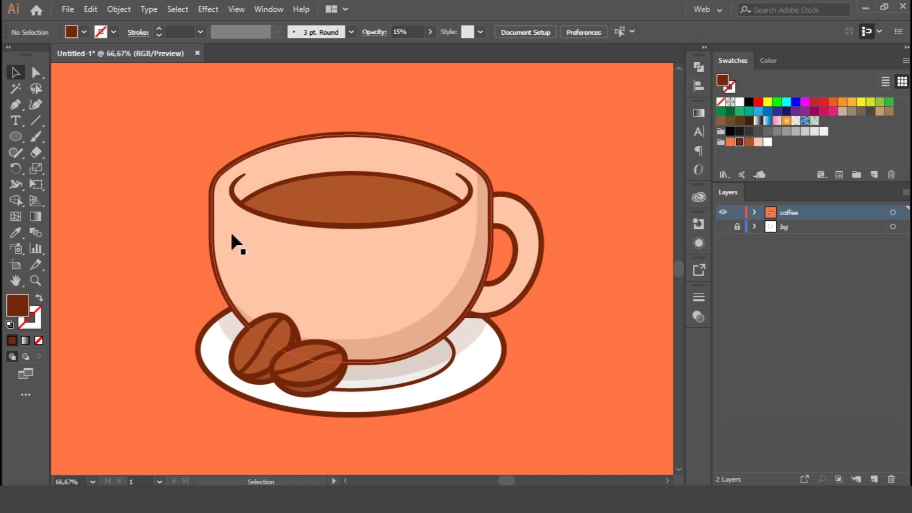
# - Draw a closed four-cornered shape over the cup's left edge with the Pen tool, keeping its inner side vertical
pyautogui.click(223, 146)
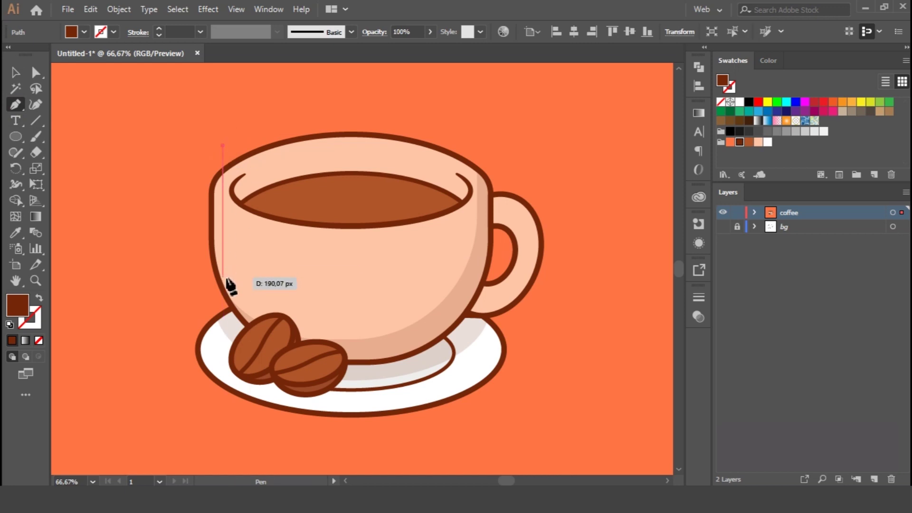
pyautogui.keyDown('shift'); pyautogui.click(225, 320); pyautogui.keyUp('shift')
pyautogui.click(175, 248)
pyautogui.click(175, 161)
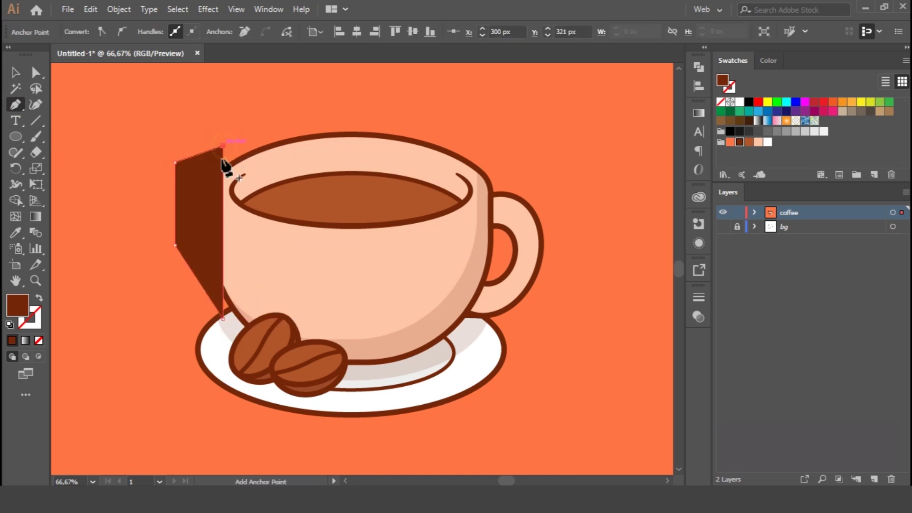
pyautogui.click(224, 146)
# - Select the shape together with the cup body and remove its part outside the cup with the Shape Builder tool
pyautogui.press('v')
pyautogui.keyDown('shift'); pyautogui.click(263, 246); pyautogui.keyUp('shift')
pyautogui.click(16, 200)
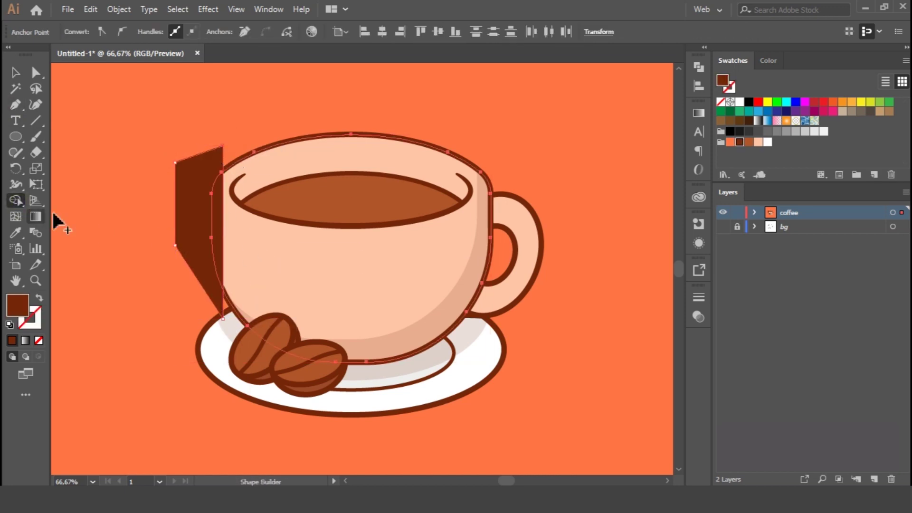
pyautogui.keyDown('alt'); pyautogui.click(182, 207); pyautogui.keyUp('alt')
pyautogui.press('v')
pyautogui.click(197, 213)
# - Fill the strip along the cup's left edge with white and set its opacity to 20%
pyautogui.click(217, 230)
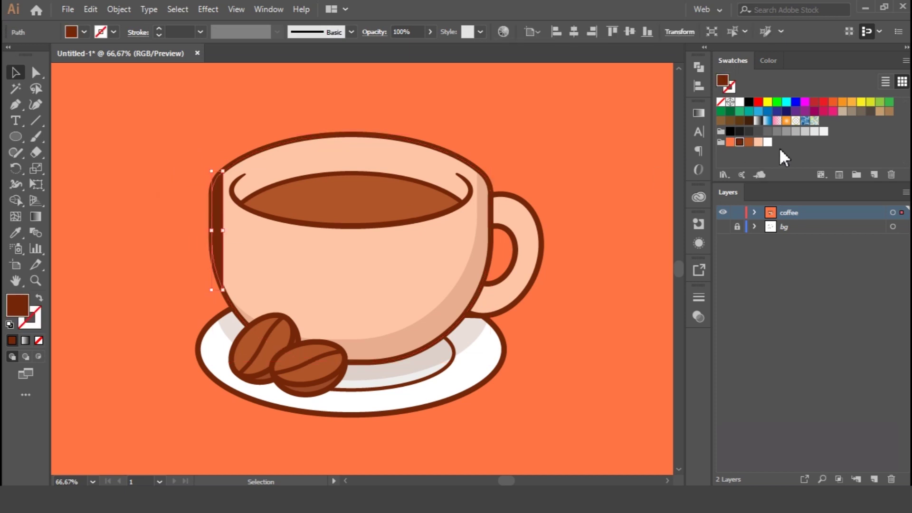
pyautogui.click(767, 142)
pyautogui.write('20')
pyautogui.press('Return')
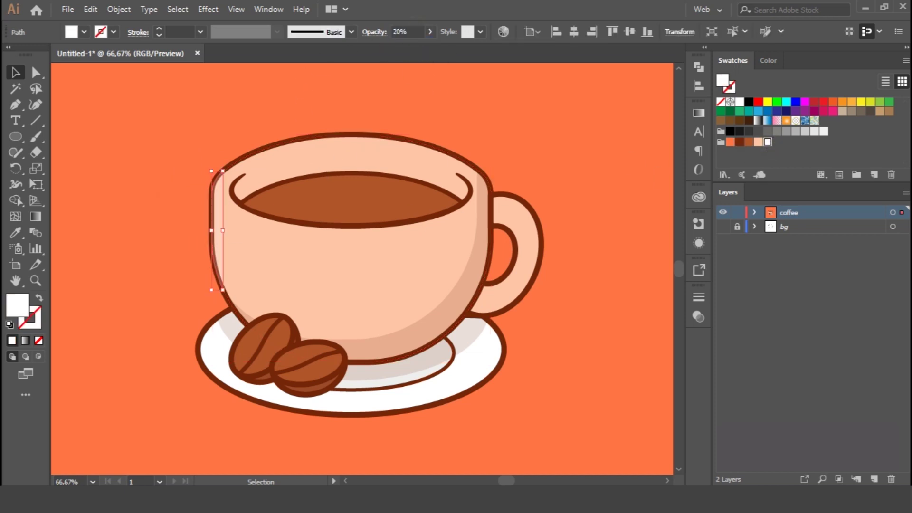
pyautogui.click(547, 175)
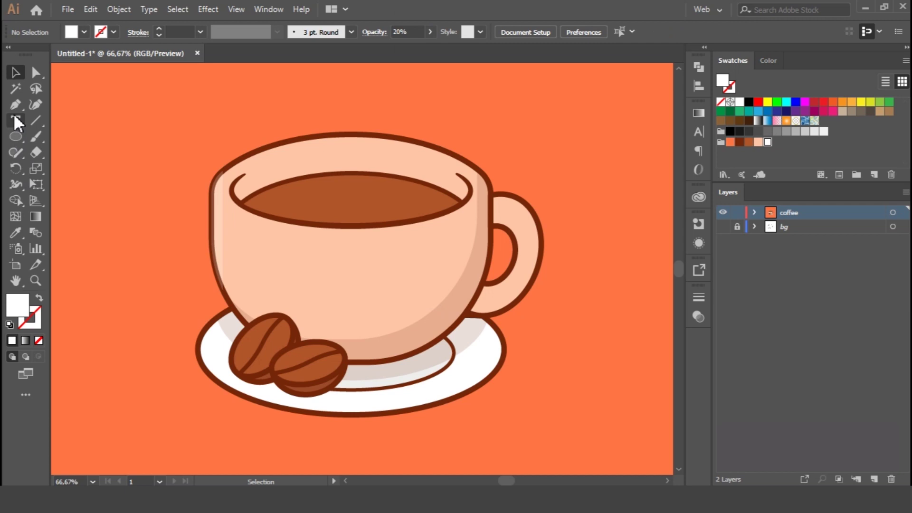
# - Draw a thin curved white highlight below the coffee opening with the Pen tool and set its opacity to 20%
pyautogui.click(231, 221)
pyautogui.moveTo(462, 222); pyautogui.dragTo(569, 154)
pyautogui.click(462, 221)
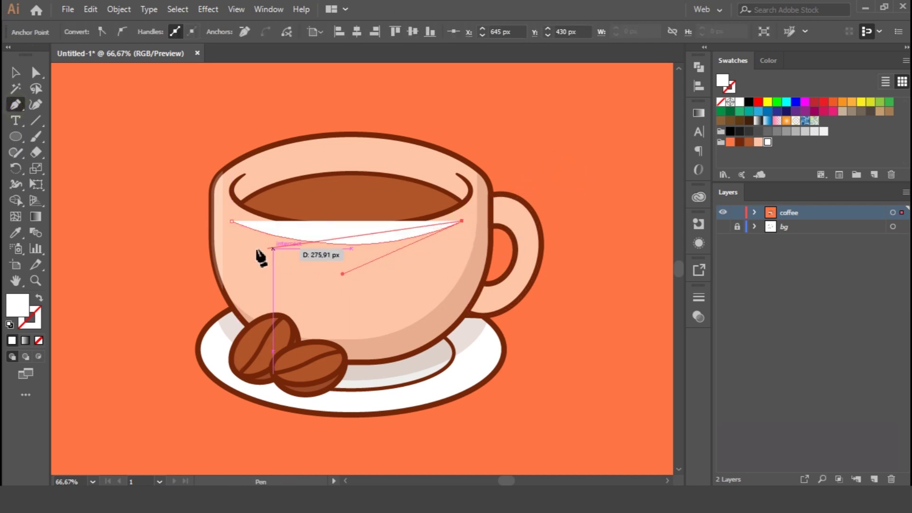
pyautogui.moveTo(233, 223); pyautogui.dragTo(264, 197)
pyautogui.click(16, 72)
pyautogui.click(464, 96)
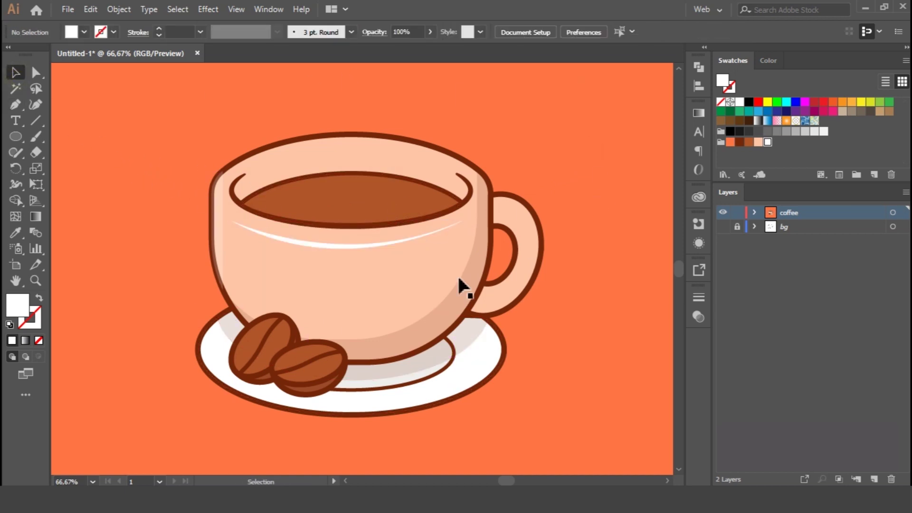
pyautogui.click(343, 245)
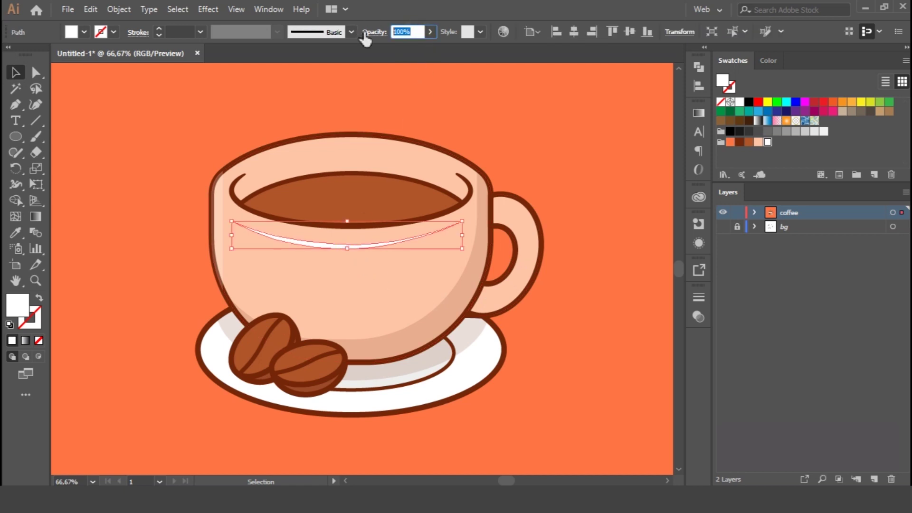
pyautogui.click(548, 194)
# - Paste a copy of the cup handle in front and offset it up and to the left
pyautogui.hotkey('ctrl', '=')
pyautogui.moveTo(618, 427); pyautogui.dragTo(463, 415)
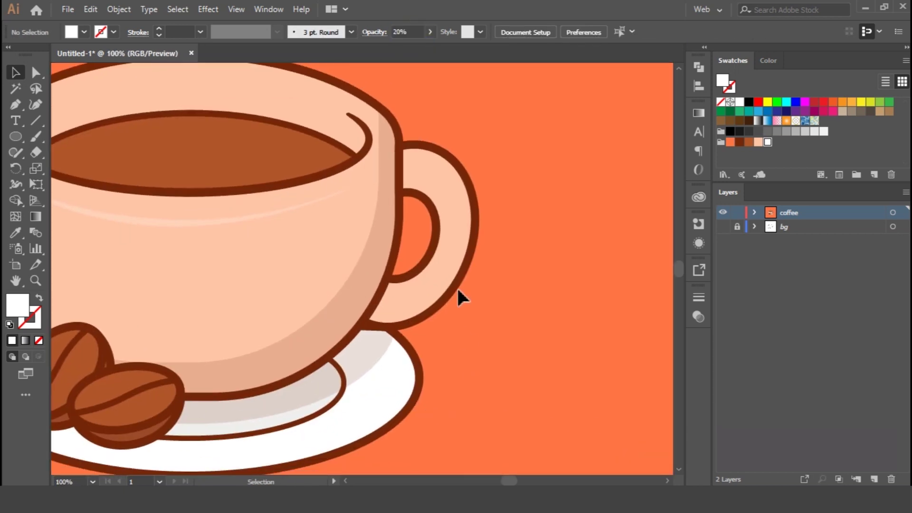
pyautogui.click(469, 250)
pyautogui.click(91, 9)
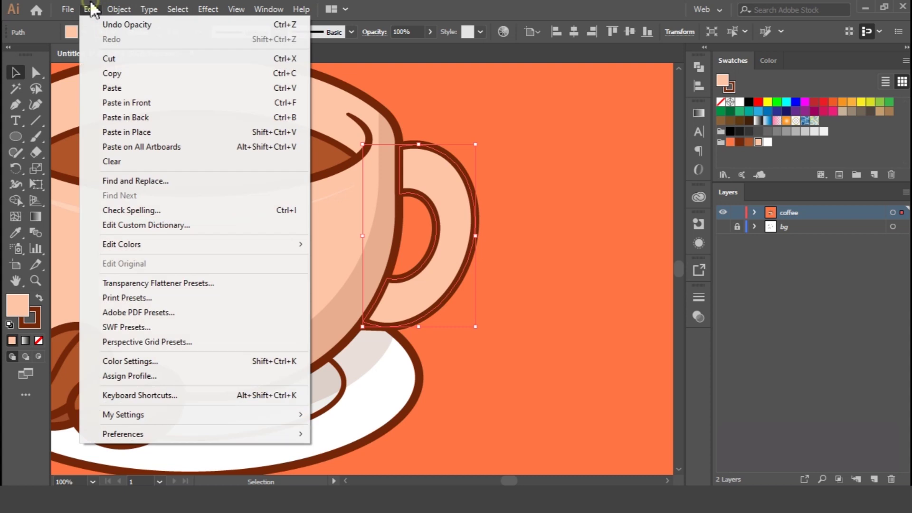
pyautogui.click(133, 106)
pyautogui.moveTo(442, 218); pyautogui.dragTo(487, 254)
# - Paste a second handle copy in place, send it backward and subtract the offset copy from it with Minus Front
pyautogui.click(504, 148)
pyautogui.click(90, 9)
pyautogui.click(129, 101)
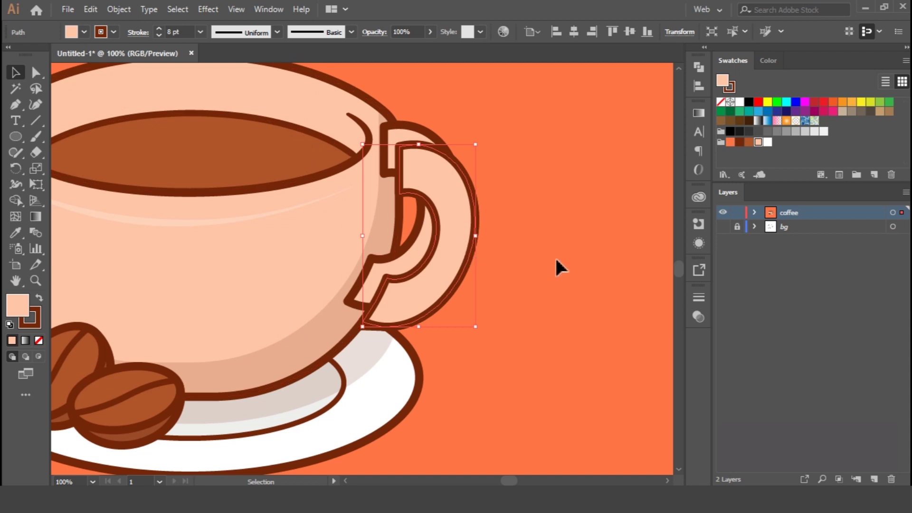
pyautogui.hotkey('ctrl', '[')
pyautogui.keyDown('shift'); pyautogui.click(446, 257); pyautogui.keyUp('shift')
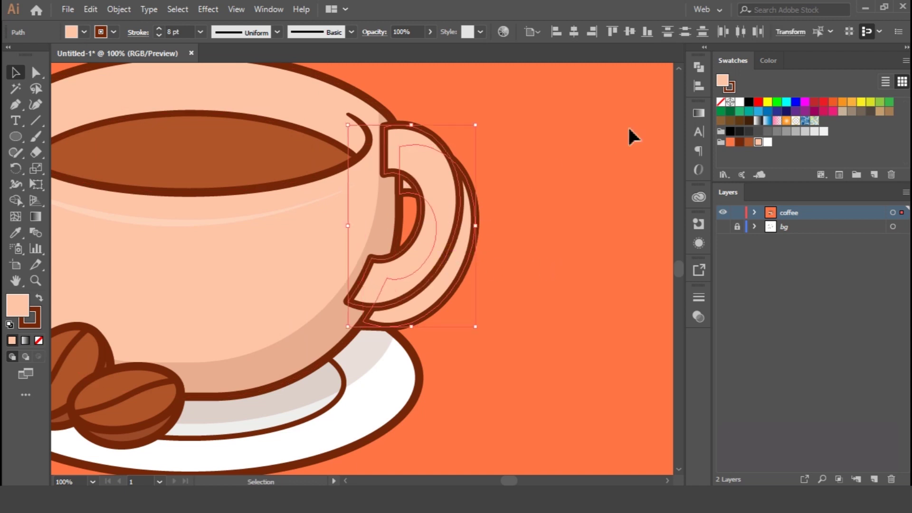
pyautogui.click(700, 67)
pyautogui.click(567, 96)
pyautogui.click(505, 196)
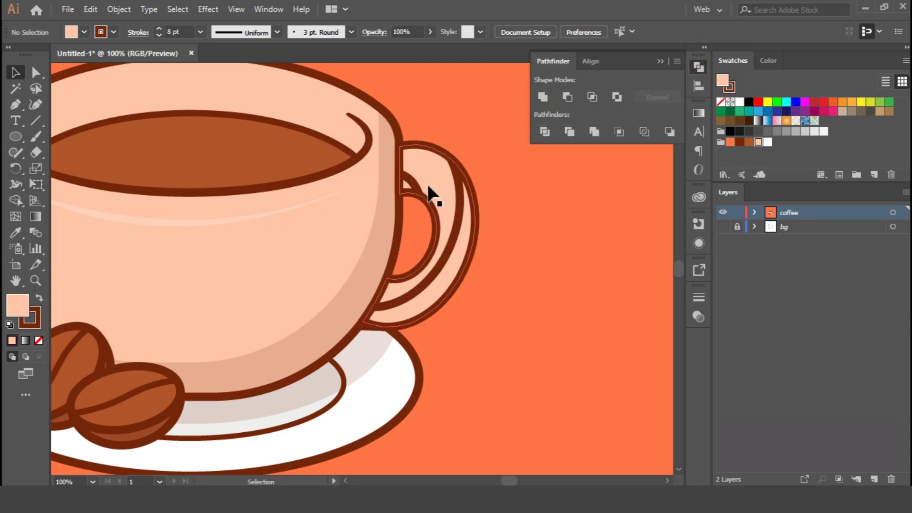
# - Apply the cup shadow's 15% brown fill to the cut handle shapes with the Eyedropper and deselect them
pyautogui.click(413, 186)
pyautogui.click(14, 200)
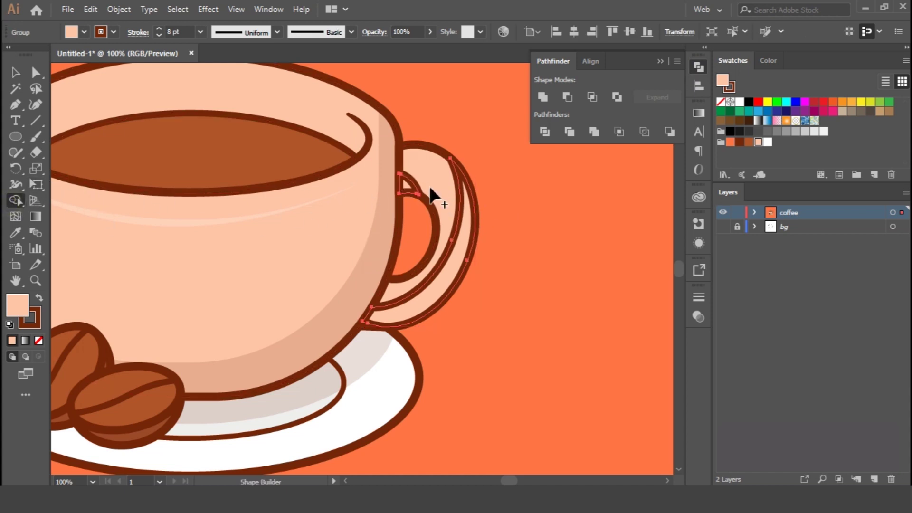
pyautogui.click(16, 72)
pyautogui.press('i')
pyautogui.click(351, 311)
pyautogui.press('v')
pyautogui.click(540, 350)
# - Copy the white outer saucer shape, paste it in front and nudge the copy straight down
pyautogui.hotkey('ctrl', '-')
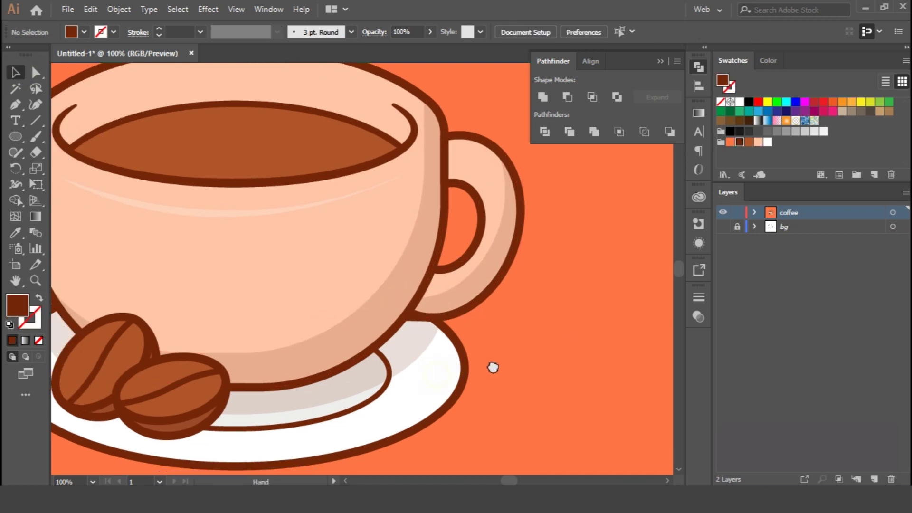
pyautogui.click(448, 361)
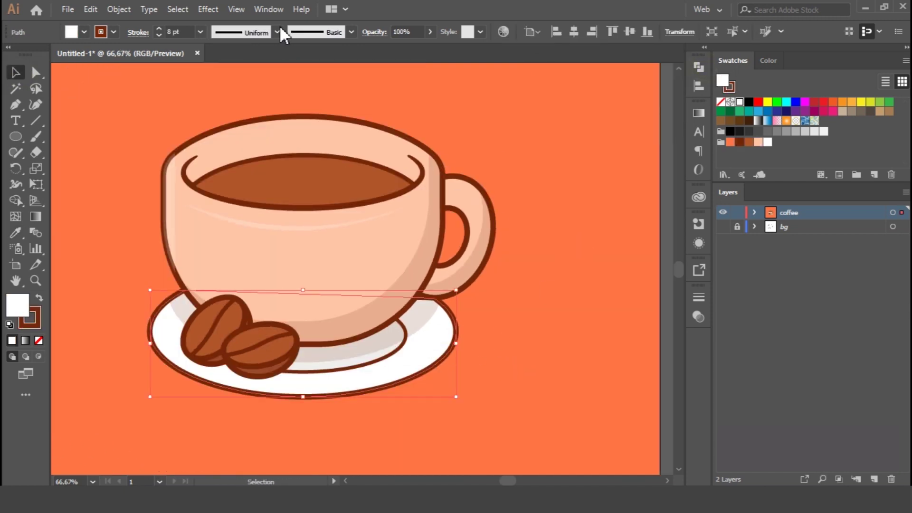
pyautogui.click(90, 9)
pyautogui.click(122, 75)
pyautogui.click(92, 10)
pyautogui.click(143, 100)
pyautogui.hotkey('shift', 'Down')
pyautogui.hotkey('shift', 'Down')
pyautogui.hotkey('shift', 'Down')
pyautogui.hotkey('shift', 'Down')
pyautogui.hotkey('shift', 'Down')
pyautogui.hotkey('shift', 'Down')
pyautogui.hotkey('shift', 'Down')
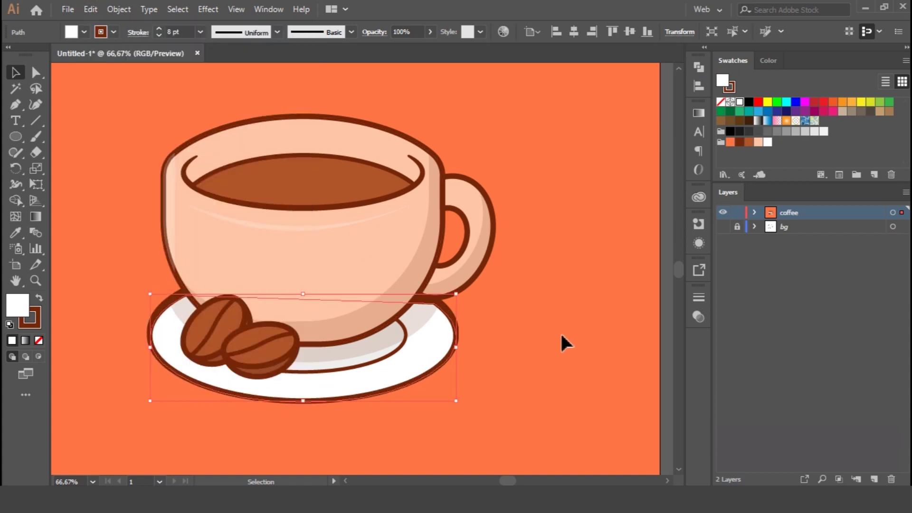
# - Arrange the saucer copy behind the saucer and stretch its upper edge upward
pyautogui.rightClick(413, 363)
pyautogui.moveTo(546, 294)
pyautogui.click(601, 337)
pyautogui.moveTo(303, 311); pyautogui.dragTo(303, 294)
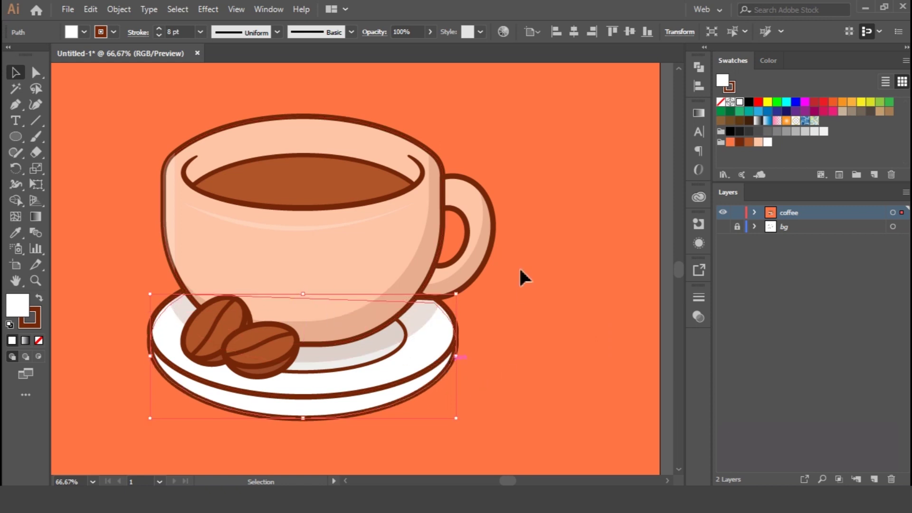
# - Apply the cup shadow's 15% brown fill to the saucer copy with the Eyedropper and deselect it
pyautogui.press('i')
pyautogui.click(420, 280)
pyautogui.press('v')
pyautogui.click(516, 341)
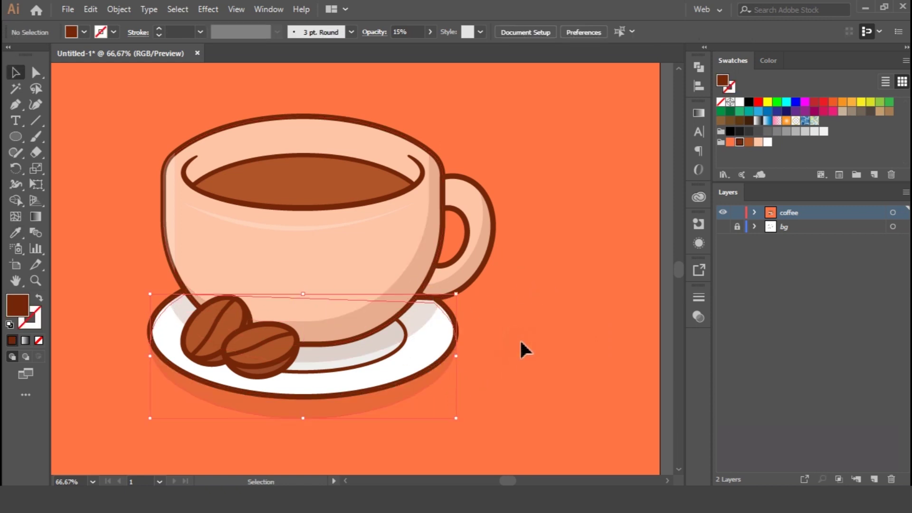
# - Choose a slightly lighter brown fill and draw small circles as bubbles near the left end of the coffee surface
pyautogui.hotkey('ctrl', '0')
pyautogui.hotkey('ctrl', '+')
pyautogui.hotkey('ctrl', '+')
pyautogui.hotkey('ctrl', '+')
pyautogui.hotkey('ctrl', '+')
pyautogui.moveTo(265, 207); pyautogui.dragTo(332, 315)
pyautogui.hotkey('ctrl', '+')
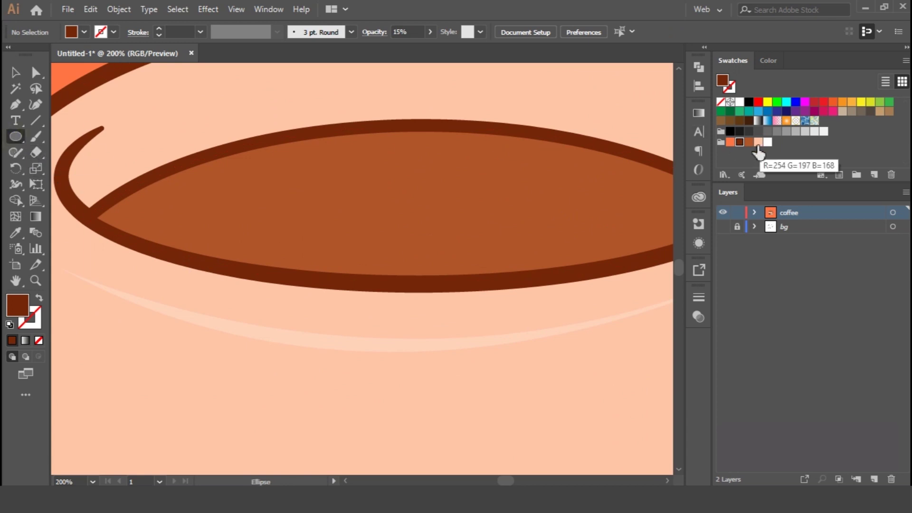
pyautogui.doubleClick(13, 314)
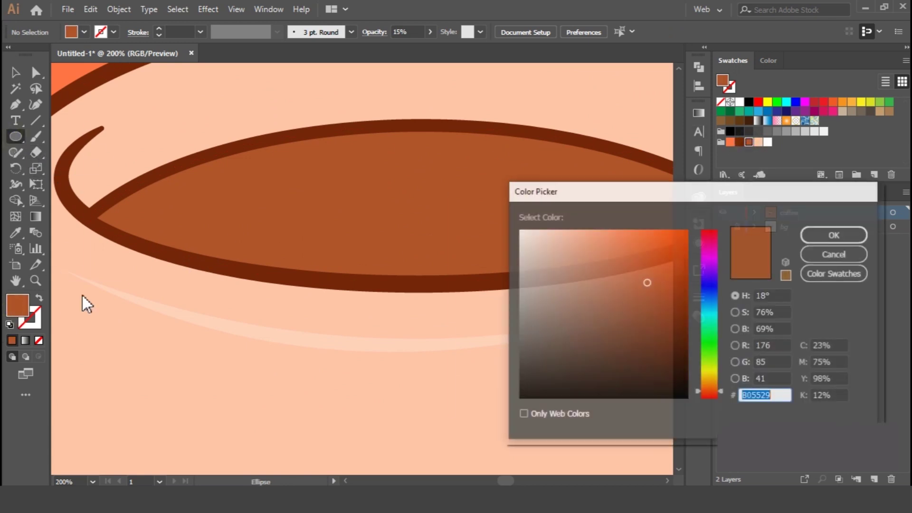
pyautogui.click(826, 234)
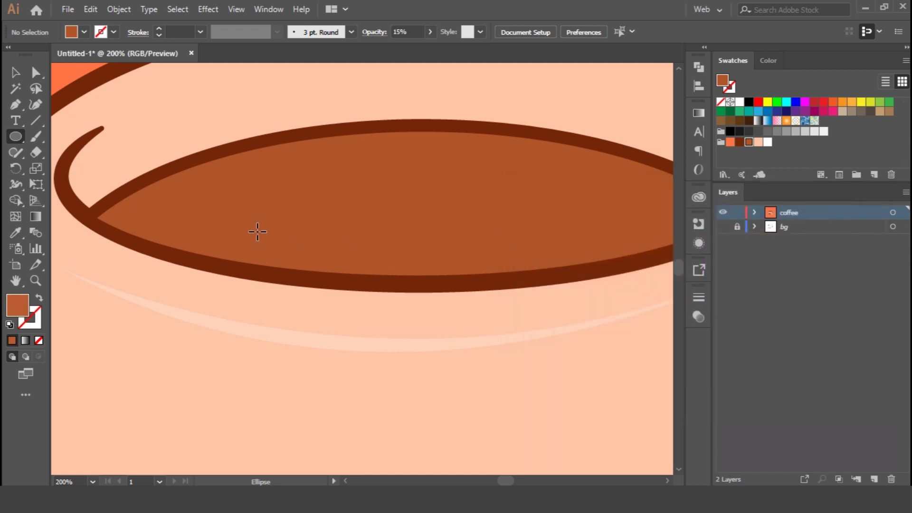
pyautogui.moveTo(176, 206)
pyautogui.mouseDown()
pyautogui.moveTo(183, 213)
pyautogui.moveTo(186, 199)
pyautogui.mouseUp()
pyautogui.moveTo(190, 212); pyautogui.dragTo(208, 229)
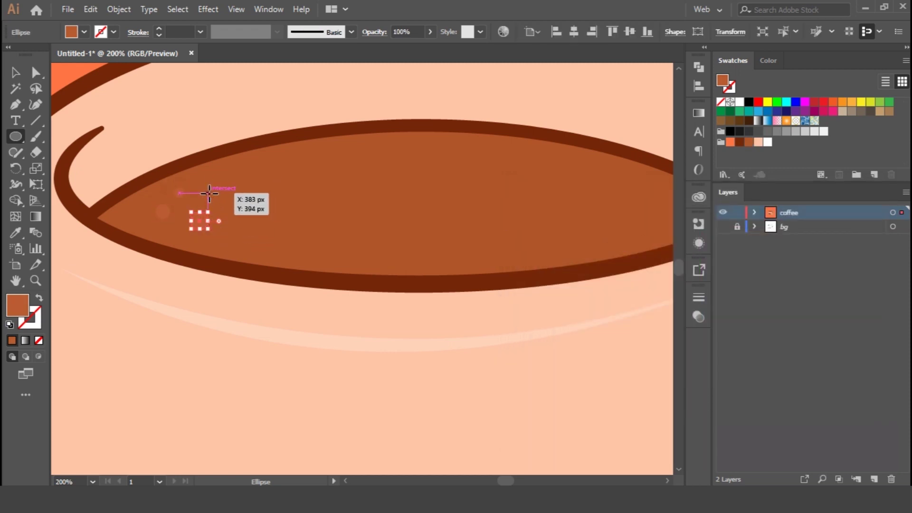
# - Give the selected bubble a lighter reddish-brown fill and draw more small bubbles around it in that colour
pyautogui.doubleClick(26, 306)
pyautogui.click(632, 265)
pyautogui.click(834, 235)
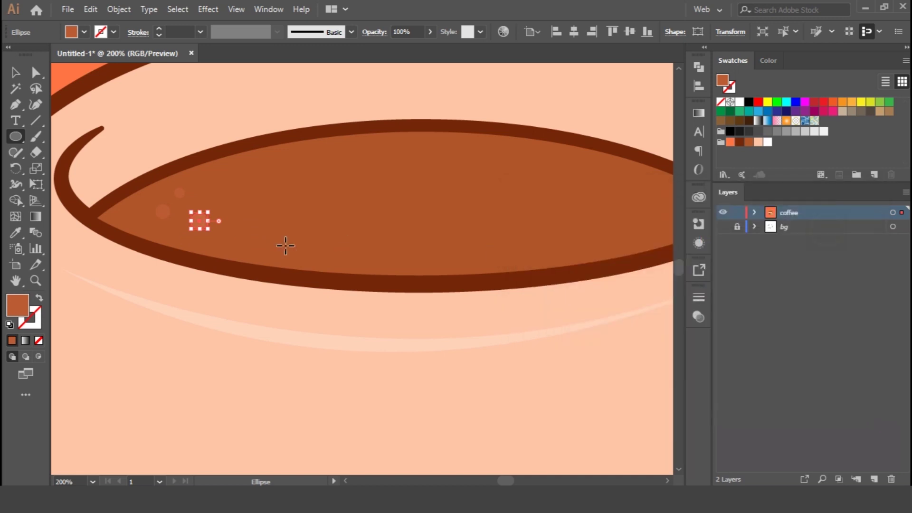
pyautogui.moveTo(141, 213); pyautogui.dragTo(142, 213)
pyautogui.moveTo(205, 186); pyautogui.dragTo(217, 198)
# - Draw small reddish-brown bubbles of different sizes near the right end of the coffee surface and deselect them
pyautogui.moveTo(609, 187); pyautogui.dragTo(626, 205)
pyautogui.moveTo(636, 219); pyautogui.dragTo(647, 200)
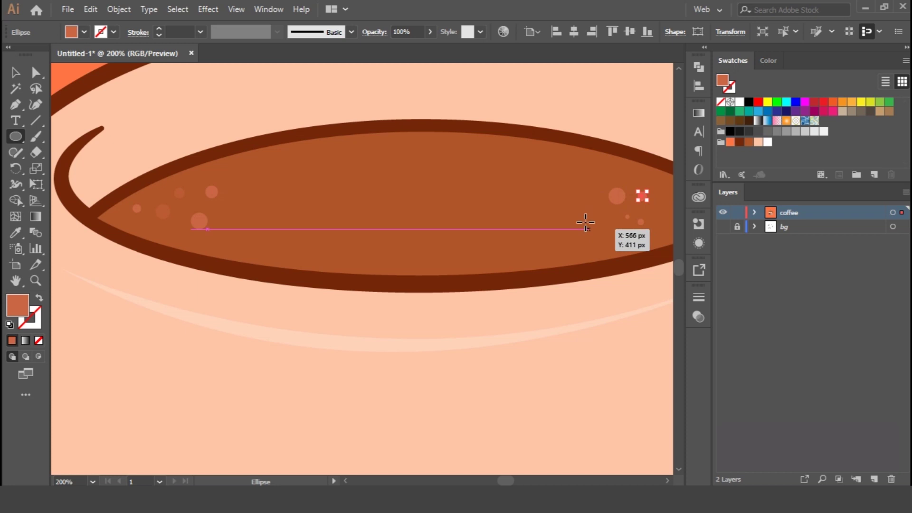
pyautogui.hotkey('ctrl', '0')
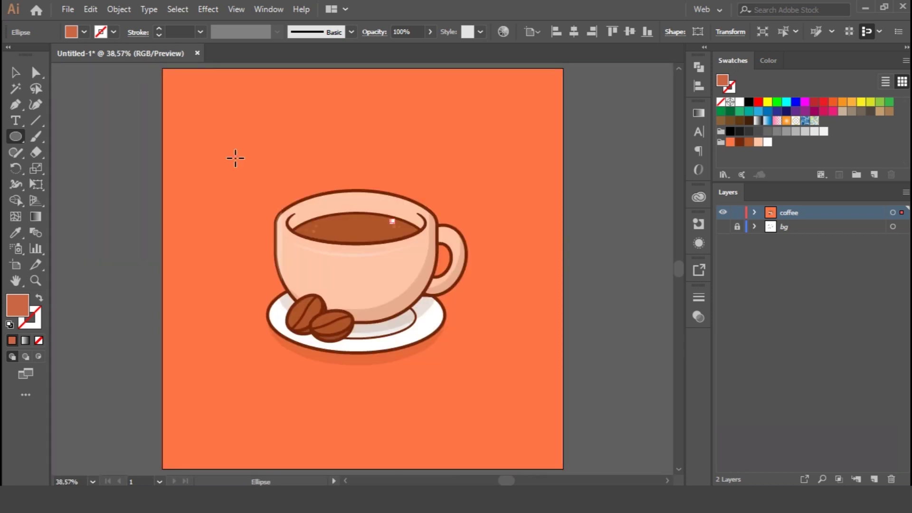
pyautogui.click(21, 70)
pyautogui.click(523, 261)
pyautogui.hotkey('ctrl', '1')
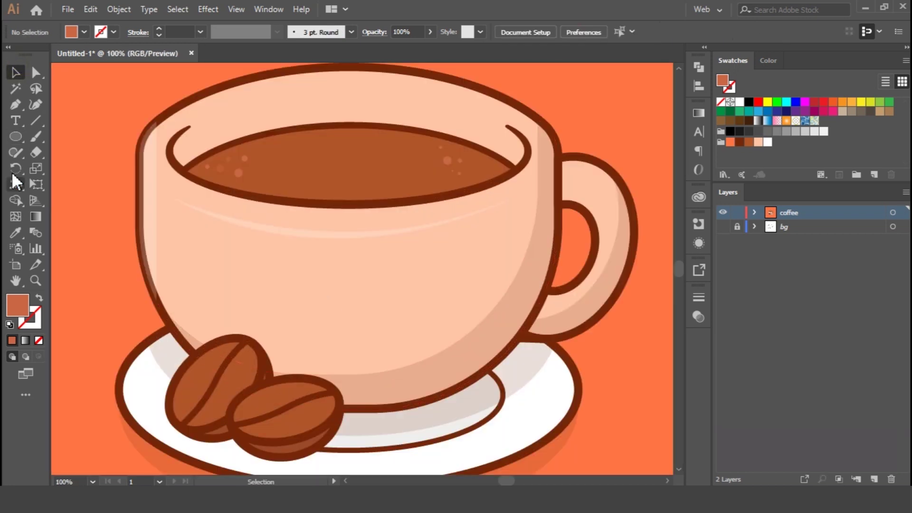
# - Add reddish-brown bubbles of different sizes to the right of centre on the coffee surface and deselect them
pyautogui.moveTo(407, 189)
pyautogui.mouseDown()
pyautogui.moveTo(388, 171)
pyautogui.moveTo(357, 176)
pyautogui.mouseUp()
pyautogui.click(22, 70)
pyautogui.click(609, 369)
# - Set the stroke of the crease lines on both coffee beans to 4 pt and deselect them
pyautogui.moveTo(340, 323); pyautogui.dragTo(378, 244)
pyautogui.hotkey('ctrl', '+')
pyautogui.hotkey('ctrl', '+')
pyautogui.click(442, 286)
pyautogui.keyDown('shift'); pyautogui.click(315, 226); pyautogui.keyUp('shift')
pyautogui.click(158, 35)
pyautogui.click(159, 36)
pyautogui.click(122, 157)
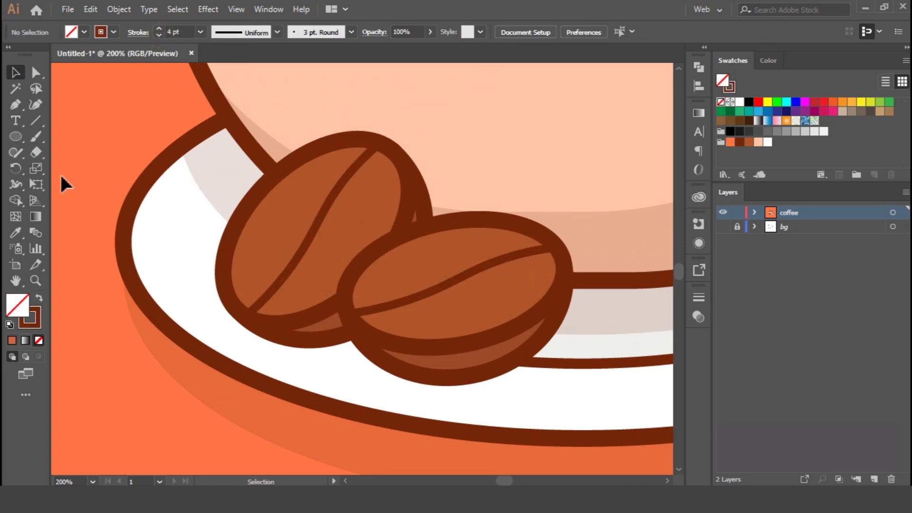
# - Paste two copies of the rear bean's top ellipse in front and move the upper copy up and to the left
pyautogui.click(265, 237)
pyautogui.click(91, 9)
pyautogui.click(90, 9)
pyautogui.click(90, 9)
pyautogui.click(143, 103)
pyautogui.click(91, 10)
pyautogui.click(155, 103)
pyautogui.moveTo(301, 213); pyautogui.dragTo(280, 187)
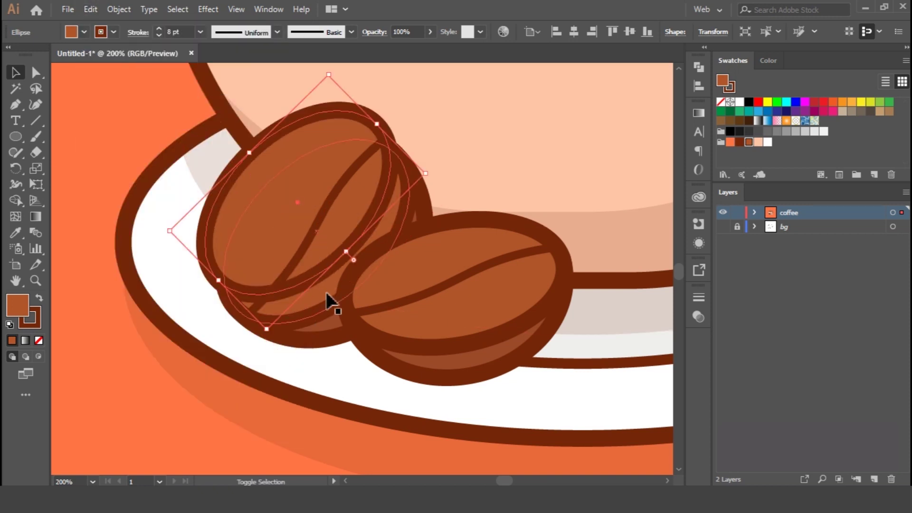
# - Subtract the shifted ellipse with Minus Front and give the remaining crescent the 15% brown shadow appearance with the Eyedropper
pyautogui.keyDown('shift'); pyautogui.click(326, 301); pyautogui.keyUp('shift')
pyautogui.click(699, 67)
pyautogui.click(567, 96)
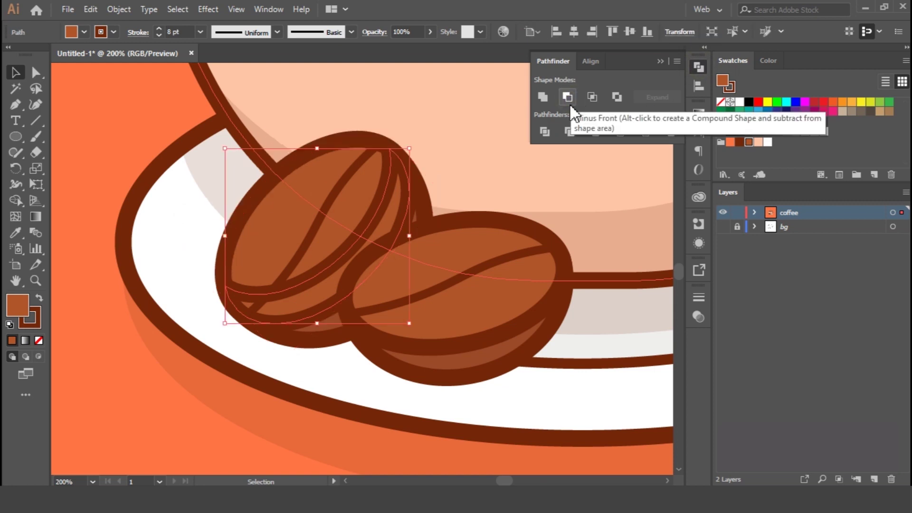
pyautogui.press('i')
pyautogui.click(572, 266)
pyautogui.press('v')
# - Paste two copies of the front bean's top ellipse in front and nudge the upper copy up and slightly left
pyautogui.click(423, 221)
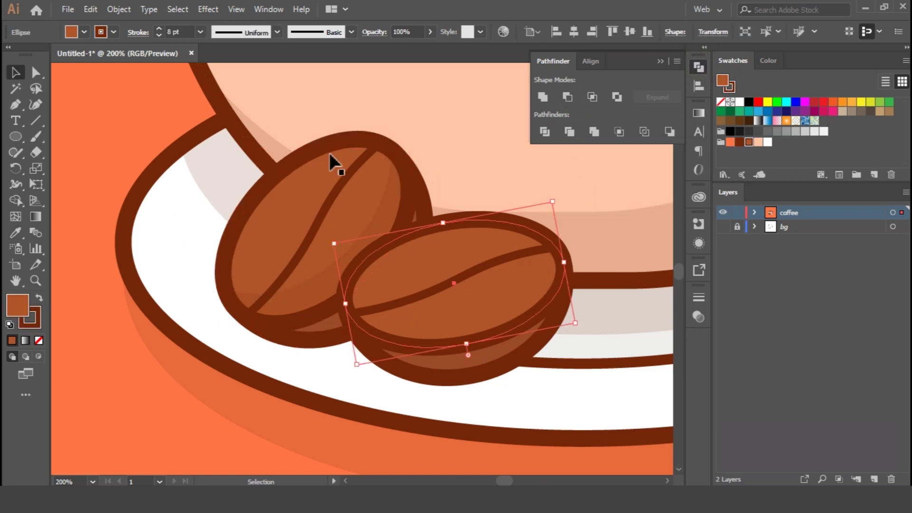
pyautogui.click(90, 10)
pyautogui.click(95, 11)
pyautogui.click(95, 11)
pyautogui.click(93, 12)
pyautogui.click(92, 11)
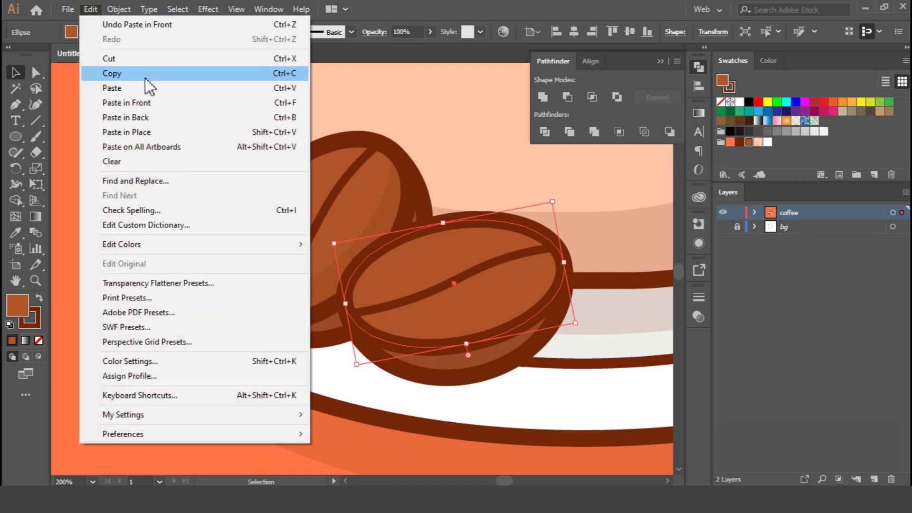
pyautogui.click(156, 106)
pyautogui.press('Left')
pyautogui.press('Left')
pyautogui.press('Up')
pyautogui.press('Up')
pyautogui.press('Up')
pyautogui.press('Up')
pyautogui.press('Up')
pyautogui.press('Up')
pyautogui.press('Up')
pyautogui.press('Up')
pyautogui.press('Up')
pyautogui.press('Up')
pyautogui.press('Up')
pyautogui.press('Up')
pyautogui.press('Up')
pyautogui.press('Up')
pyautogui.press('Up')
pyautogui.press('Up')
# - Subtract the shifted ellipse from the front bean's other copy and apply the rear bean's shadow appearance to the crescent
pyautogui.keyDown('shift'); pyautogui.click(534, 306); pyautogui.keyUp('shift')
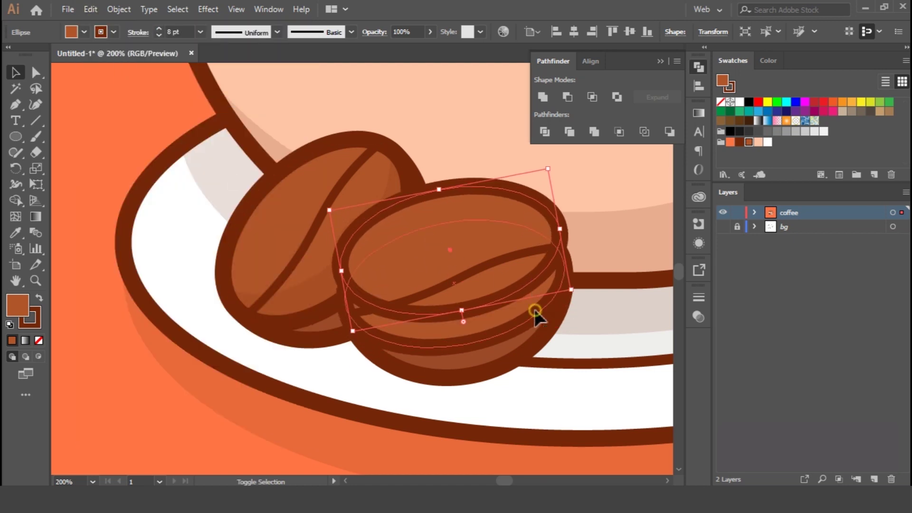
pyautogui.click(554, 127)
pyautogui.press('i')
pyautogui.click(302, 285)
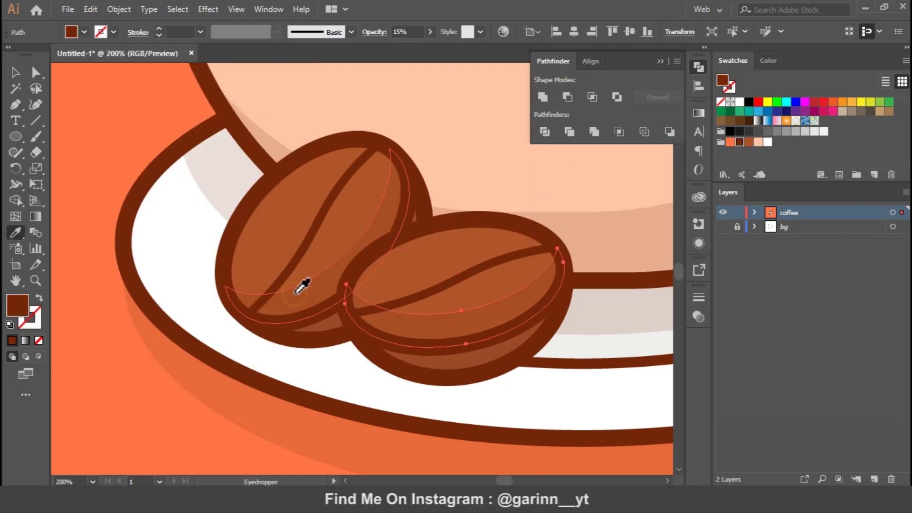
# - Draw a curved highlight line along the rear bean's upper-left edge with the Pen tool, using a white stroke and no fill
pyautogui.click(16, 104)
pyautogui.click(239, 270)
pyautogui.moveTo(316, 171); pyautogui.dragTo(379, 143)
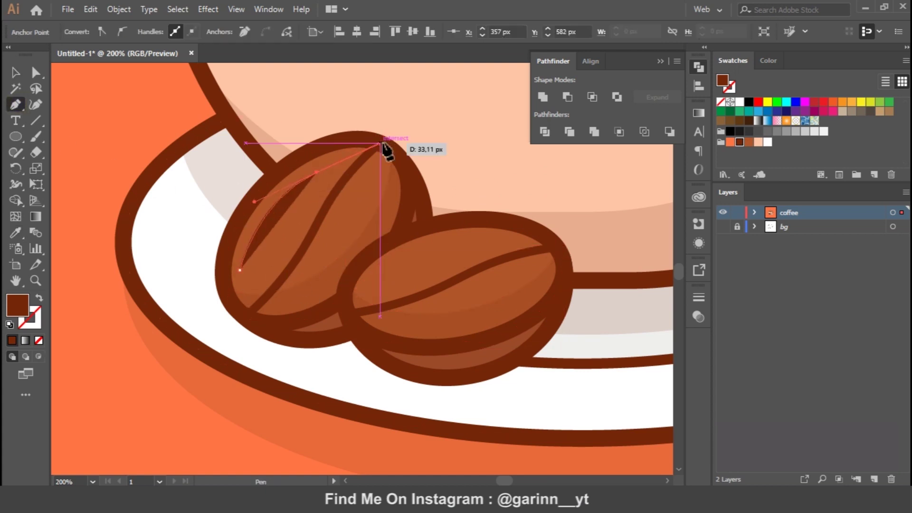
pyautogui.click(39, 298)
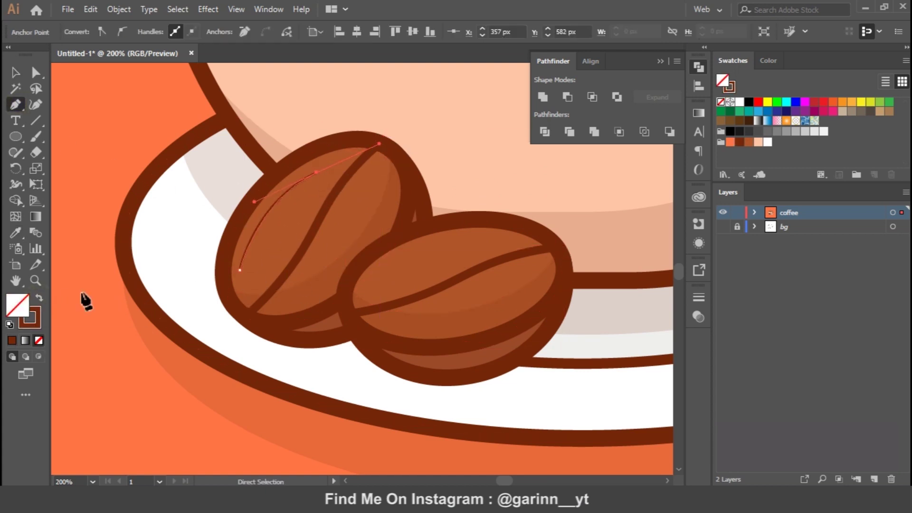
pyautogui.click(768, 142)
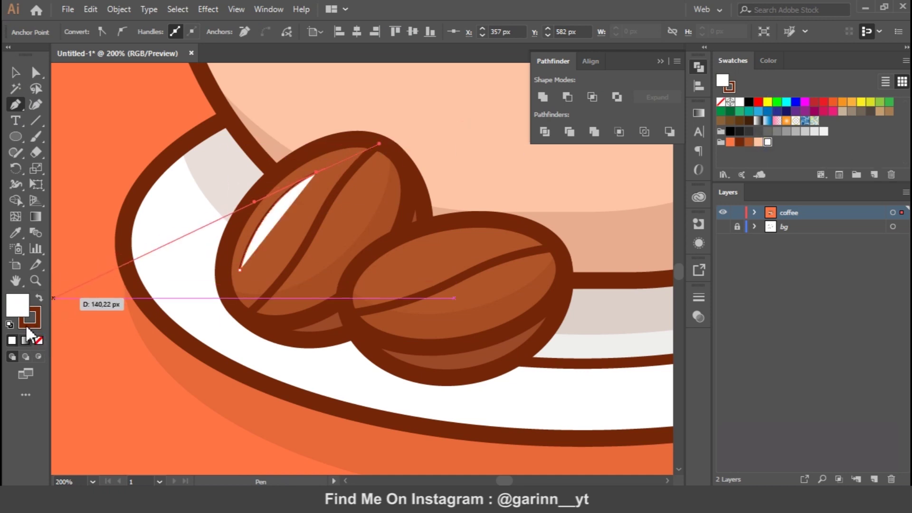
pyautogui.hotkey('shift', 'x')
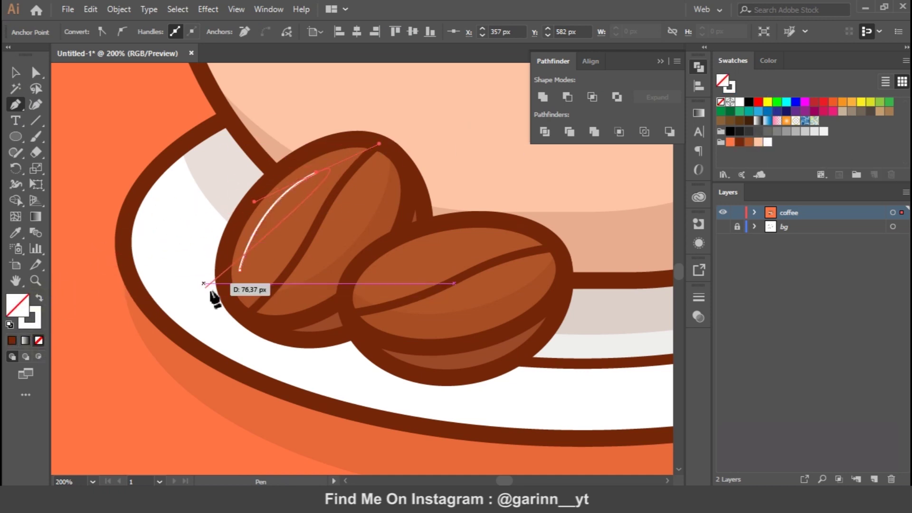
pyautogui.press('v')
pyautogui.click(116, 127)
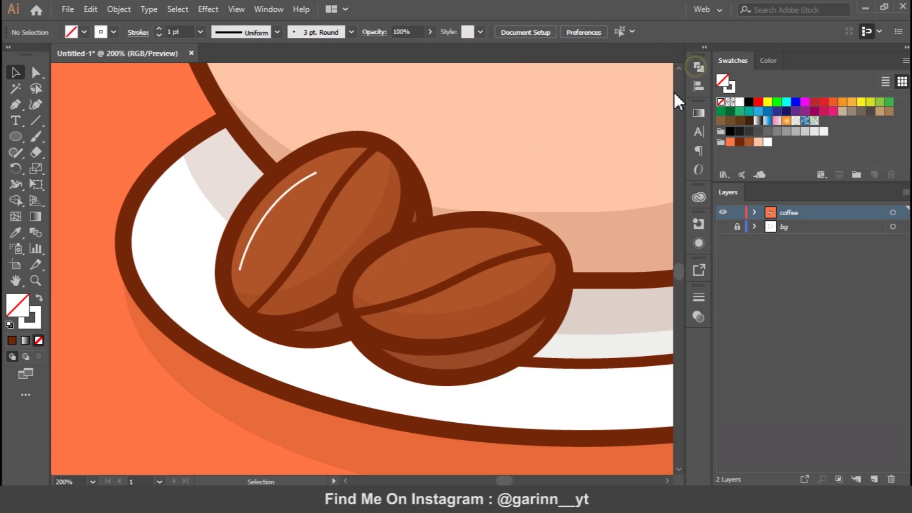
# - Set the rear bean's highlight line to a 6 pt stroke with round caps
pyautogui.click(284, 196)
pyautogui.click(159, 28)
pyautogui.click(158, 28)
pyautogui.click(159, 28)
pyautogui.click(158, 28)
pyautogui.click(159, 28)
pyautogui.click(137, 33)
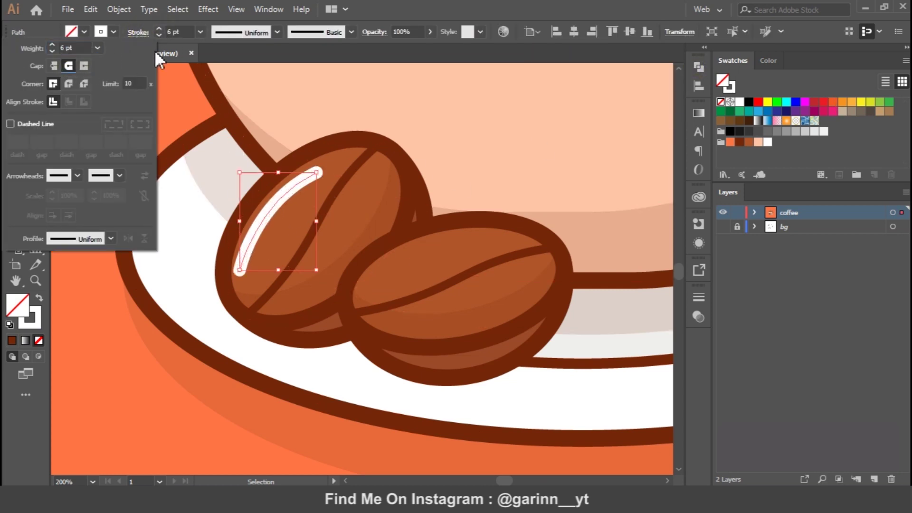
# - Widen the middle of the bean highlight with the Width tool so its ends taper, and set its opacity to 15%
pyautogui.click(16, 185)
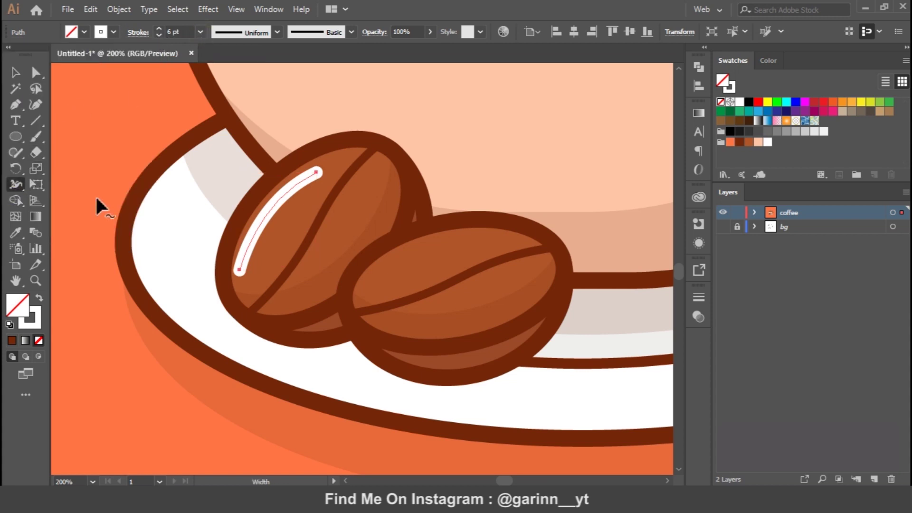
pyautogui.click(158, 34)
pyautogui.click(159, 35)
pyautogui.click(158, 34)
pyautogui.click(158, 35)
pyautogui.moveTo(272, 214); pyautogui.dragTo(281, 204)
pyautogui.click(15, 72)
pyautogui.write('15')
pyautogui.press('Return')
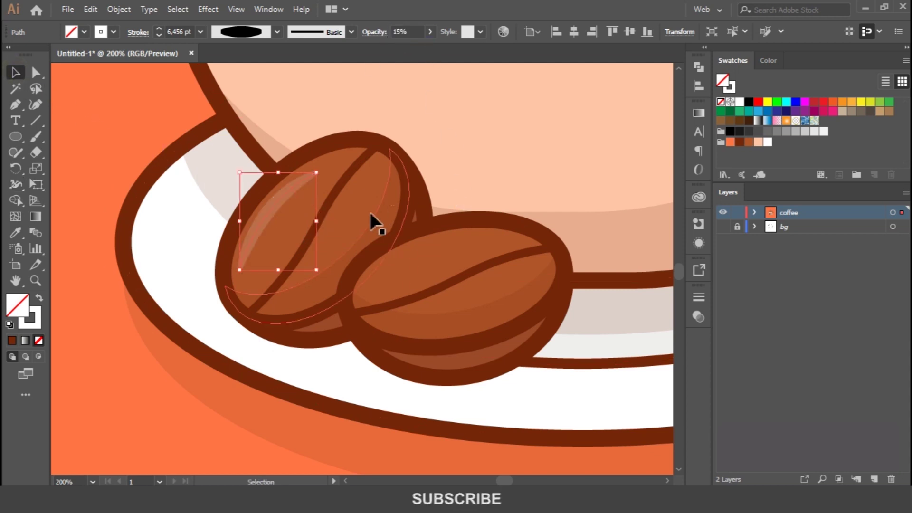
# - Duplicate the bean highlight onto the front bean, rotate it to follow the bean's upper-left edge and deselect it
pyautogui.moveTo(274, 208); pyautogui.dragTo(426, 248)
pyautogui.moveTo(464, 210); pyautogui.dragTo(490, 234)
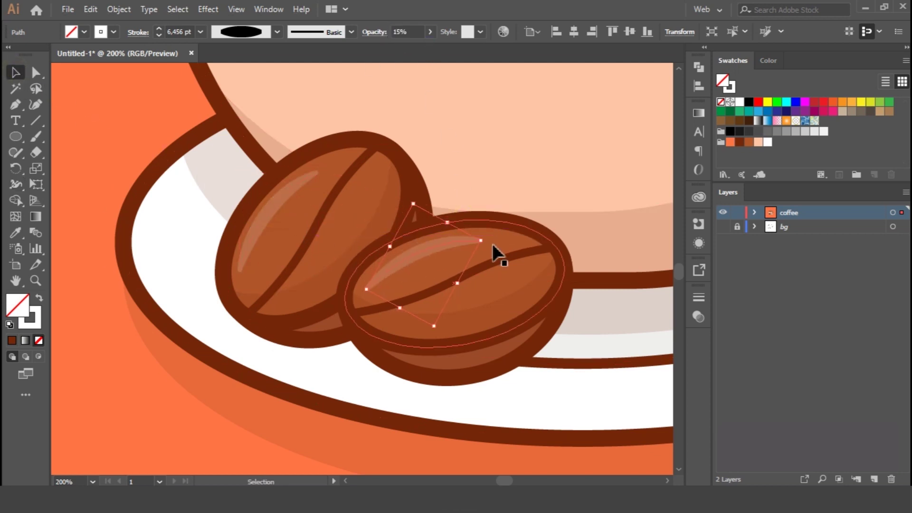
pyautogui.click(204, 424)
# - Paste a copy of the cup body in front and remove its fill, keeping only the 8 pt brown outline
pyautogui.hotkey('ctrl', '-')
pyautogui.hotkey('ctrl', '-')
pyautogui.hotkey('ctrl', '-')
pyautogui.hotkey('ctrl', '-')
pyautogui.hotkey('ctrl', '-')
pyautogui.hotkey('ctrl', '+')
pyautogui.hotkey('ctrl', '+')
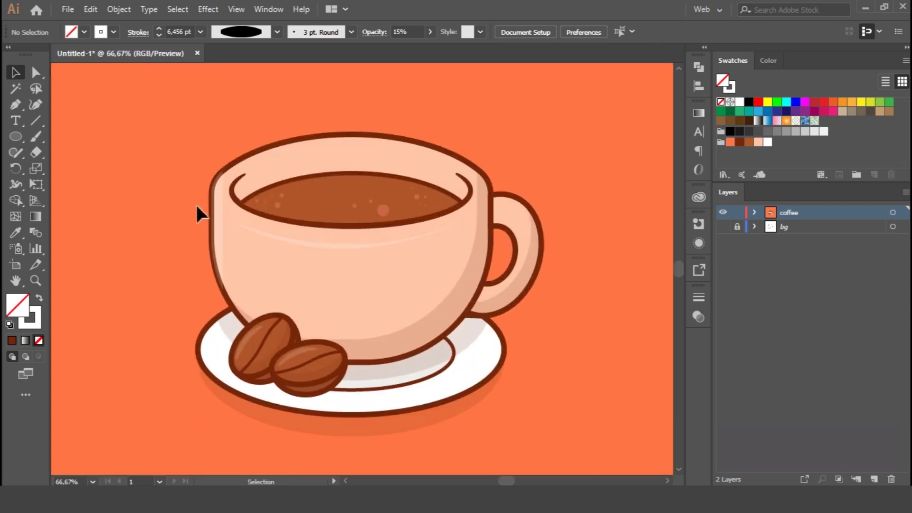
pyautogui.click(305, 134)
pyautogui.click(90, 9)
pyautogui.click(112, 73)
pyautogui.click(90, 9)
pyautogui.click(133, 103)
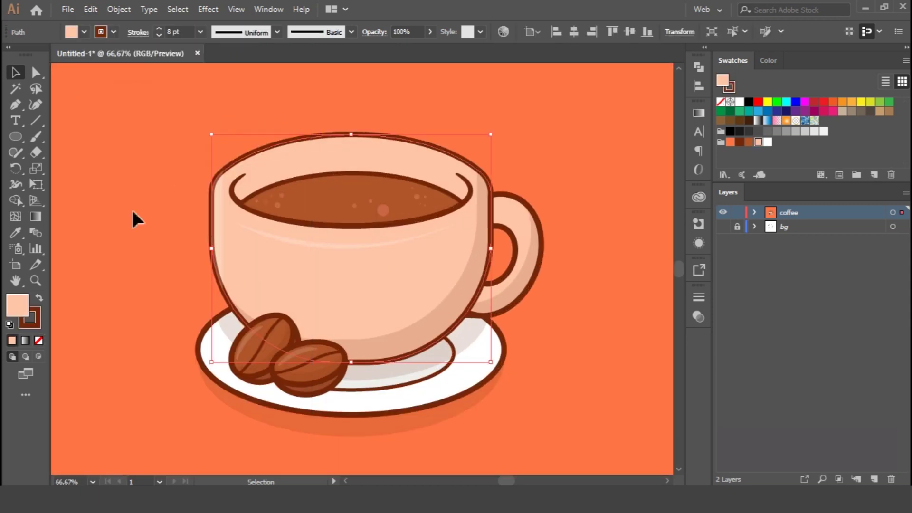
pyautogui.hotkey('ctrl', ']')
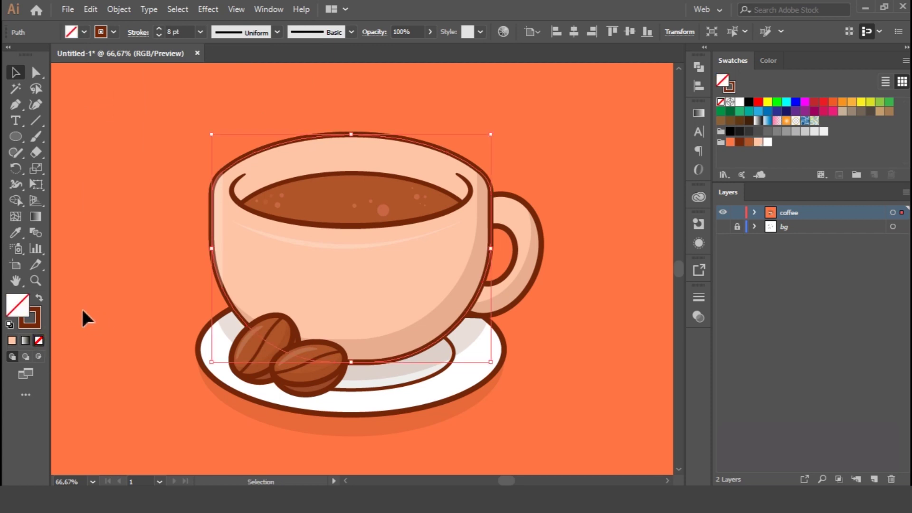
# - Arrange the white highlight at the cup's left edge behind the brown outline and deselect it
pyautogui.click(221, 209)
pyautogui.rightClick(230, 213)
pyautogui.moveTo(305, 413)
pyautogui.click(424, 452)
pyautogui.click(578, 308)
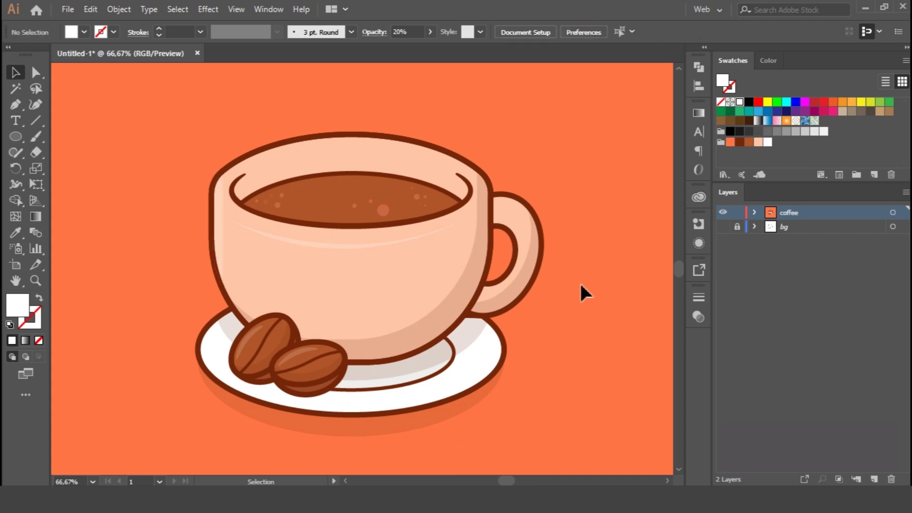
# - Delete the curved white highlight below the coffee rim and the white highlight along the cup's left edge
pyautogui.hotkey('ctrl', '0')
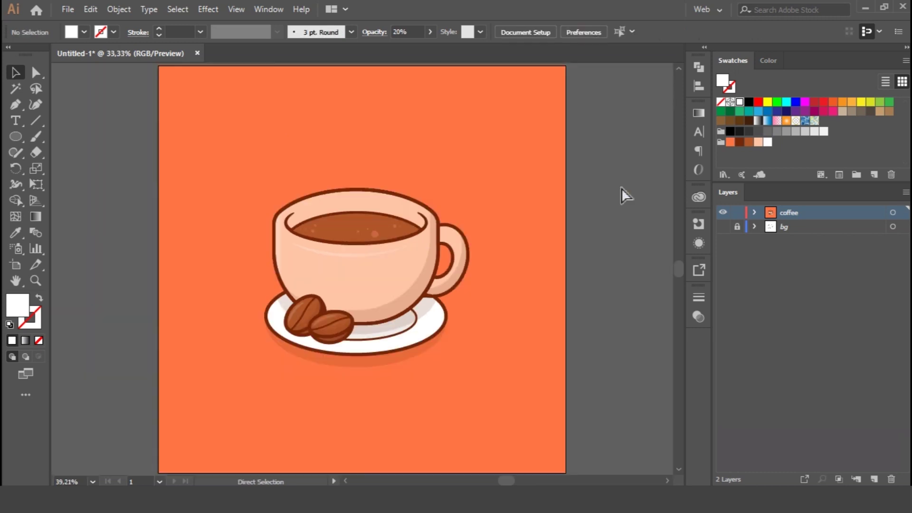
pyautogui.hotkey('ctrl', '-')
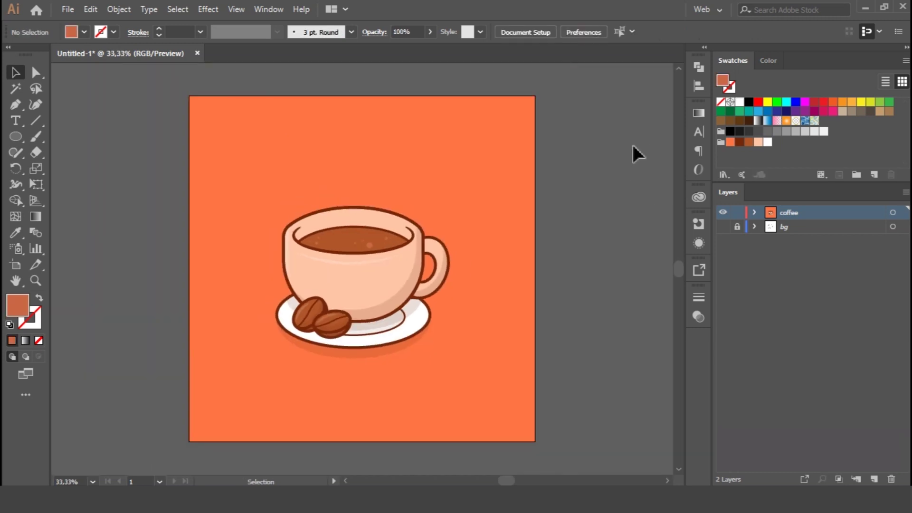
pyautogui.hotkey('ctrl', '+')
pyautogui.hotkey('ctrl', '+')
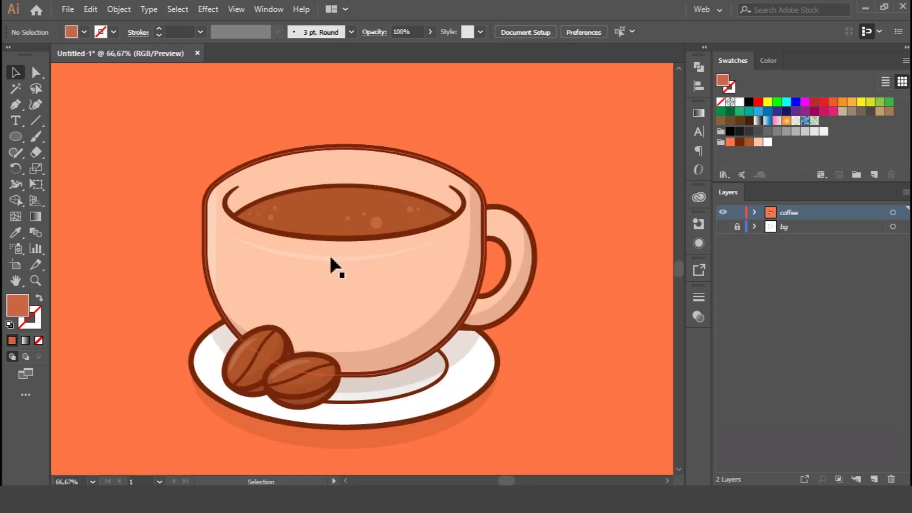
pyautogui.click(326, 254)
pyautogui.click(210, 238)
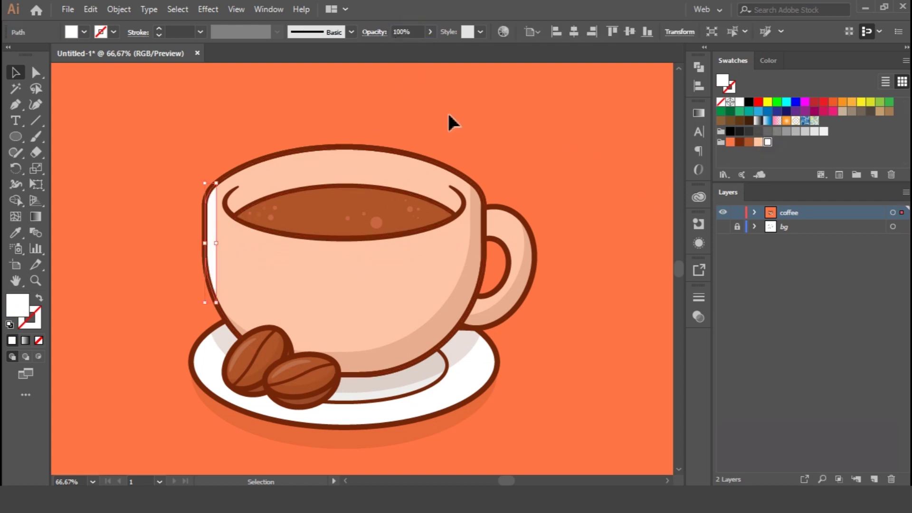
pyautogui.click(451, 140)
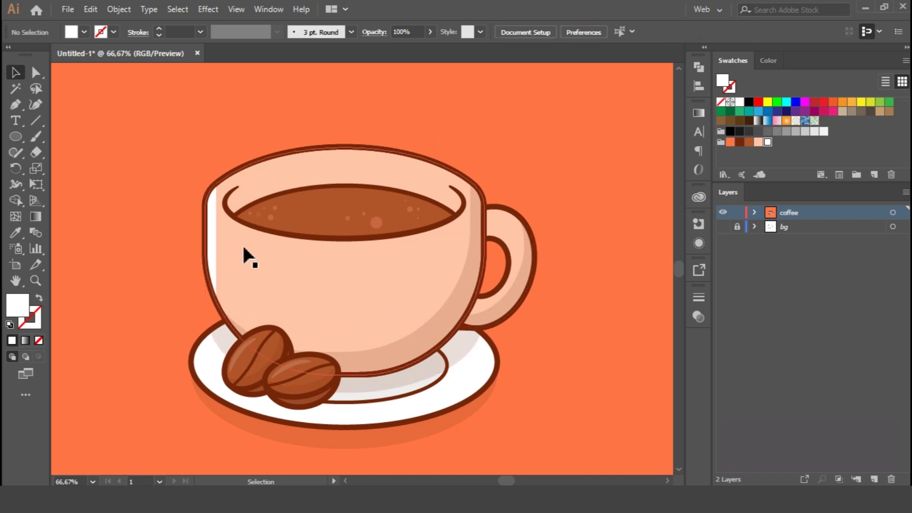
pyautogui.click(215, 240)
pyautogui.press('Delete')
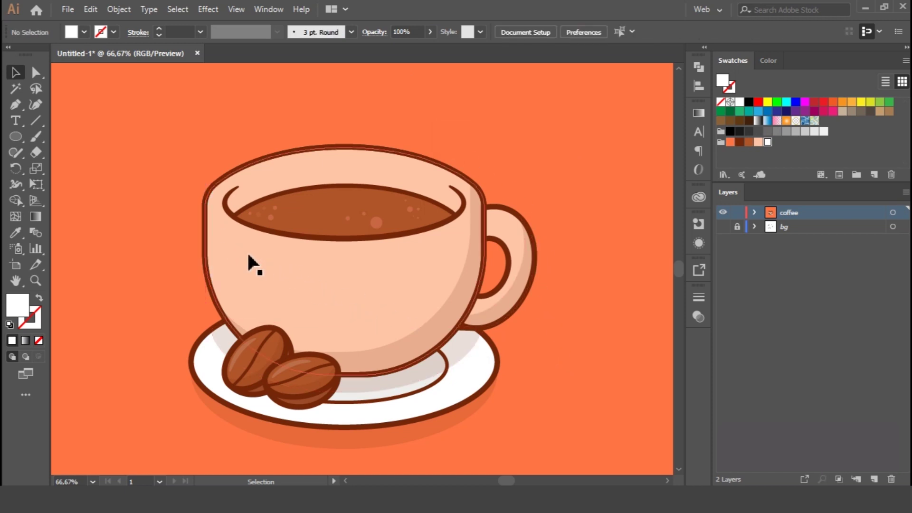
# - Paste two copies of the cup body in front and nudge the upper copy right and slightly down
pyautogui.click(209, 224)
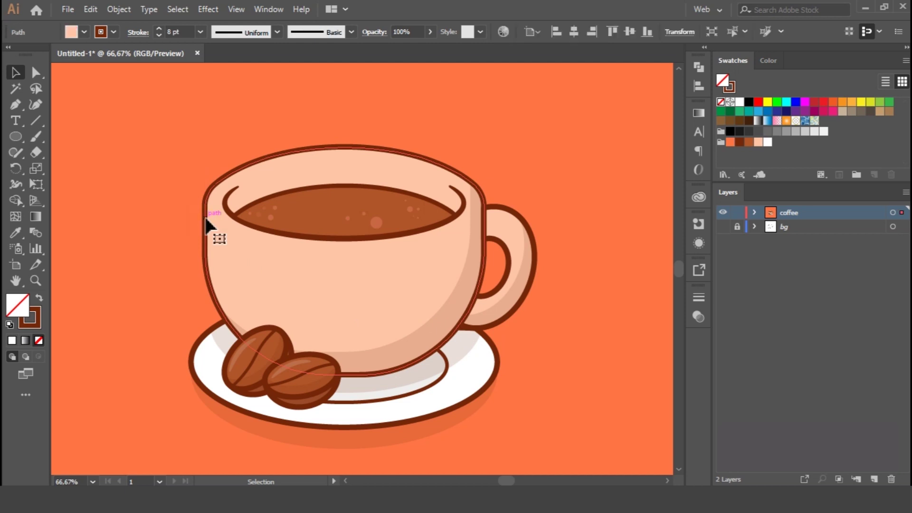
pyautogui.click(90, 10)
pyautogui.click(127, 73)
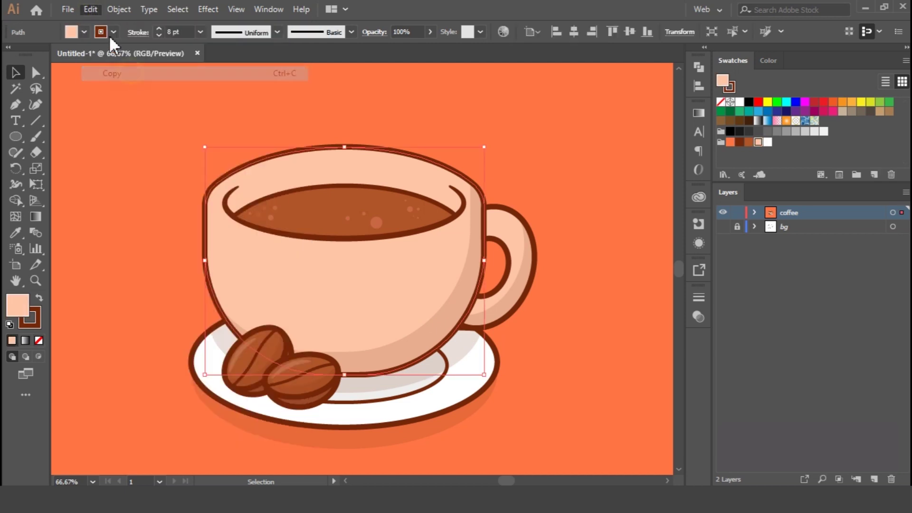
pyautogui.click(91, 9)
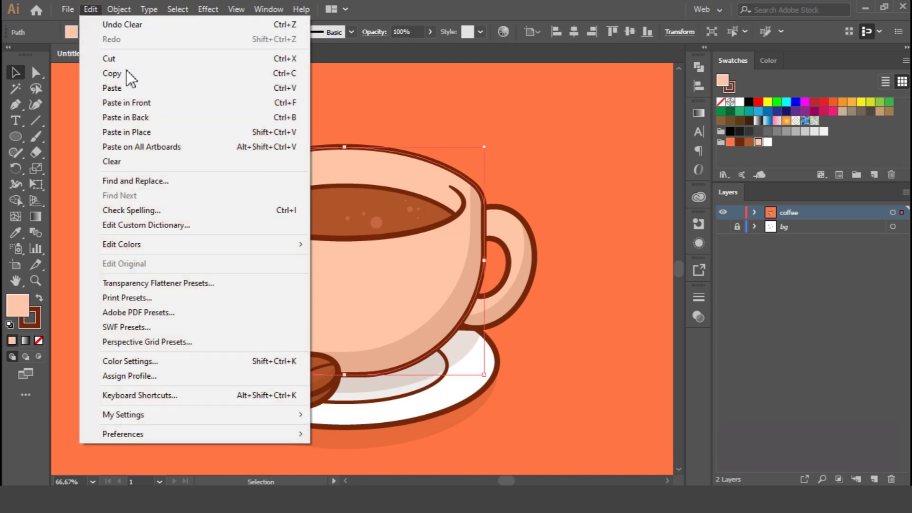
pyautogui.click(147, 102)
pyautogui.click(91, 9)
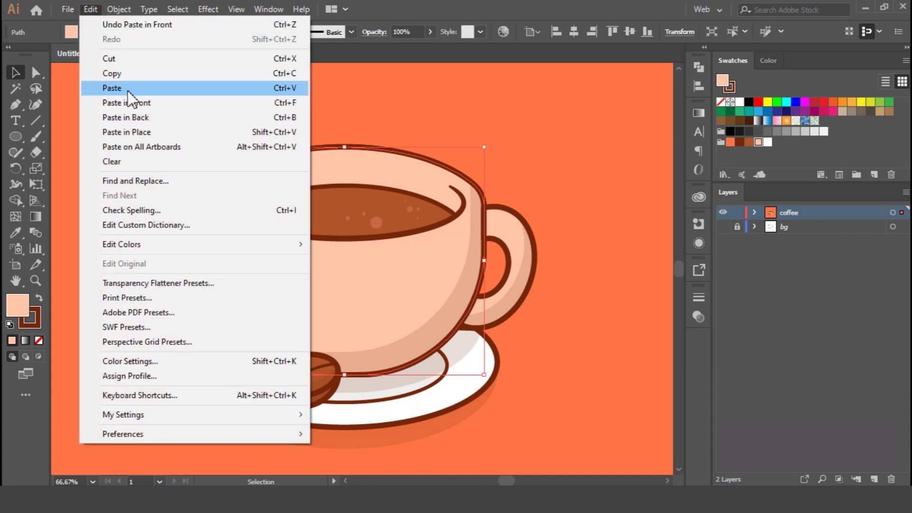
pyautogui.click(138, 103)
pyautogui.hotkey('shift', 'Right')
pyautogui.press('Right')
pyautogui.press('Right')
pyautogui.press('Right')
pyautogui.press('Right')
pyautogui.press('Right')
pyautogui.press('Down')
pyautogui.press('Down')
pyautogui.press('Down')
pyautogui.press('Down')
pyautogui.press('Down')
pyautogui.press('Down')
pyautogui.press('Down')
pyautogui.press('Right')
pyautogui.press('Right')
# - Subtract the shifted cup copy from the other copy with Minus Front and give the remaining crescent a white fill without stroke
pyautogui.keyDown('shift'); pyautogui.click(234, 174); pyautogui.keyUp('shift')
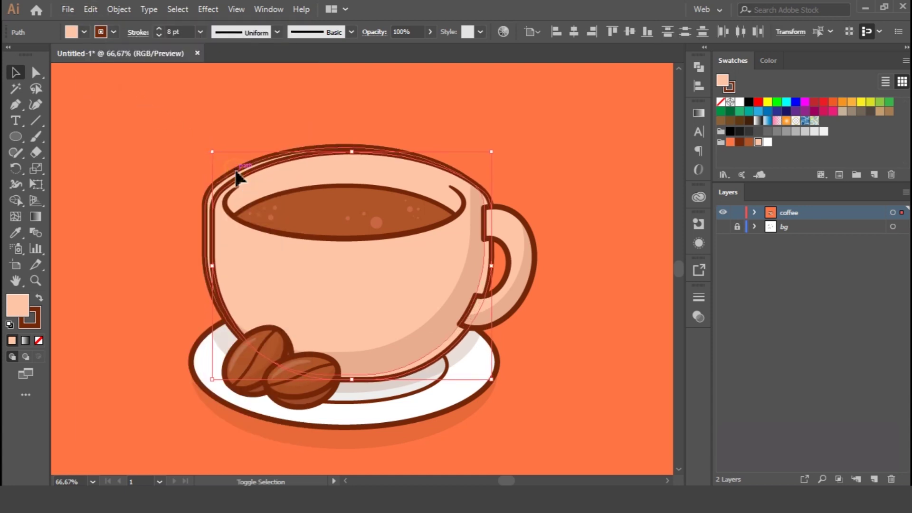
pyautogui.click(697, 67)
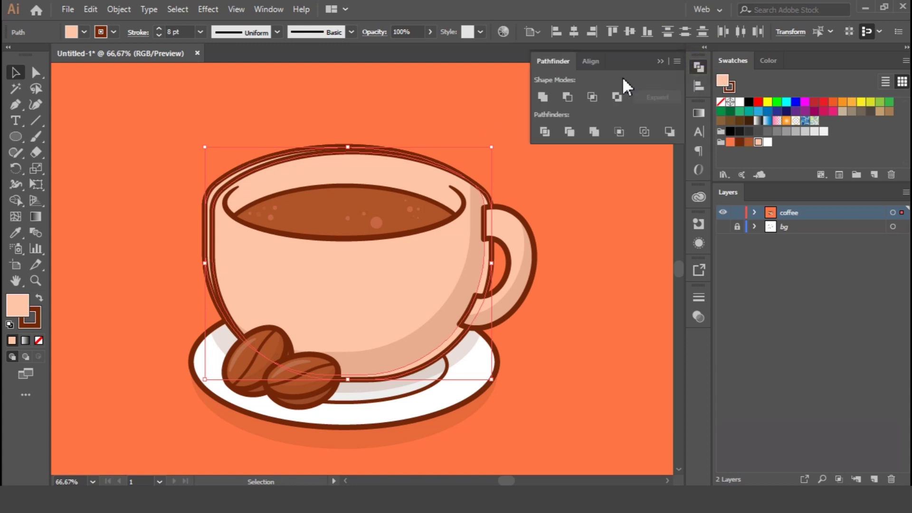
pyautogui.click(566, 97)
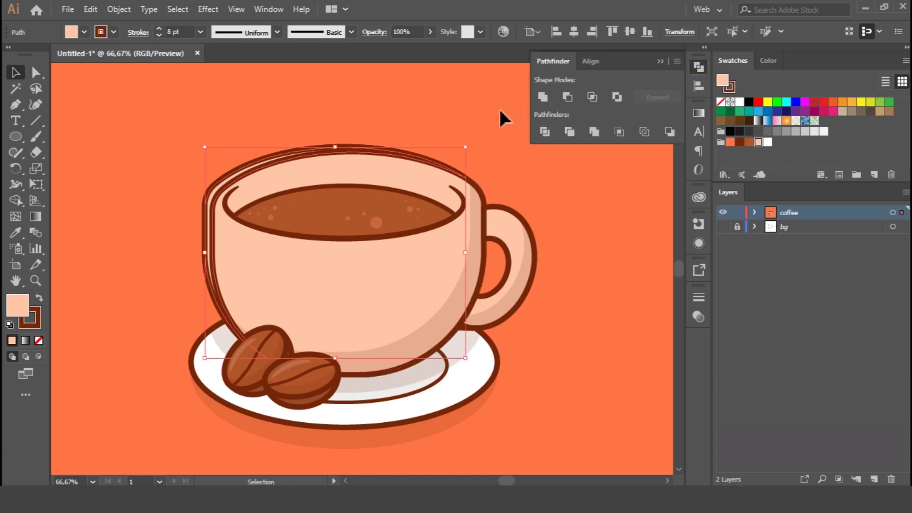
pyautogui.click(698, 66)
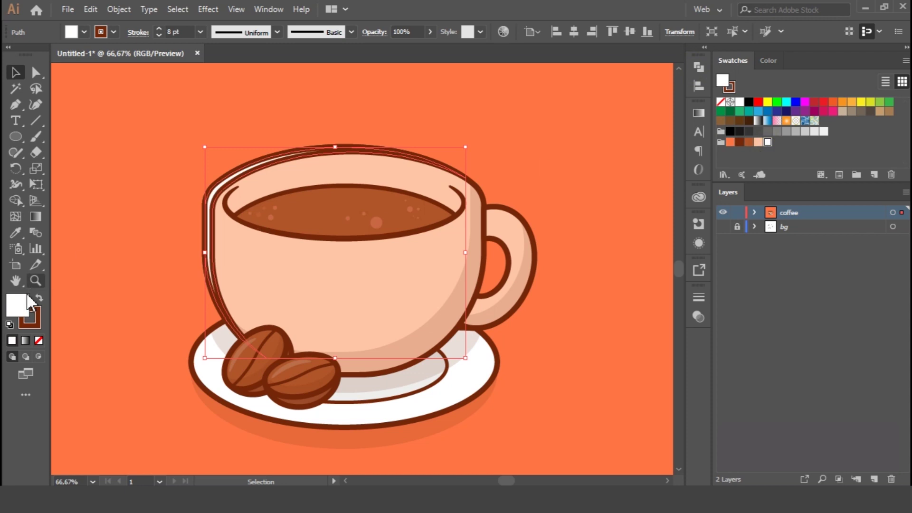
pyautogui.click(32, 318)
pyautogui.click(14, 305)
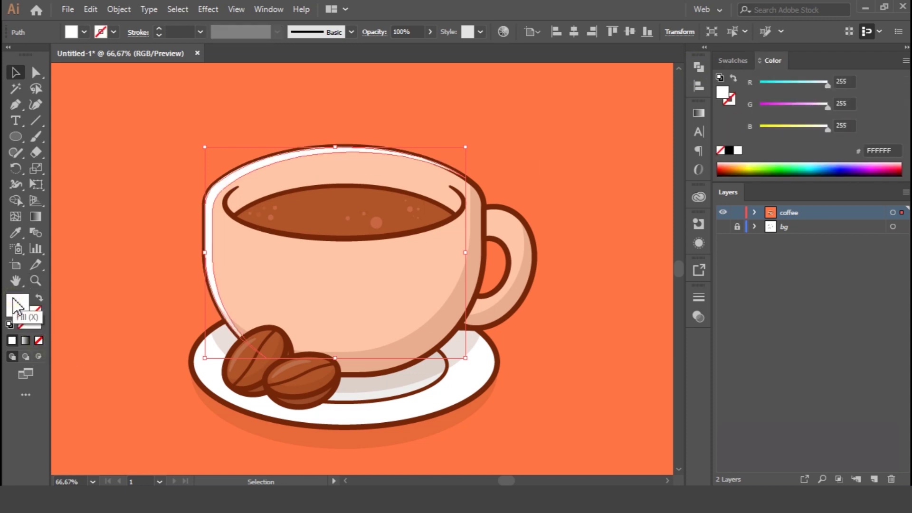
# - Paste a copy of the cup body in front and remove its fill, keeping only the brown outline above the white highlight
pyautogui.click(172, 194)
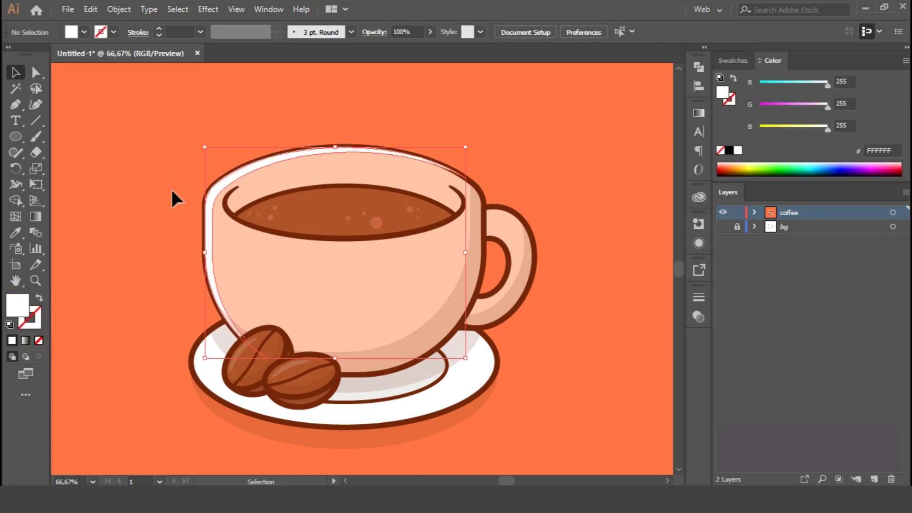
pyautogui.click(393, 177)
pyautogui.click(92, 12)
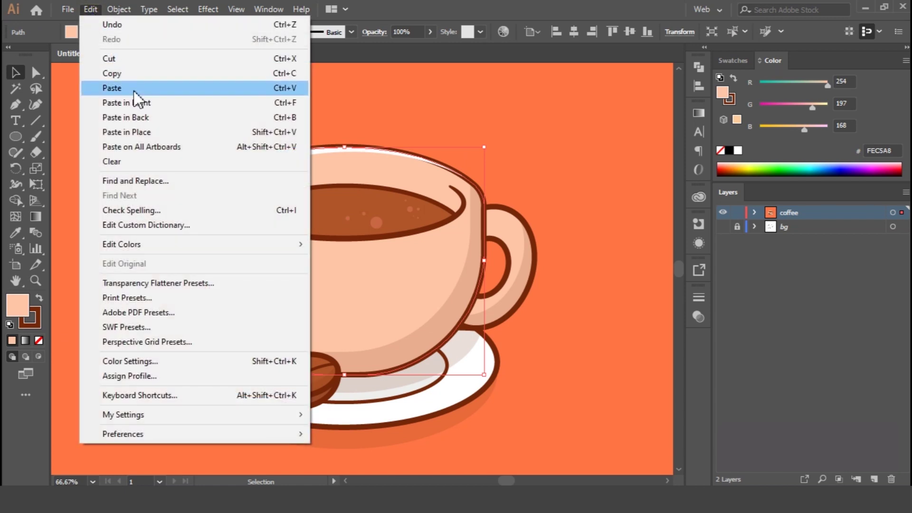
pyautogui.click(127, 73)
pyautogui.click(95, 10)
pyautogui.click(128, 99)
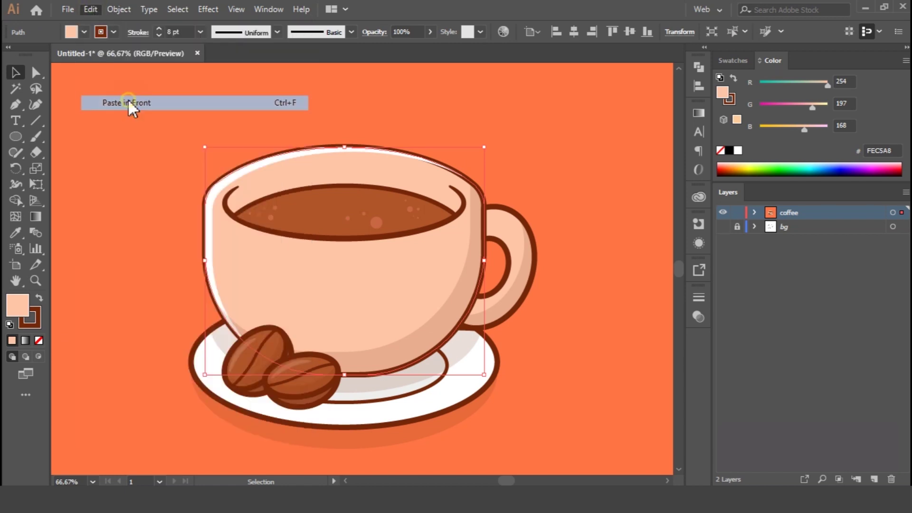
pyautogui.click(39, 340)
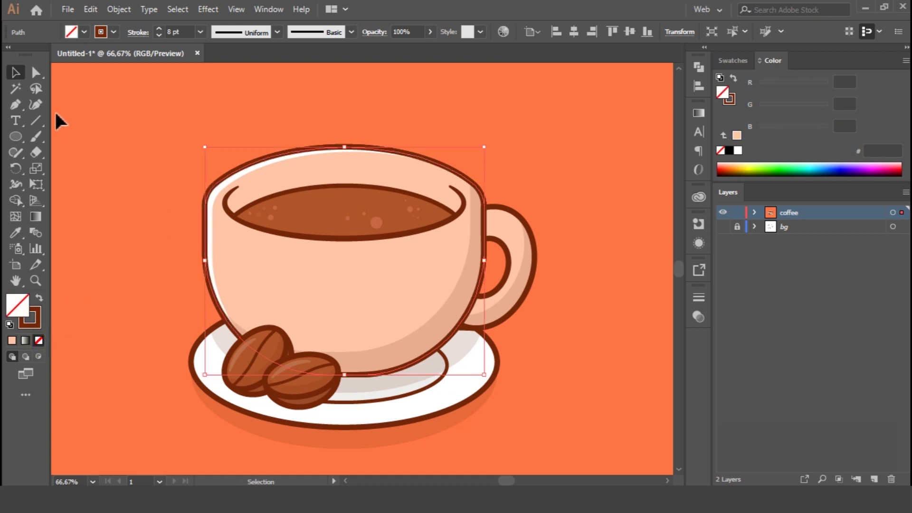
# - Draw a closed Pen outline that arches above the coffee along the cup's inner back wall and loops below the rim
pyautogui.click(20, 107)
pyautogui.click(236, 188)
pyautogui.moveTo(478, 204); pyautogui.dragTo(561, 240)
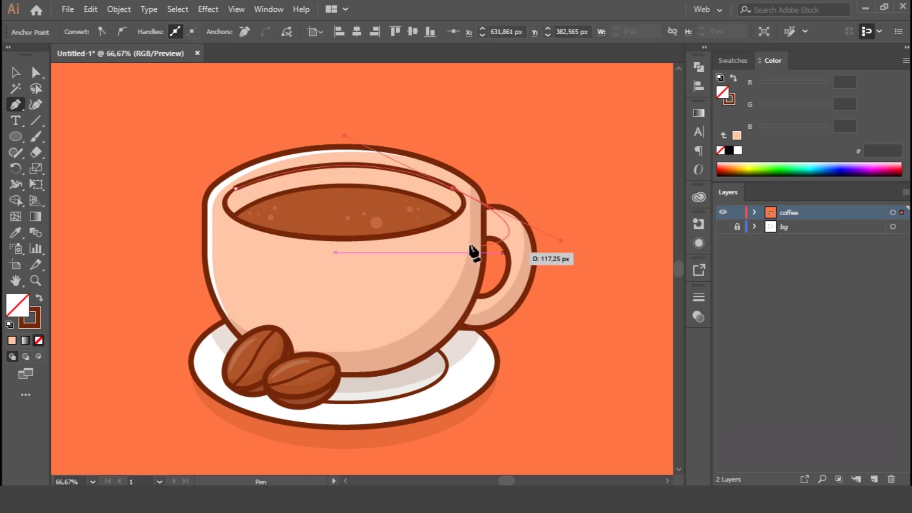
pyautogui.click(454, 190)
pyautogui.moveTo(442, 255); pyautogui.dragTo(411, 281)
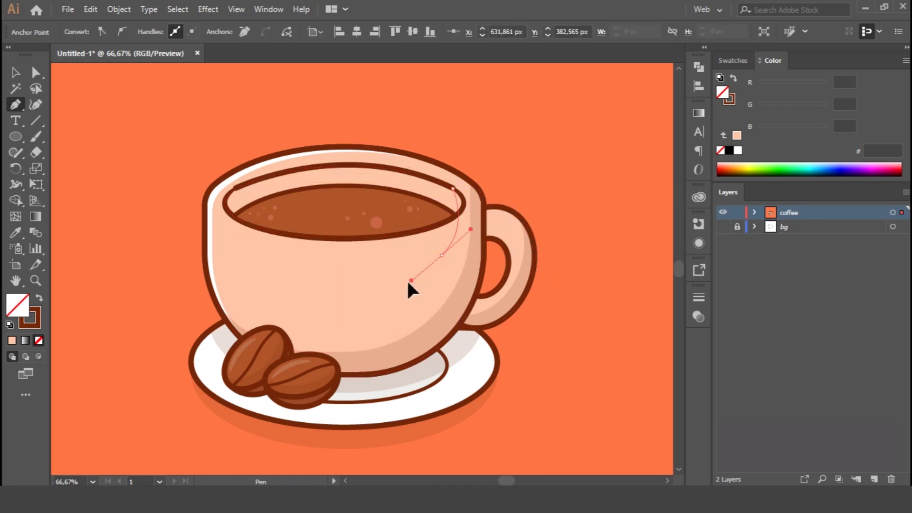
pyautogui.click(230, 262)
pyautogui.click(216, 223)
pyautogui.moveTo(236, 189); pyautogui.dragTo(248, 182)
# - Subtract the part of the drawn outline lying outside the coffee rim with Shape Builder
pyautogui.press('v')
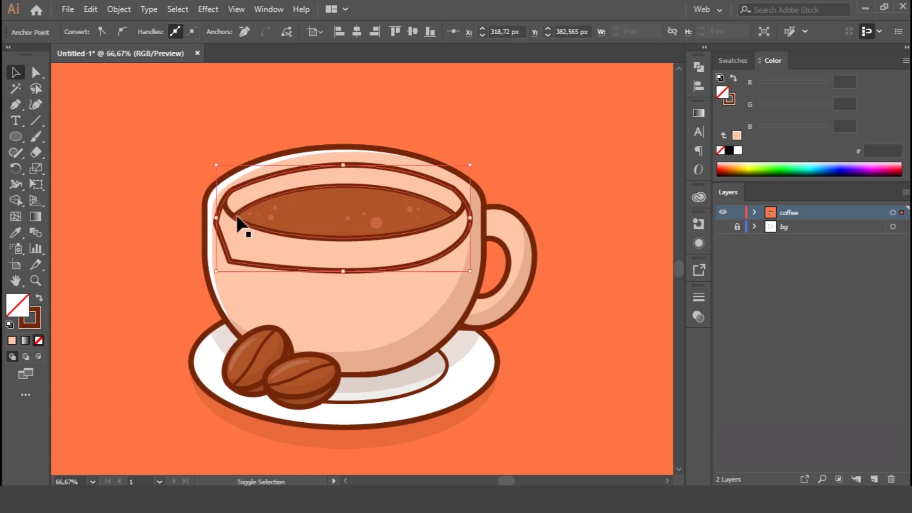
pyautogui.click(17, 201)
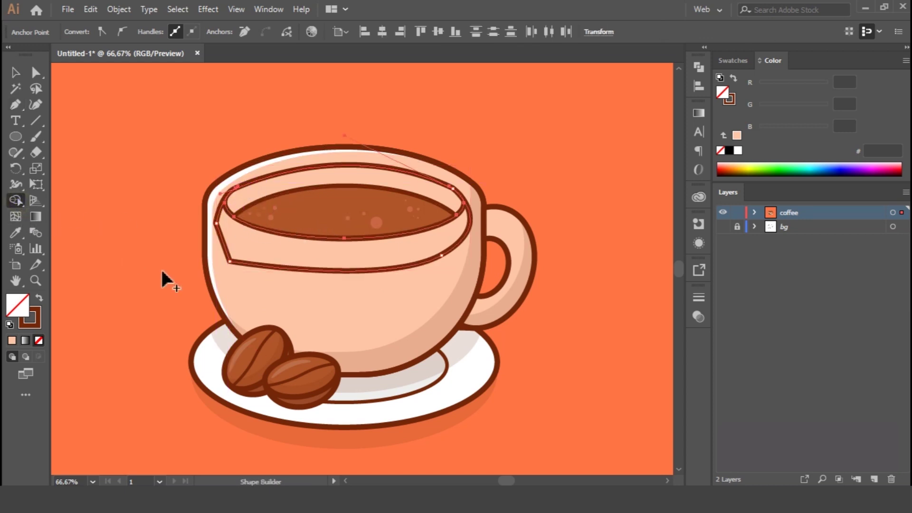
pyautogui.keyDown('alt'); pyautogui.click(260, 268); pyautogui.keyUp('alt')
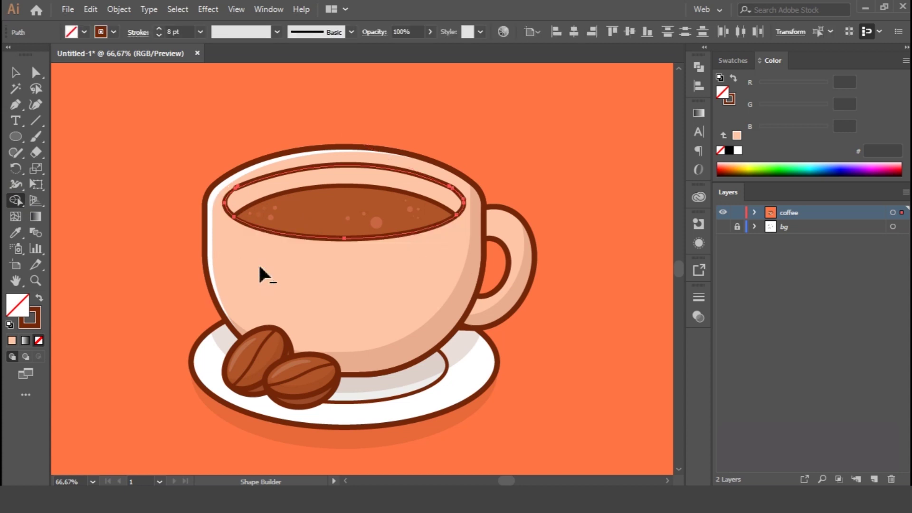
pyautogui.click(15, 73)
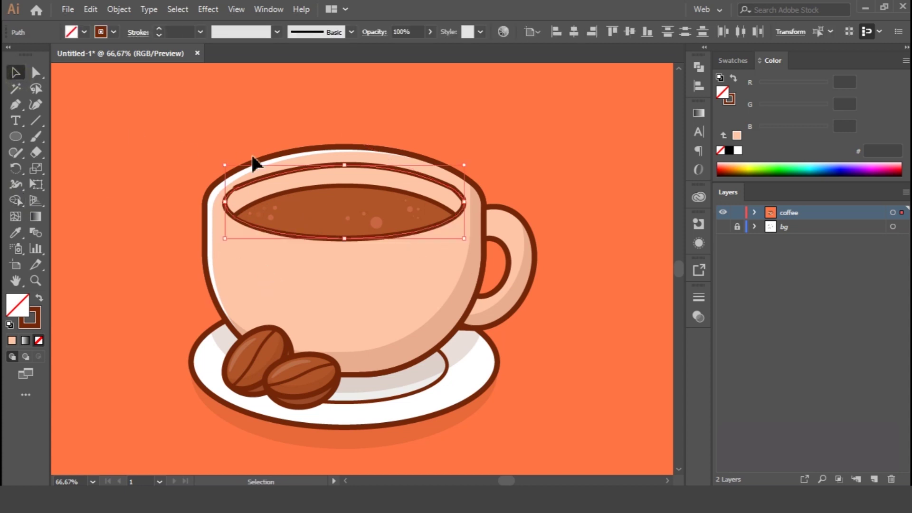
# - Remove the trimmed thick outline above the coffee, leaving the original tapered rim ends
pyautogui.click(389, 132)
pyautogui.hotkey('ctrl', '+')
pyautogui.hotkey('ctrl', '+')
pyautogui.moveTo(574, 160); pyautogui.dragTo(622, 220)
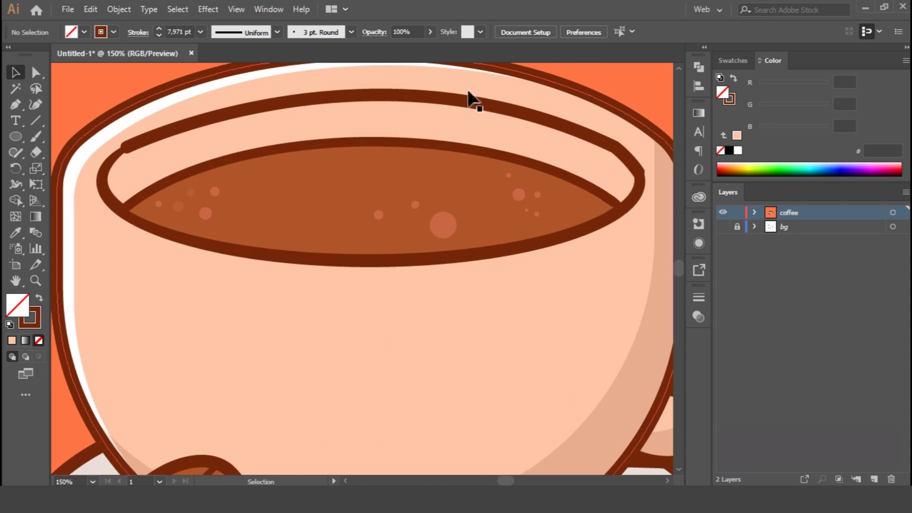
pyautogui.moveTo(439, 97); pyautogui.dragTo(427, 127)
pyautogui.press('Delete')
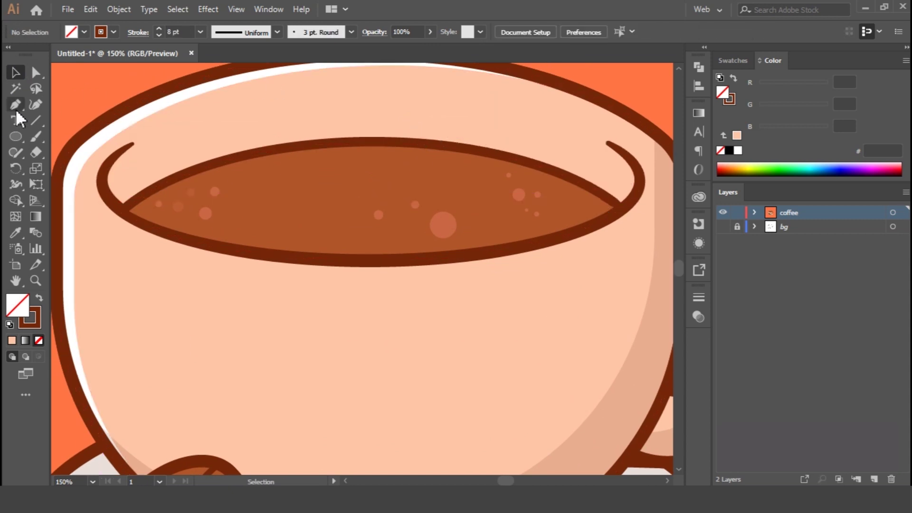
# - Draw a closed Pen shape arching over the coffee between both rim ends, filled dark brown 752608 without stroke
pyautogui.moveTo(313, 163); pyautogui.dragTo(302, 219)
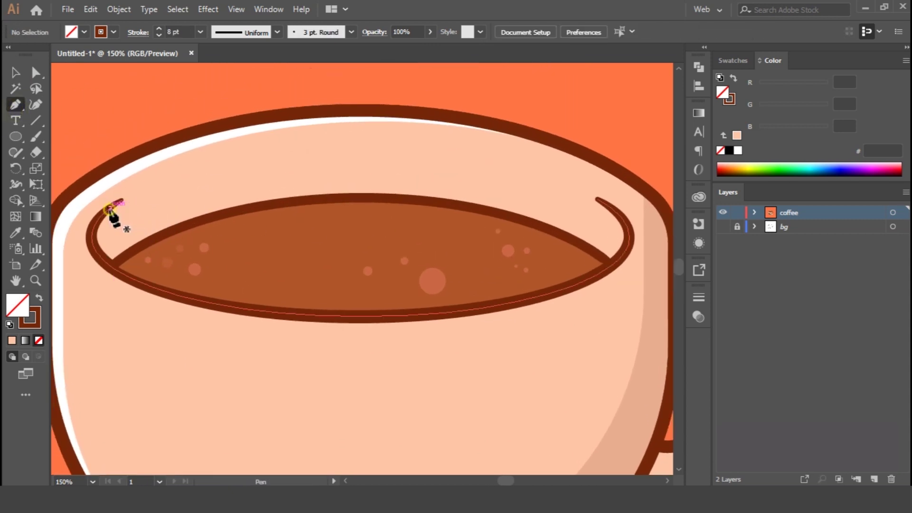
pyautogui.click(109, 207)
pyautogui.moveTo(372, 163); pyautogui.dragTo(555, 170)
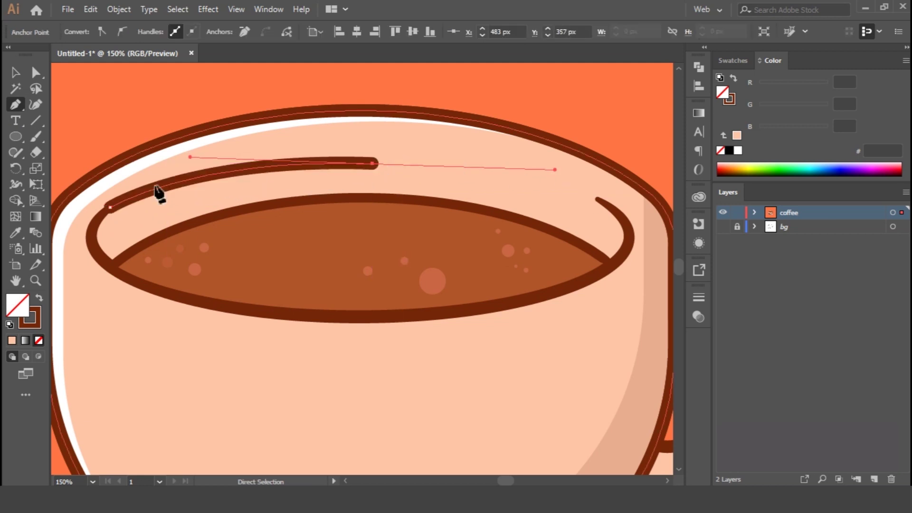
pyautogui.click(38, 297)
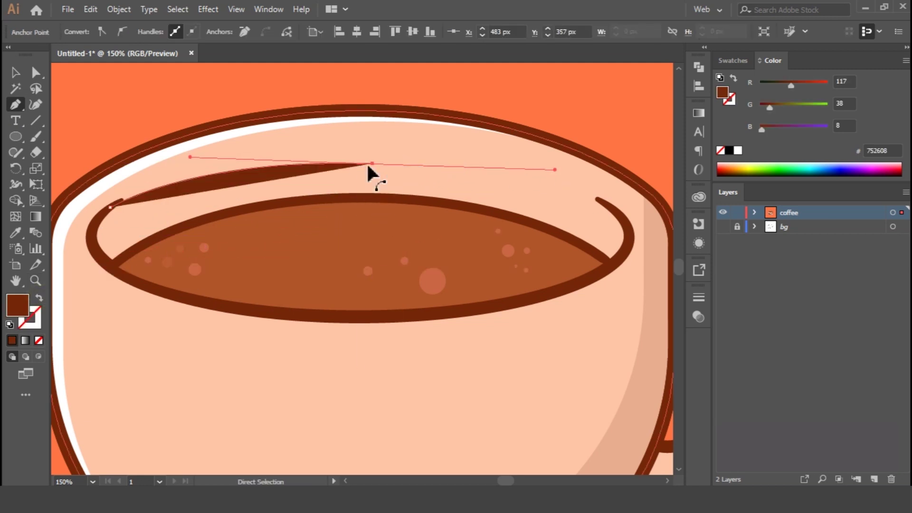
pyautogui.moveTo(612, 209); pyautogui.dragTo(639, 228)
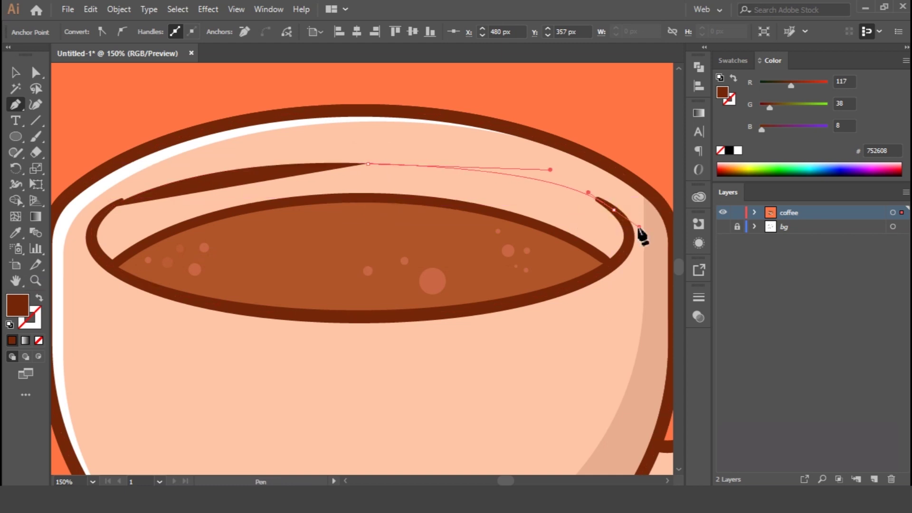
pyautogui.click(611, 265)
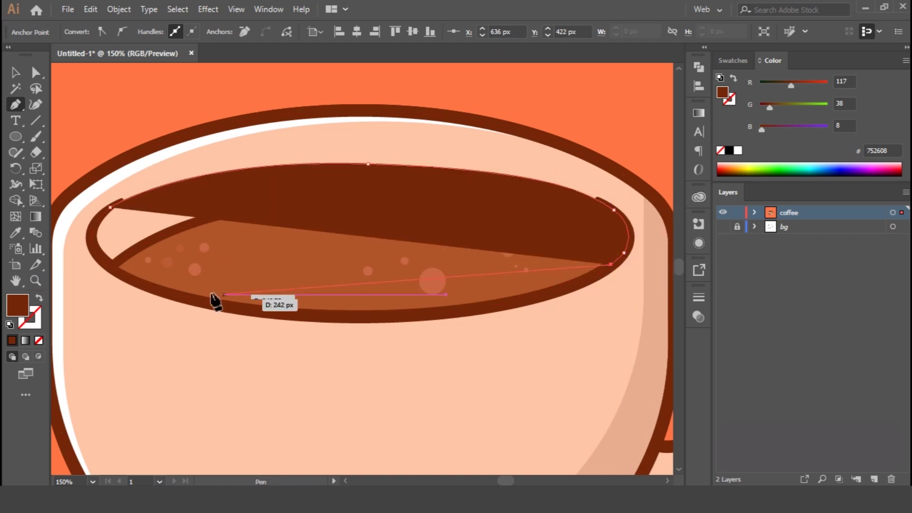
pyautogui.moveTo(150, 281); pyautogui.dragTo(108, 263)
pyautogui.moveTo(110, 207); pyautogui.dragTo(152, 169)
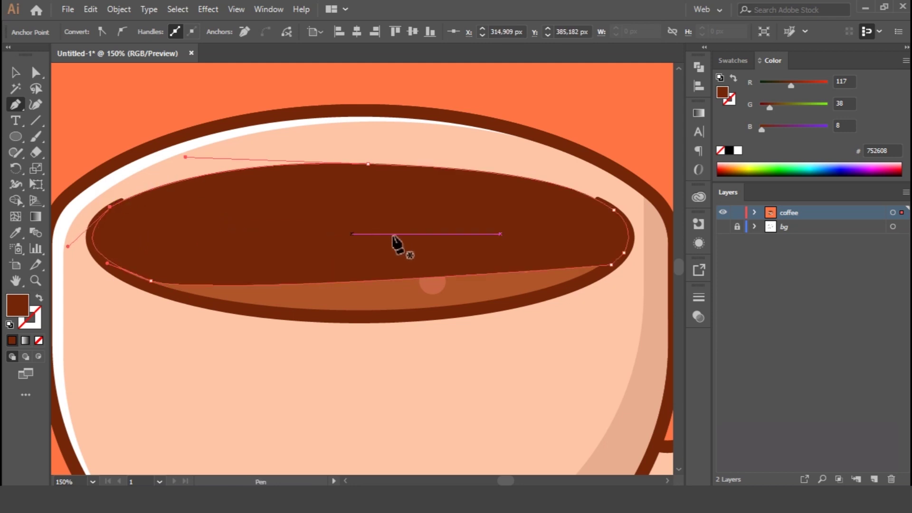
# - Arrange the dark brown inner-wall shape behind the coffee surface and its bubbles
pyautogui.press('v')
pyautogui.rightClick(245, 205)
pyautogui.moveTo(280, 413)
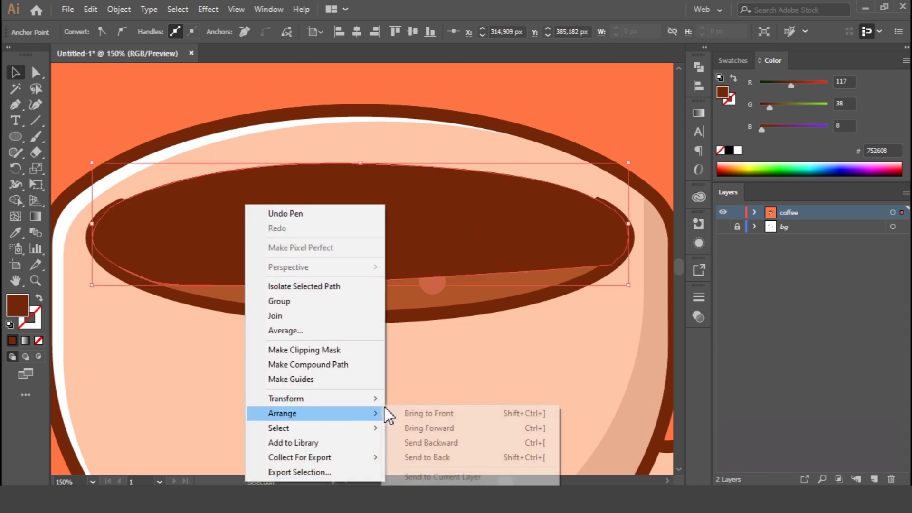
pyautogui.click(456, 457)
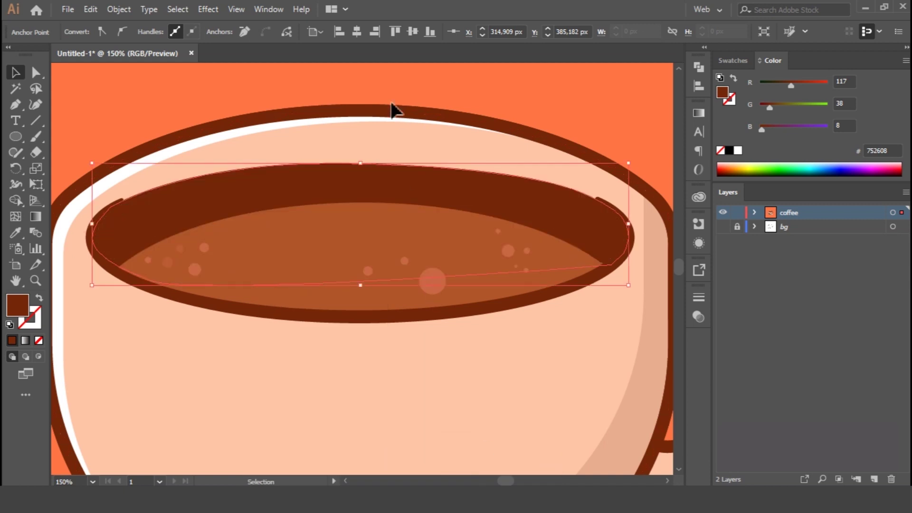
# - Set the inner-wall shape's opacity to 15% and deselect it
pyautogui.click(387, 171)
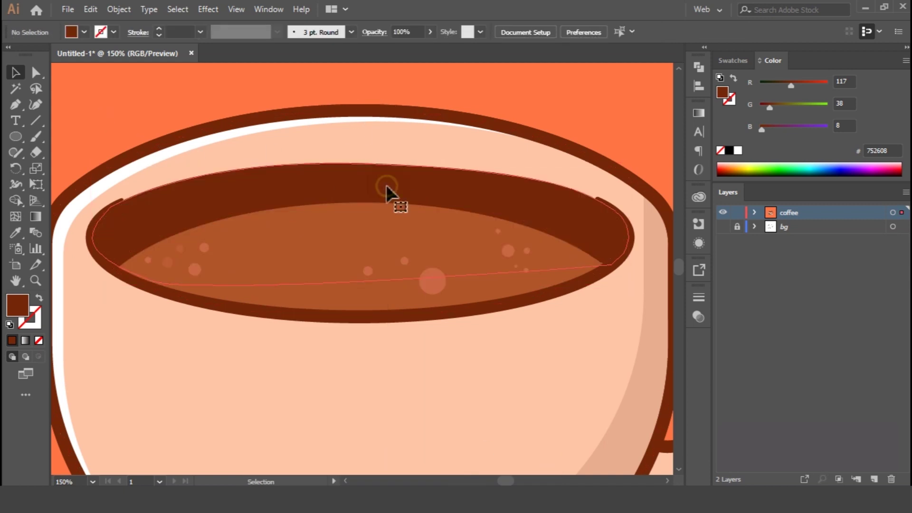
pyautogui.write('15')
pyautogui.press('Return')
pyautogui.click(527, 95)
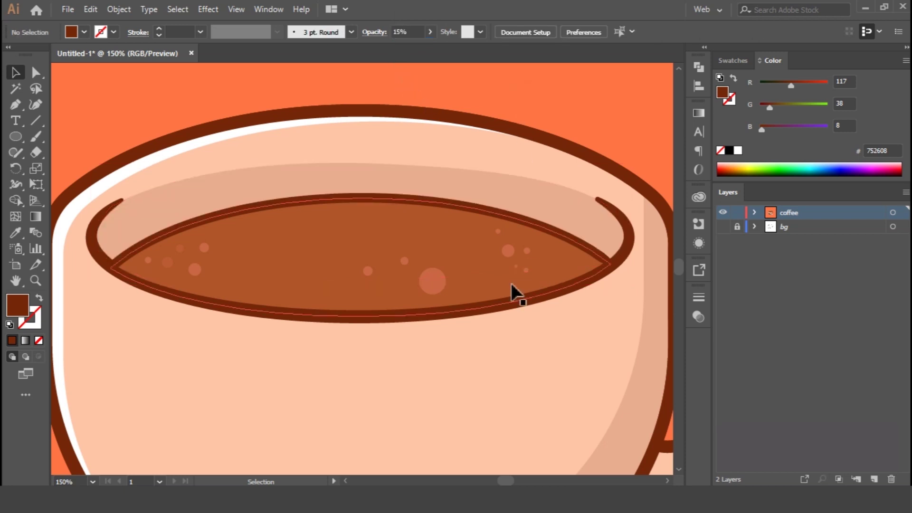
# - Raise the top anchor of the inner-wall shadow slightly and adjust its handle to smooth the arch
pyautogui.click(425, 177)
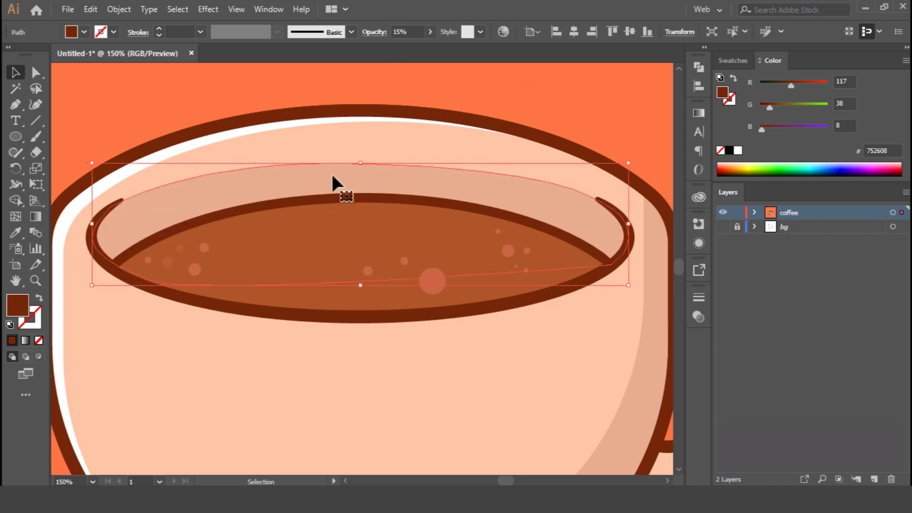
pyautogui.press('p')
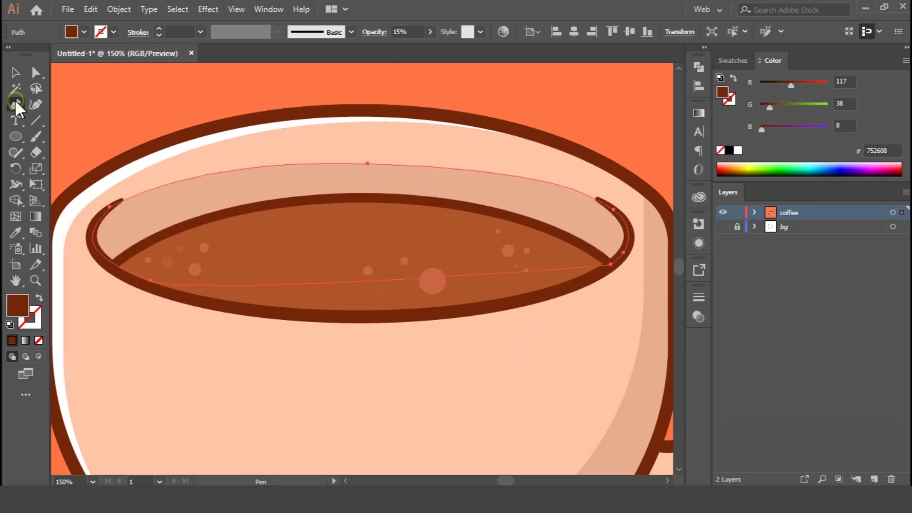
pyautogui.keyDown('ctrl'); pyautogui.click(368, 165); pyautogui.keyUp('ctrl')
pyautogui.moveTo(368, 165); pyautogui.dragTo(372, 161)
pyautogui.moveTo(555, 163)
pyautogui.mouseDown()
pyautogui.moveTo(495, 158)
pyautogui.moveTo(588, 159)
pyautogui.moveTo(558, 165)
pyautogui.mouseUp()
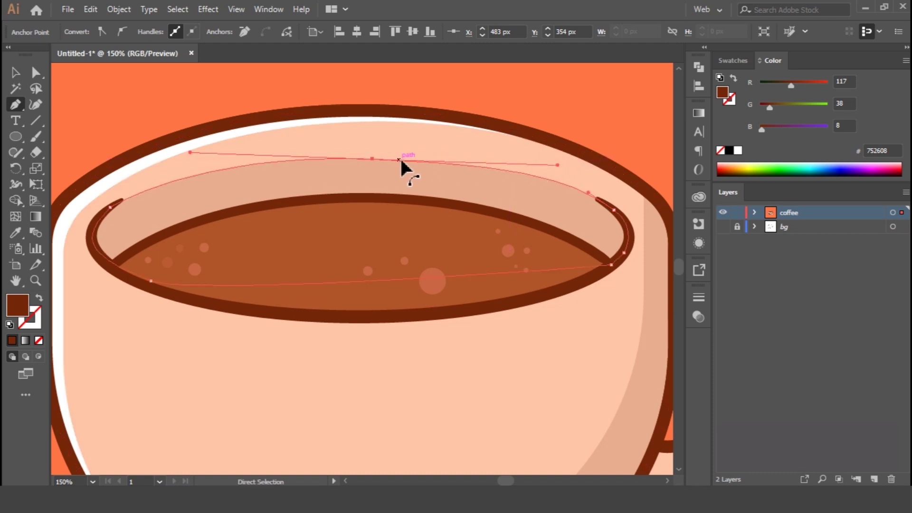
pyautogui.keyDown('ctrl'); pyautogui.click(579, 95); pyautogui.keyUp('ctrl')
# - Delete the shadow running along the cup body's handle side and base
pyautogui.hotkey('ctrl', '-')
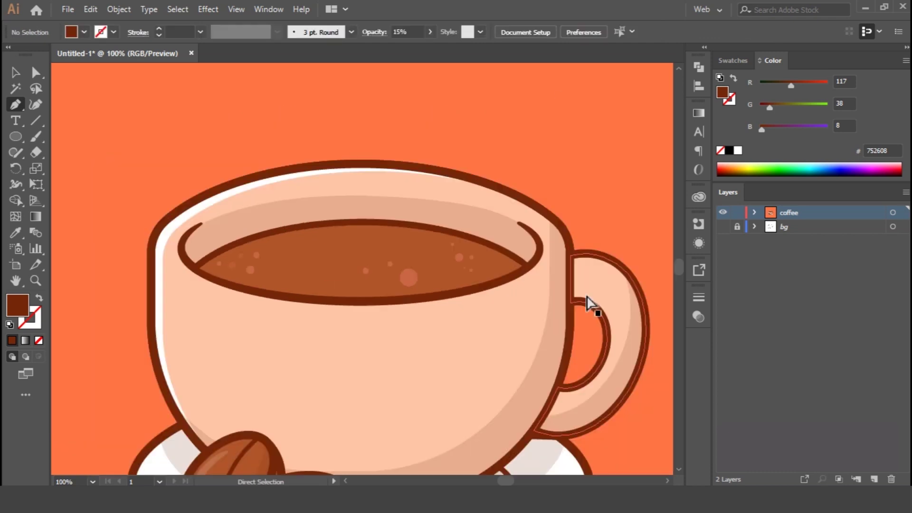
pyautogui.moveTo(601, 298); pyautogui.dragTo(536, 252)
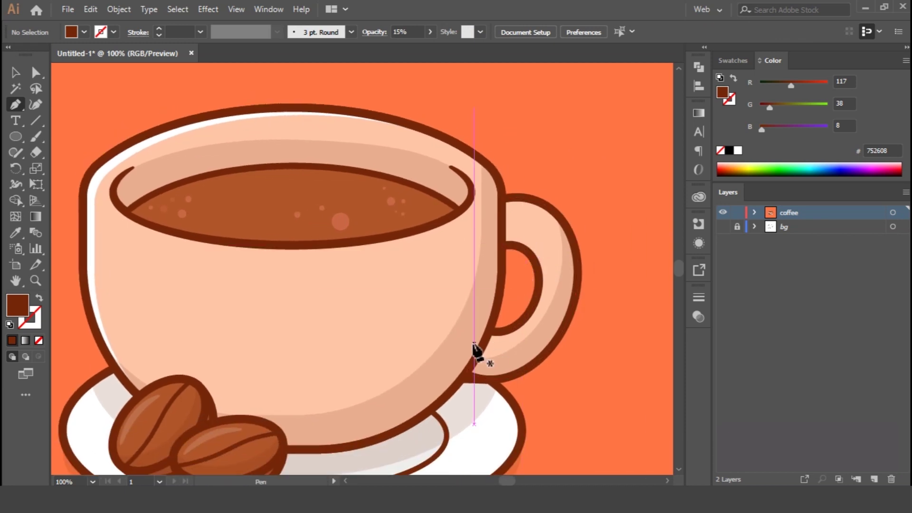
pyautogui.press('v')
pyautogui.moveTo(438, 356); pyautogui.dragTo(432, 301)
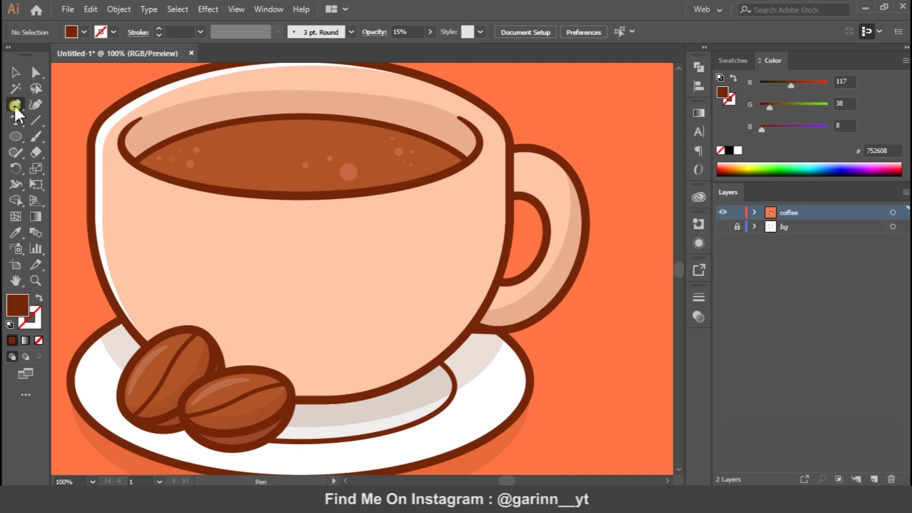
pyautogui.click(490, 166)
pyautogui.click(387, 219)
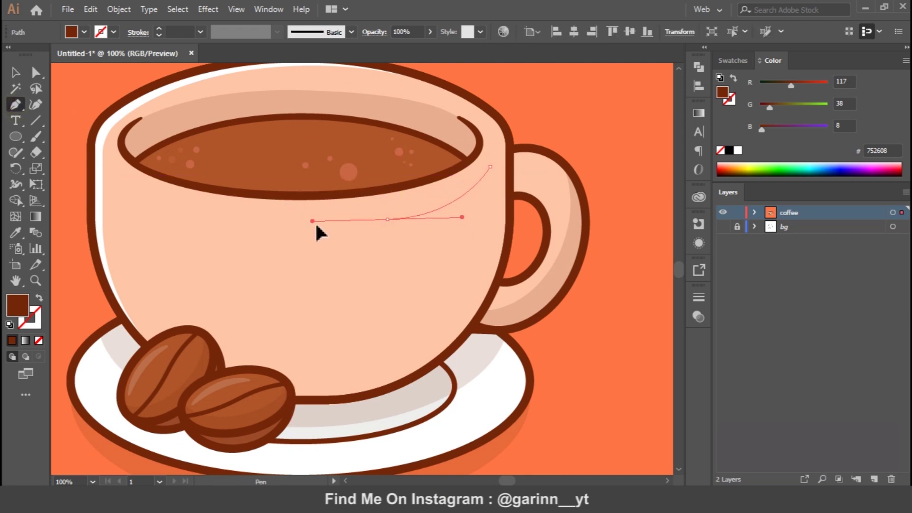
pyautogui.moveTo(311, 220); pyautogui.dragTo(319, 229)
pyautogui.moveTo(386, 221); pyautogui.dragTo(383, 209)
pyautogui.hotkey('ctrl', 'z')
pyautogui.hotkey('ctrl', 'z')
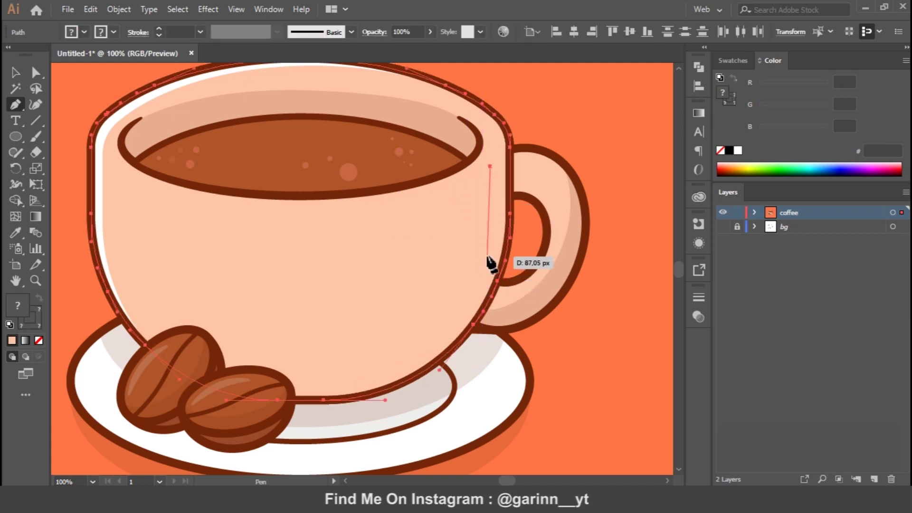
pyautogui.click(489, 239)
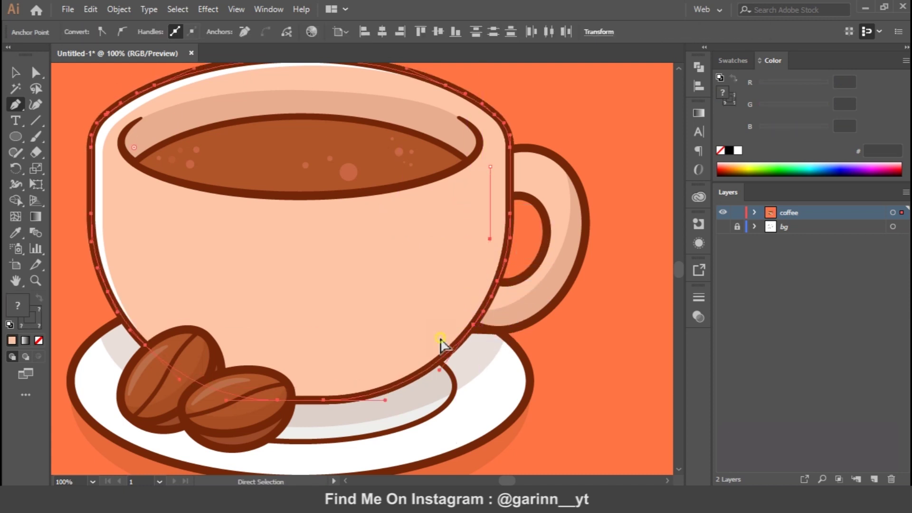
pyautogui.press('Return')
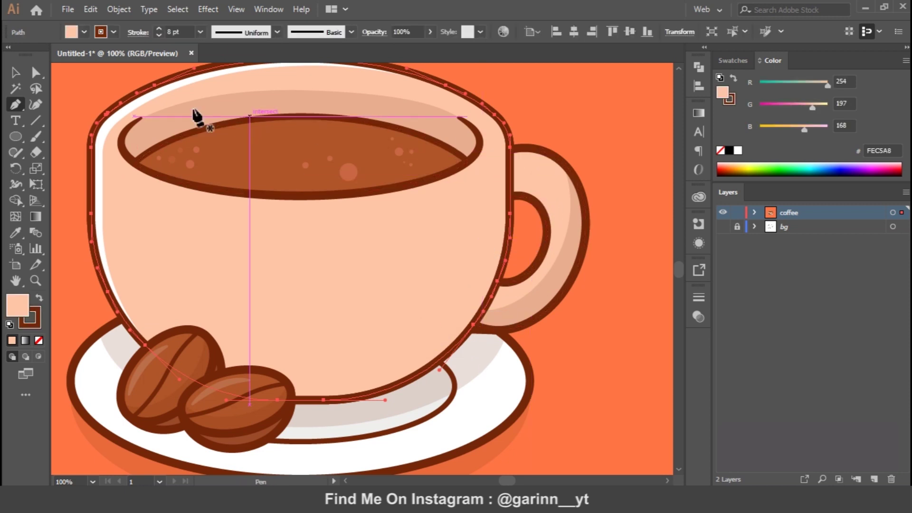
pyautogui.click(17, 75)
pyautogui.click(64, 142)
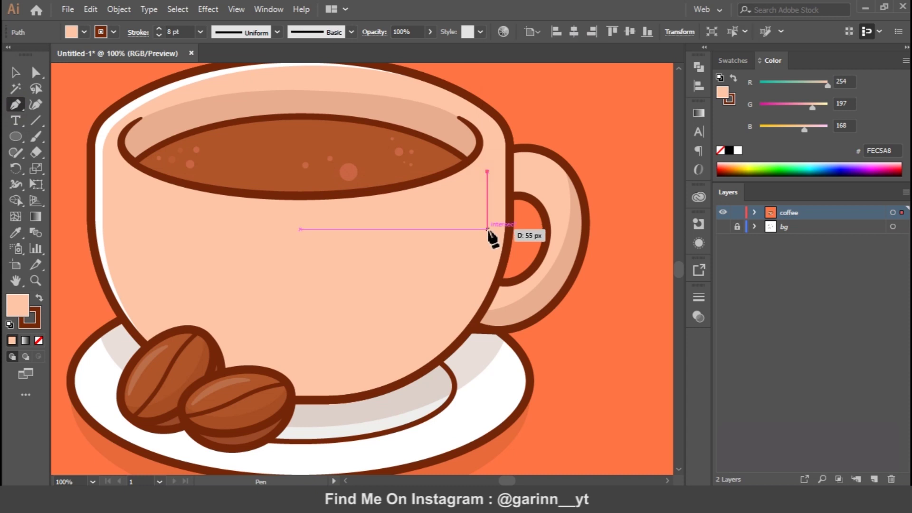
pyautogui.click(15, 72)
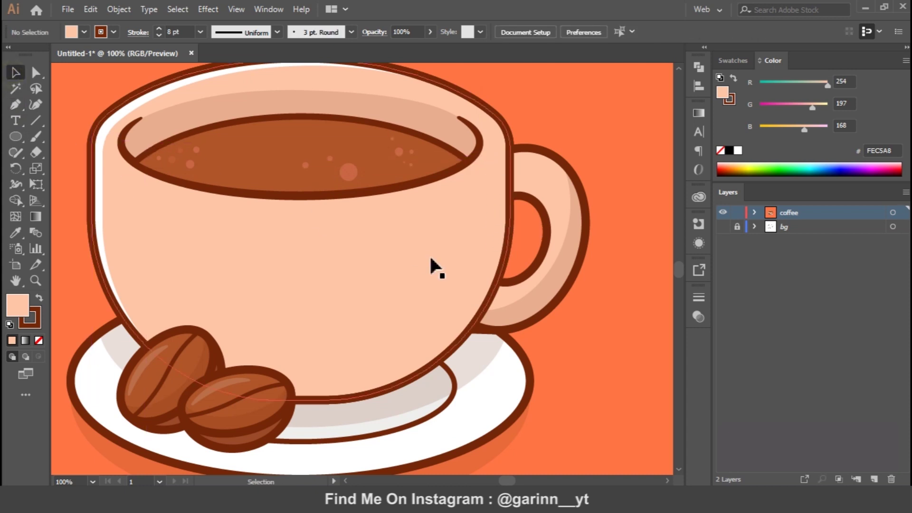
# - Duplicate the cup body outline in front of itself and shift the copy slightly up and away from the handle
pyautogui.click(507, 261)
pyautogui.click(90, 9)
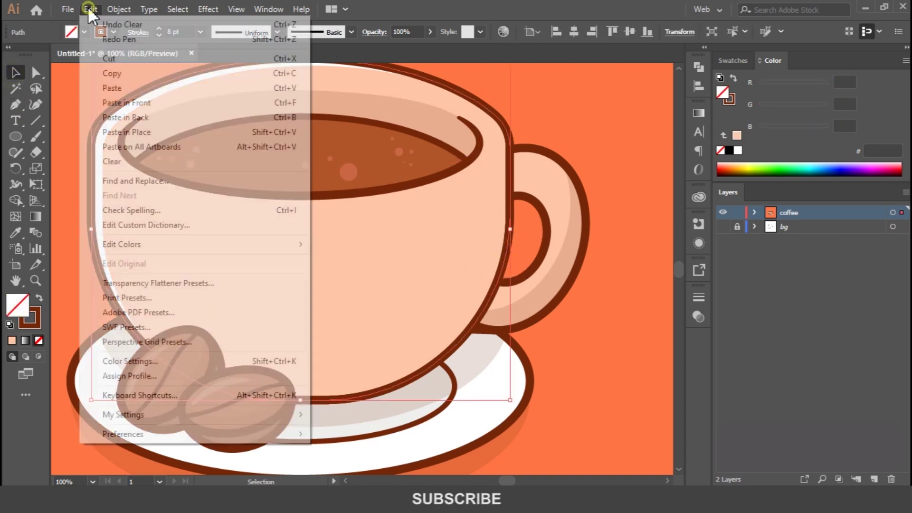
pyautogui.click(123, 76)
pyautogui.click(91, 9)
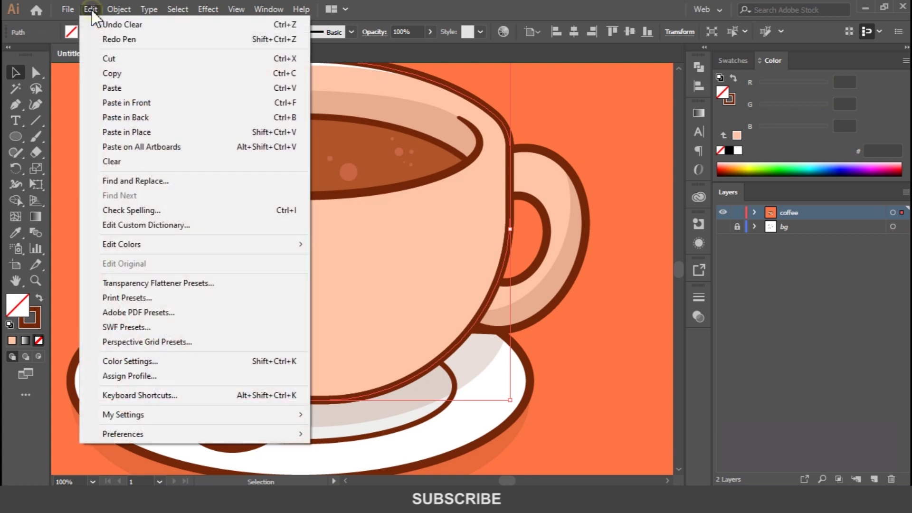
pyautogui.click(126, 103)
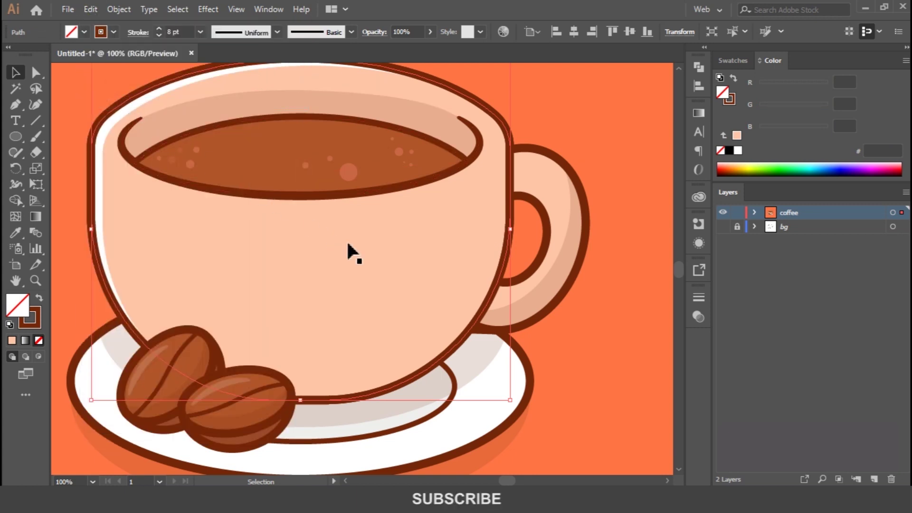
pyautogui.moveTo(494, 280)
pyautogui.mouseDown()
pyautogui.moveTo(492, 271)
pyautogui.moveTo(579, 264)
pyautogui.moveTo(483, 270)
pyautogui.mouseUp()
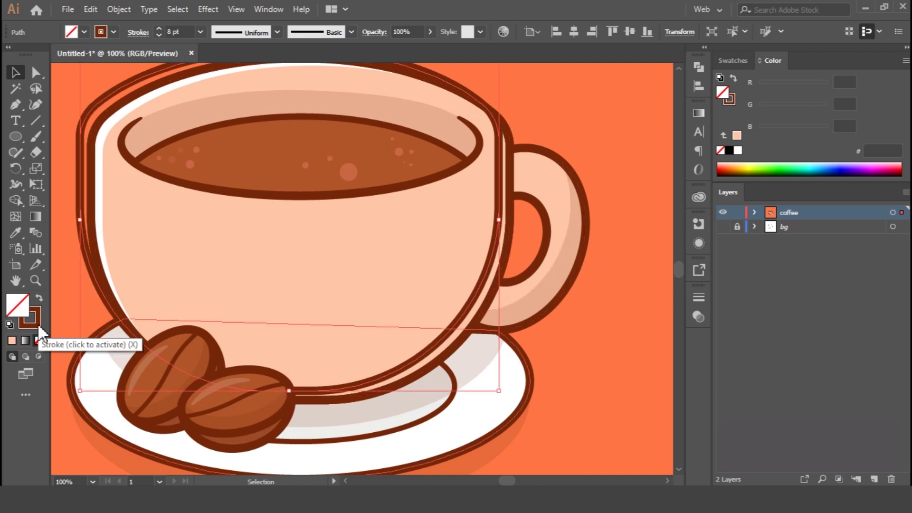
# - Thin the duplicated outline's stroke to 1 pt and add an anchor point near the top of its handle side
pyautogui.click(39, 299)
pyautogui.click(39, 299)
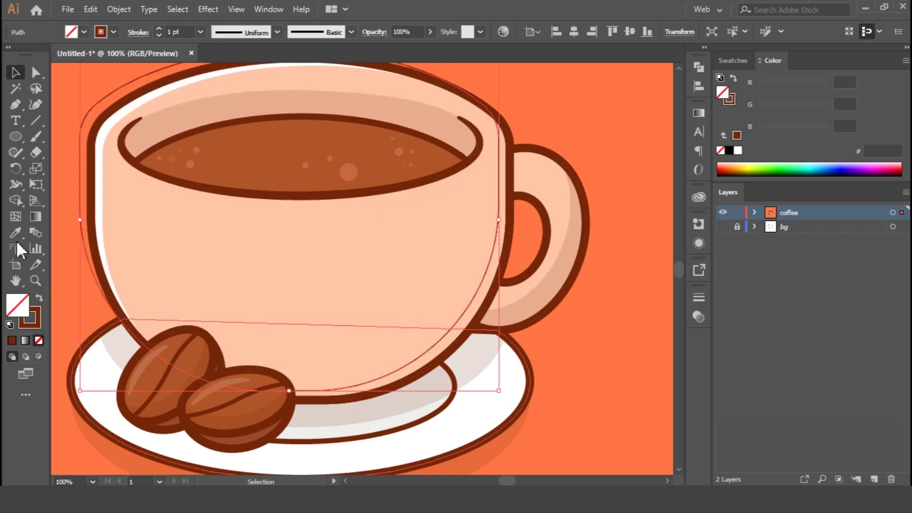
pyautogui.click(16, 105)
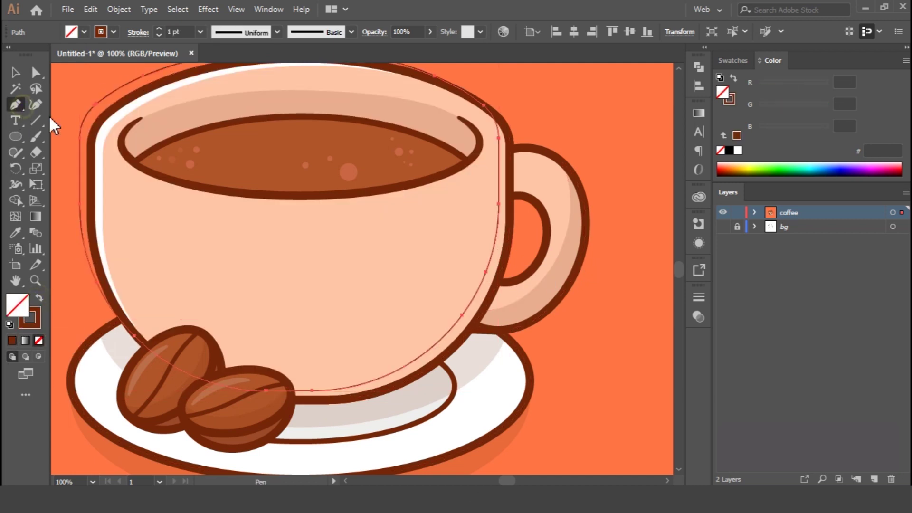
pyautogui.click(499, 153)
pyautogui.press('v')
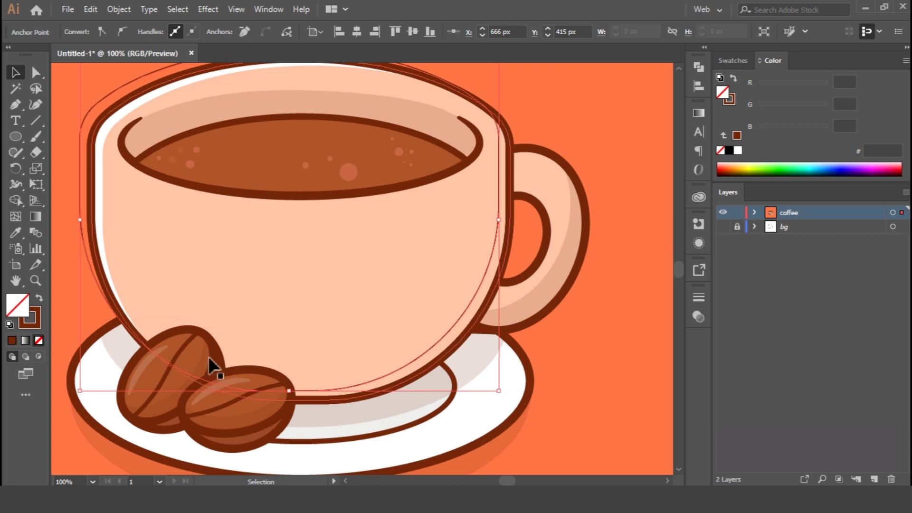
# - Delete the duplicated outline's upper and middle segments on the side opposite the handle
pyautogui.click(35, 72)
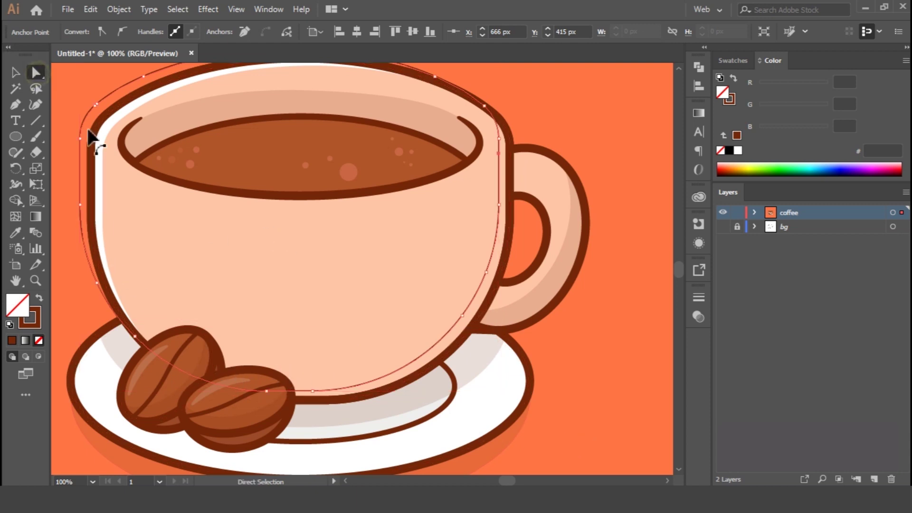
pyautogui.moveTo(266, 320); pyautogui.dragTo(312, 360)
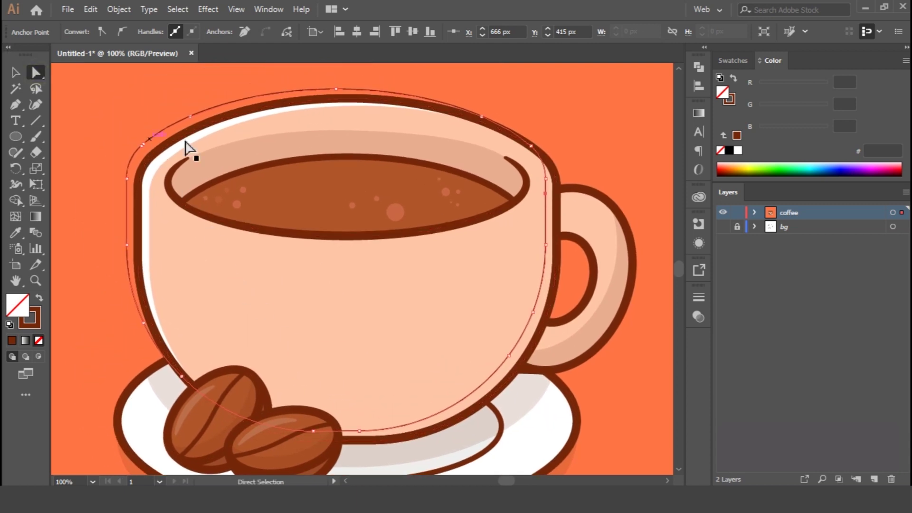
pyautogui.click(206, 126)
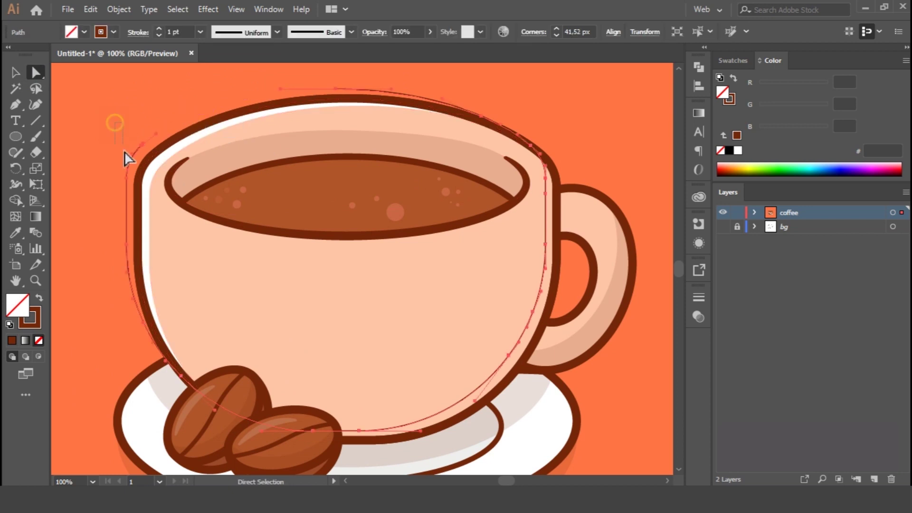
pyautogui.press('Delete')
pyautogui.moveTo(125, 278); pyautogui.dragTo(134, 295)
pyautogui.press('Delete')
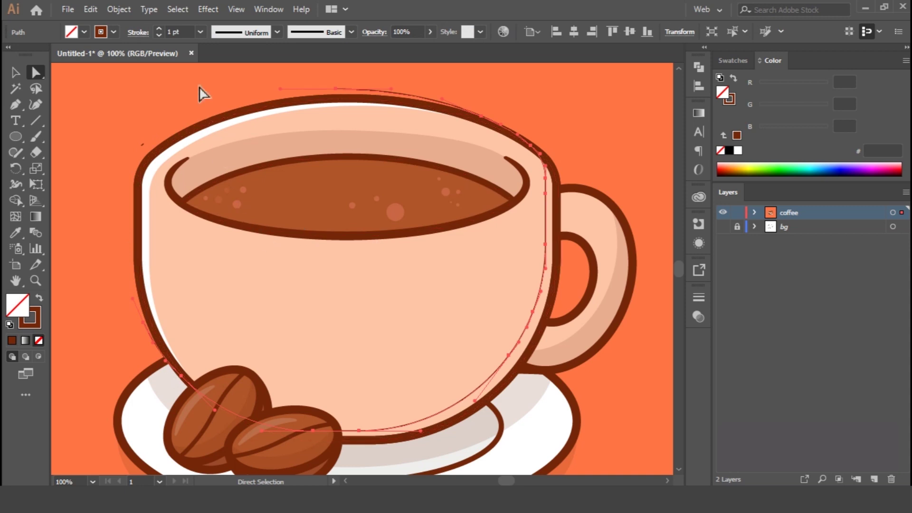
# - Set the duplicated outline's stroke weight to 6 pt
pyautogui.click(158, 29)
pyautogui.click(159, 28)
pyautogui.click(159, 29)
pyautogui.click(159, 29)
pyautogui.click(158, 28)
# - Delete the duplicated outline's lower segments that run behind the coffee beans to the cup's base
pyautogui.click(144, 323)
pyautogui.press('Delete')
pyautogui.click(181, 376)
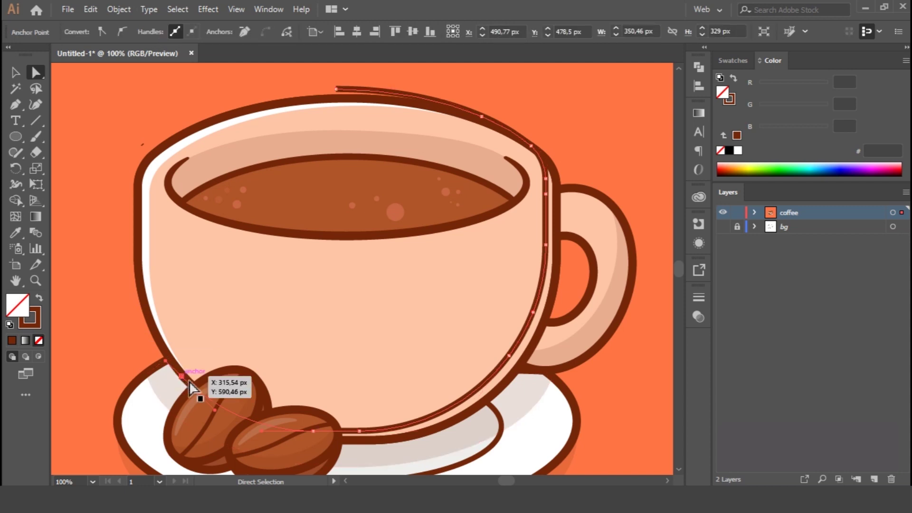
pyautogui.press('Delete')
pyautogui.click(312, 432)
pyautogui.press('Delete')
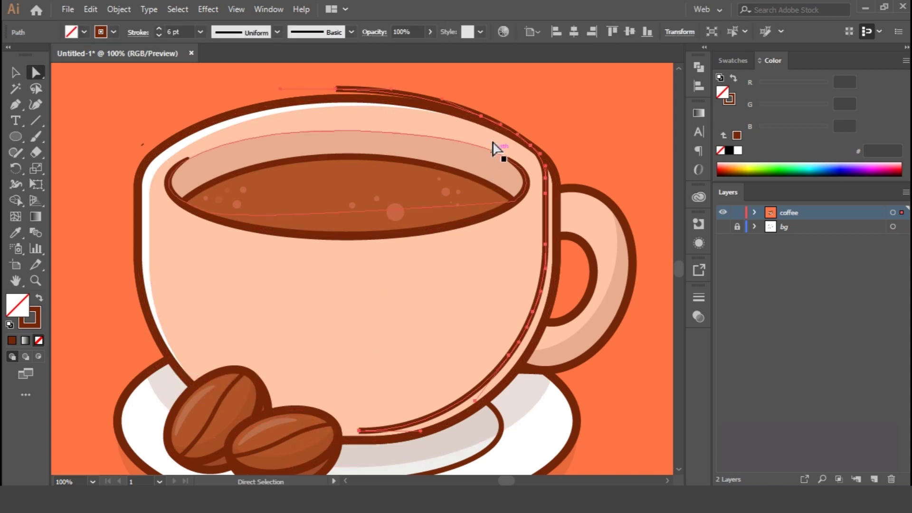
# - Delete the duplicated outline's remaining rim segments, keeping only the curve from below the rim to the base on the handle side
pyautogui.click(334, 86)
pyautogui.press('Delete')
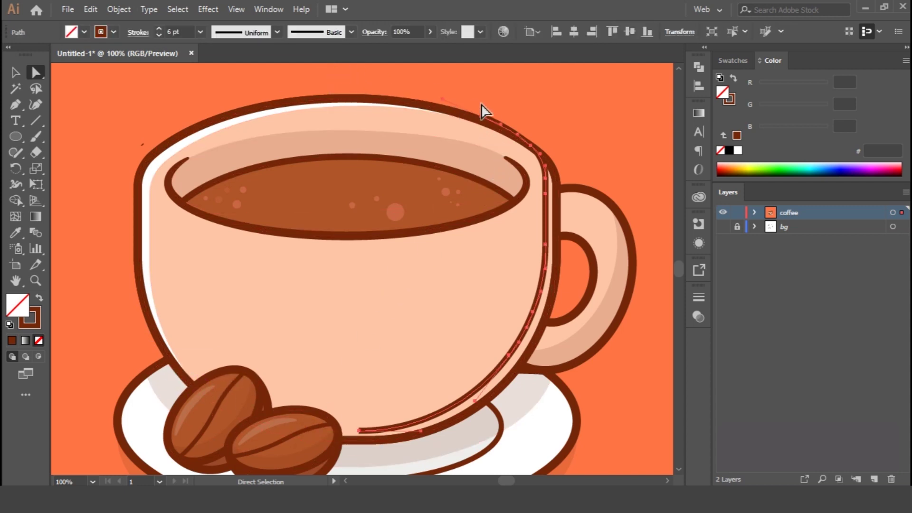
pyautogui.click(475, 102)
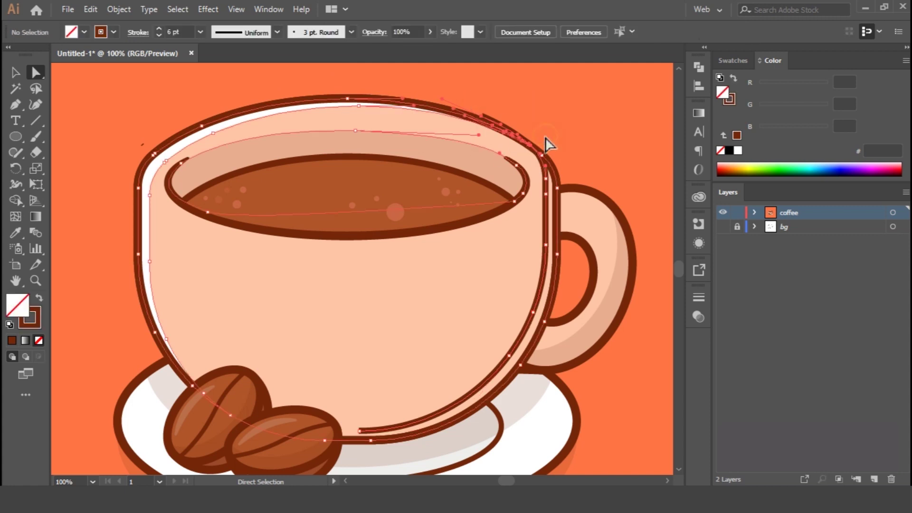
pyautogui.click(548, 170)
pyautogui.press('Delete')
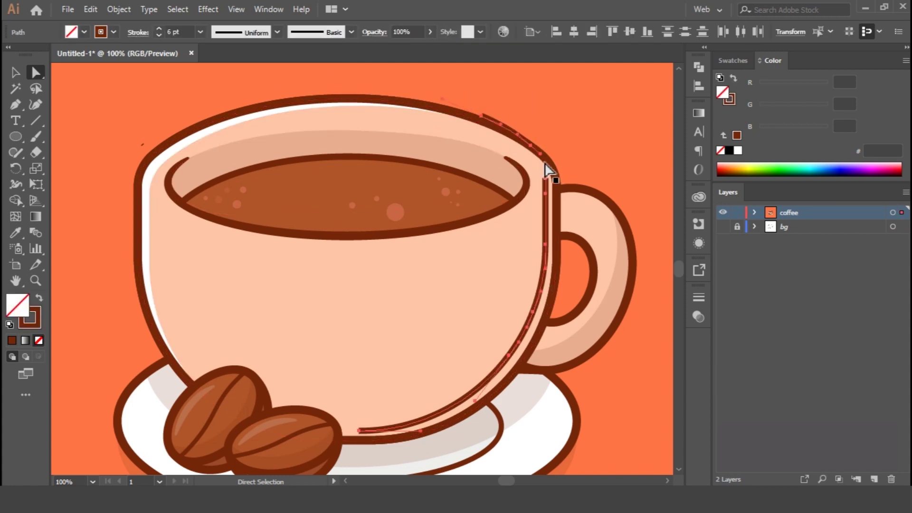
pyautogui.click(530, 146)
pyautogui.press('Delete')
pyautogui.click(481, 116)
pyautogui.press('Delete')
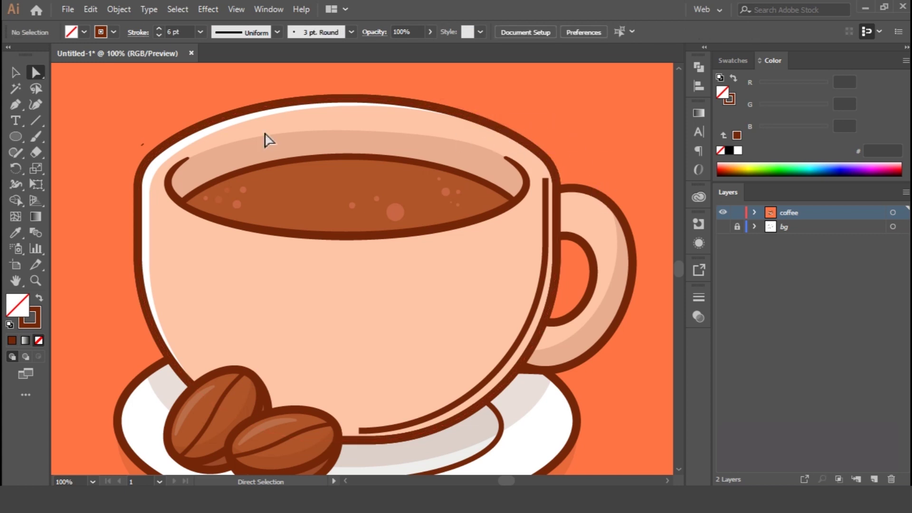
# - Convert the remaining curve to a dark brown fill and close it with a curved inner edge drawn with the Pen tool
pyautogui.click(15, 103)
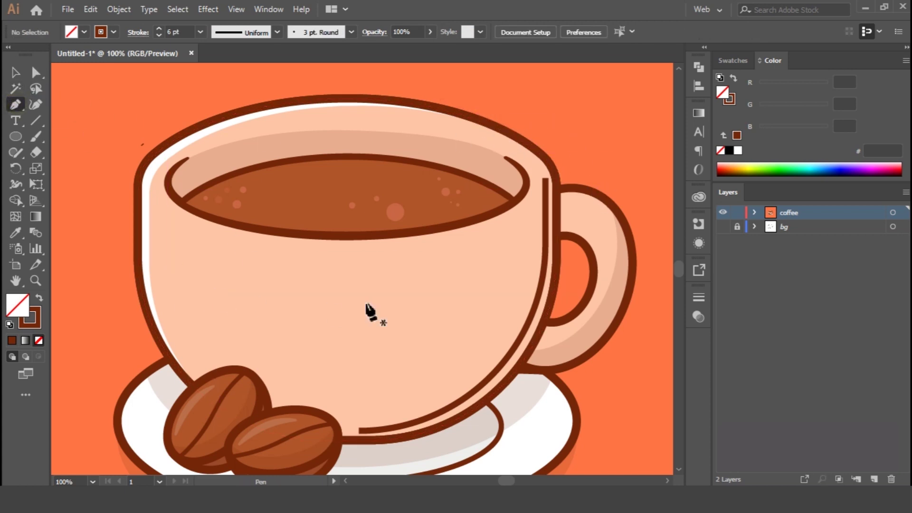
pyautogui.keyDown('ctrl'); pyautogui.click(539, 292); pyautogui.keyUp('ctrl')
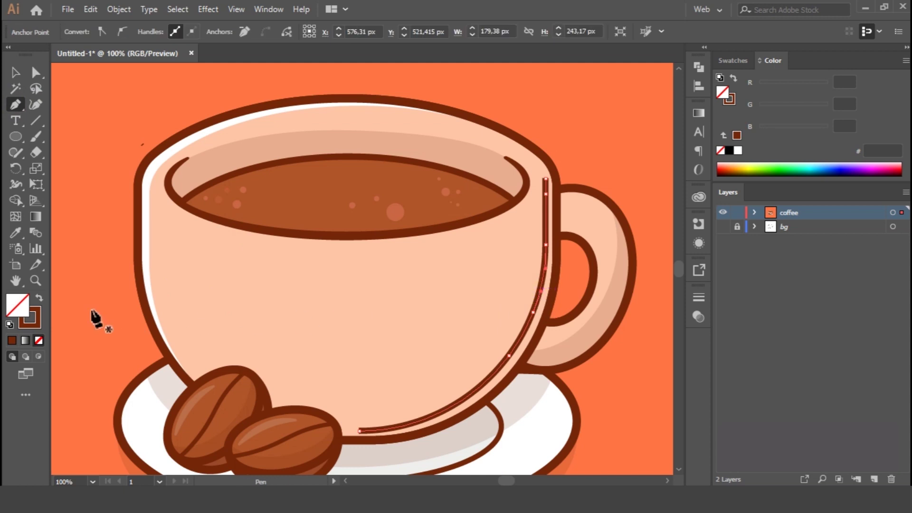
pyautogui.click(38, 302)
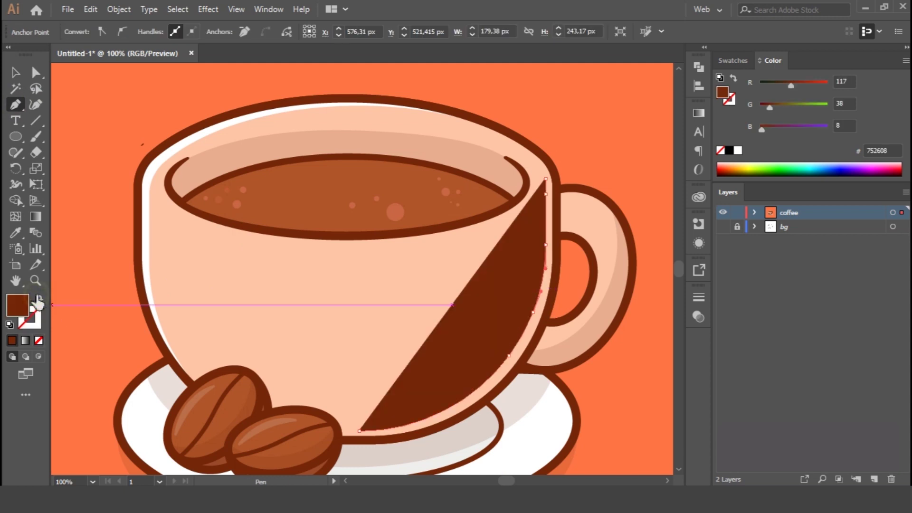
pyautogui.click(545, 179)
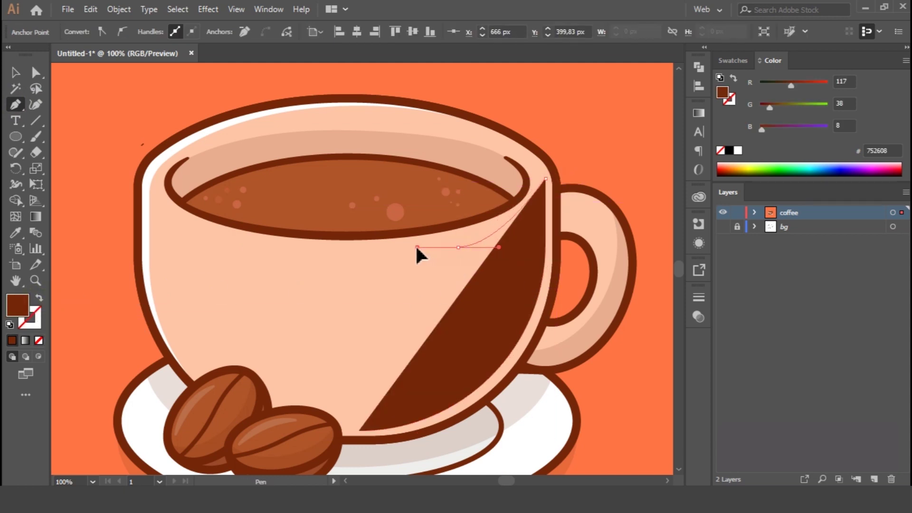
pyautogui.moveTo(371, 271); pyautogui.dragTo(370, 271)
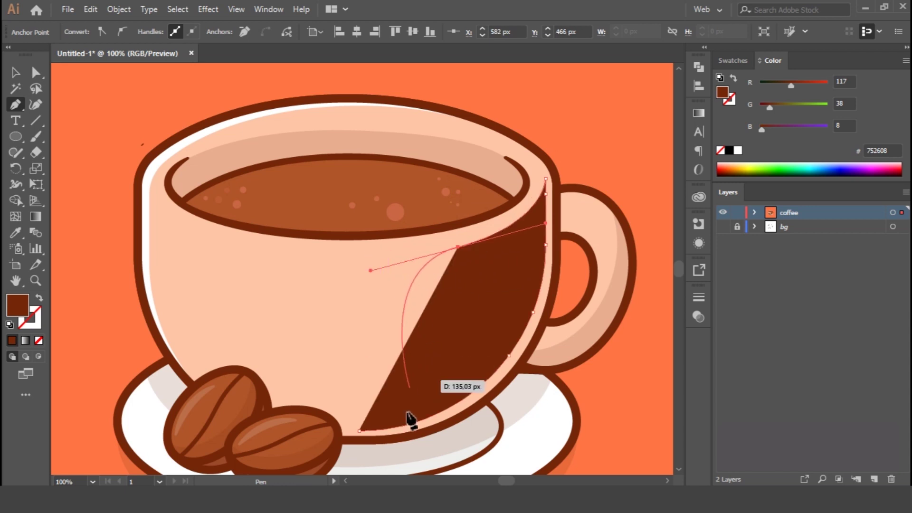
pyautogui.keyDown('alt'); pyautogui.click(458, 246); pyautogui.keyUp('alt')
pyautogui.click(362, 430)
# - Smooth the shadow's inner edge by adjusting its base handle and move its upper corner to about X 590 px, Y 456 px
pyautogui.scroll(-3, 276, 470)
pyautogui.moveTo(247, 475); pyautogui.dragTo(242, 307)
pyautogui.moveTo(446, 323); pyautogui.dragTo(432, 478)
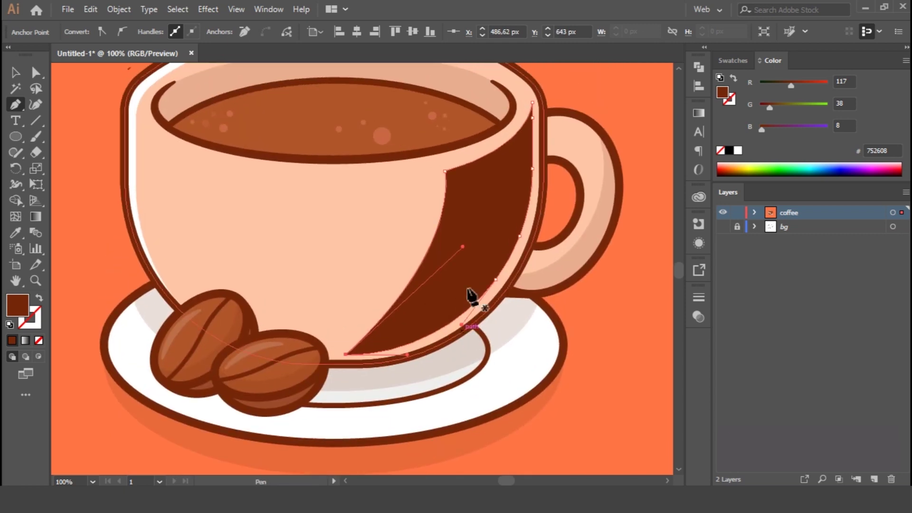
pyautogui.moveTo(462, 247); pyautogui.dragTo(458, 279)
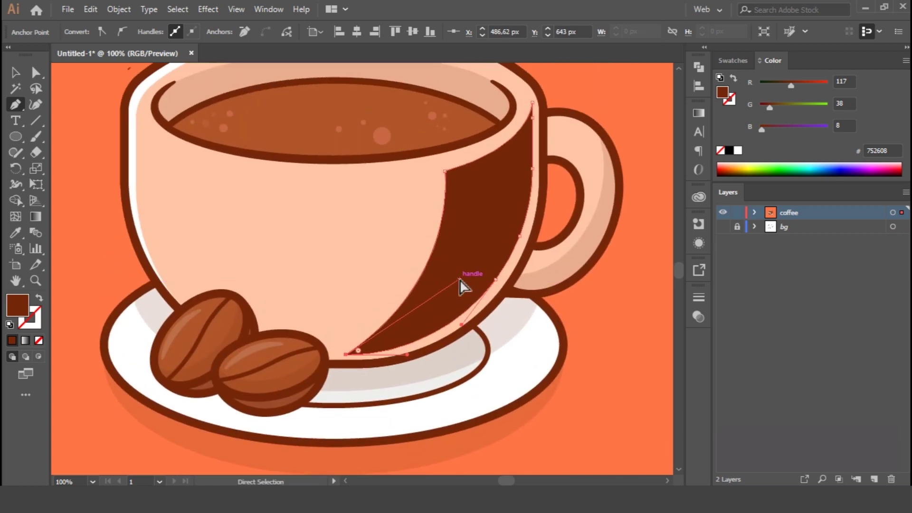
pyautogui.moveTo(551, 204); pyautogui.dragTo(480, 321)
pyautogui.keyDown('ctrl'); pyautogui.click(374, 289); pyautogui.keyUp('ctrl')
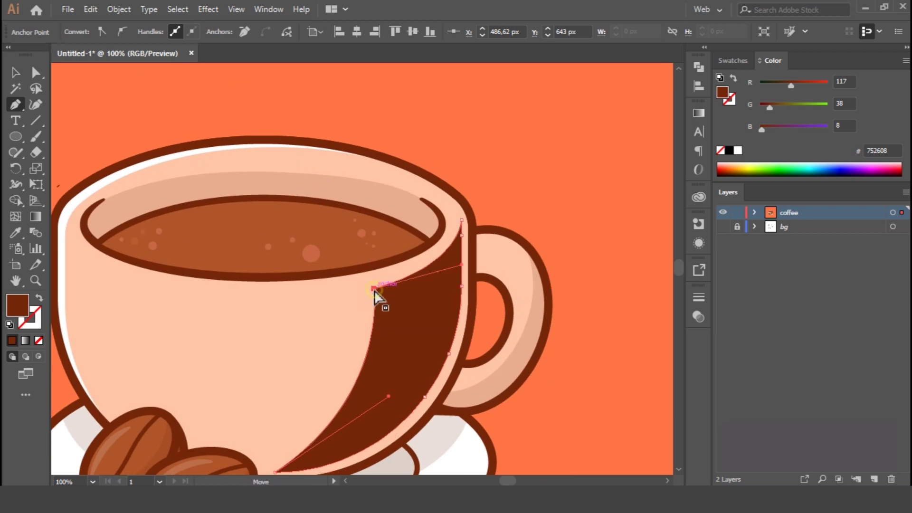
pyautogui.moveTo(374, 289); pyautogui.dragTo(384, 280)
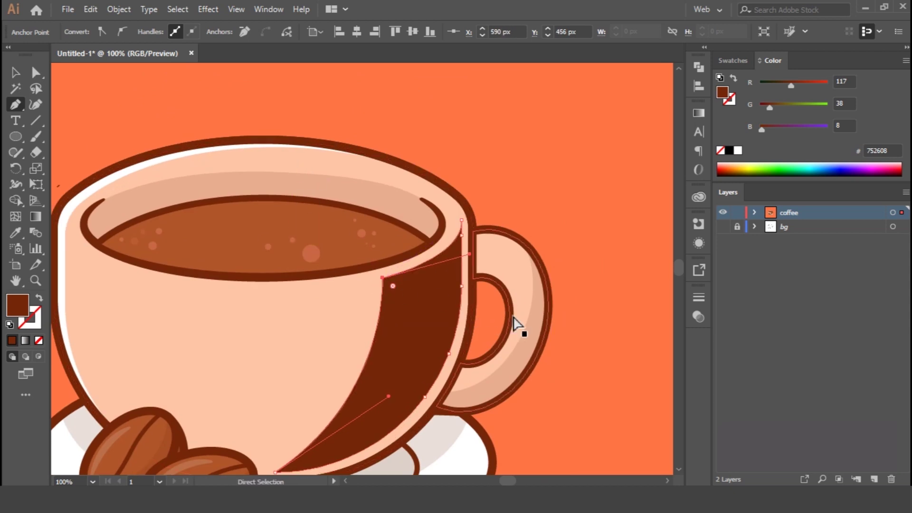
# - Lower the top tip of the cup shadow and reshape its upper edge to follow the rim's curve
pyautogui.click(35, 73)
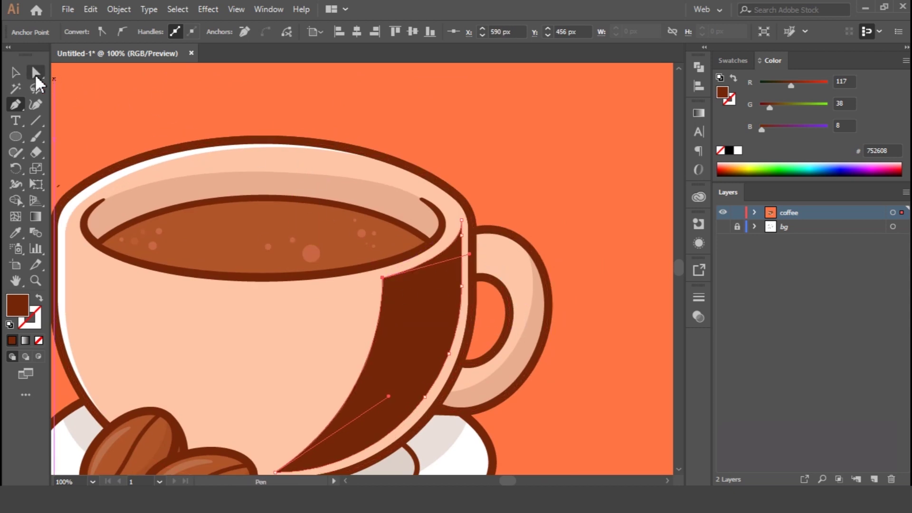
pyautogui.press('ctrl')
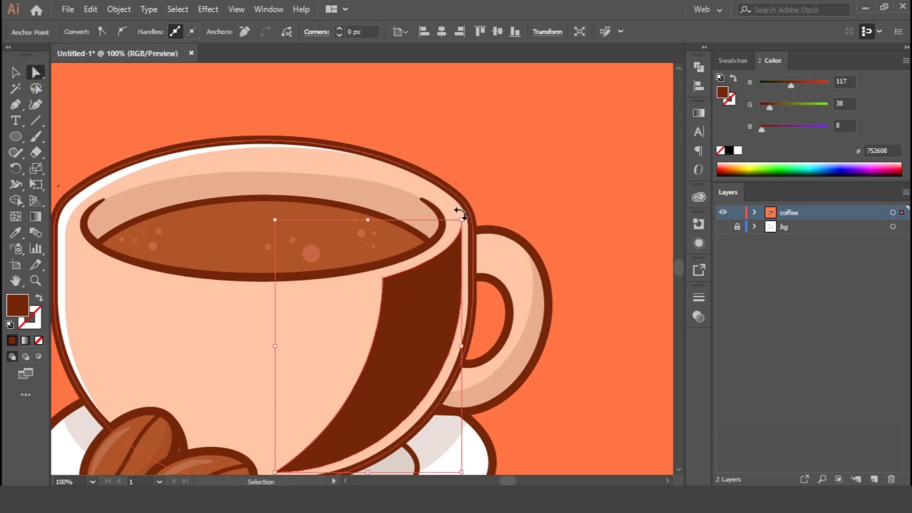
pyautogui.moveTo(460, 219); pyautogui.dragTo(460, 235)
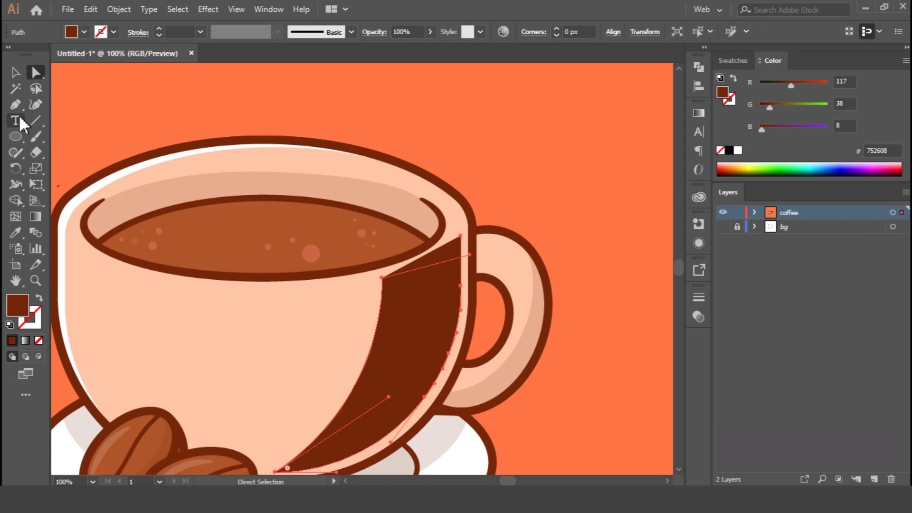
pyautogui.click(16, 109)
pyautogui.click(460, 235)
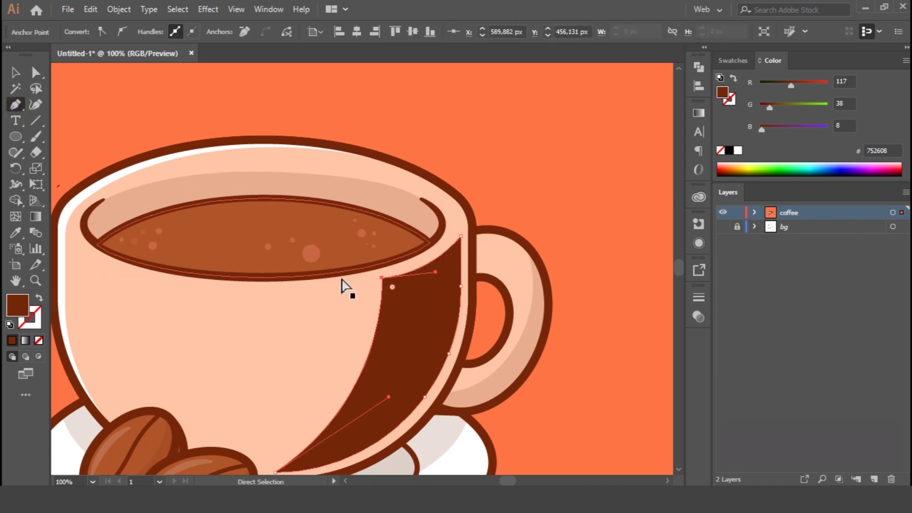
pyautogui.click(35, 72)
pyautogui.click(522, 209)
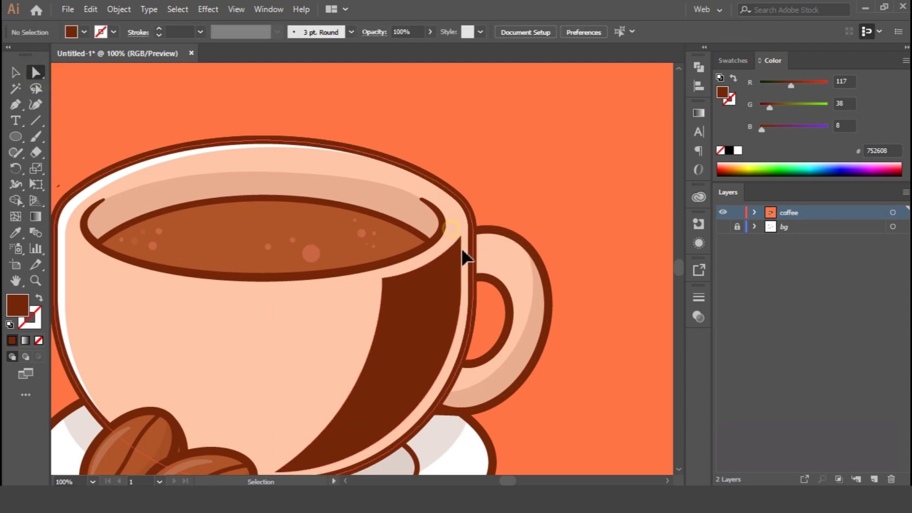
pyautogui.moveTo(451, 229); pyautogui.dragTo(466, 252)
pyautogui.hotkey('ctrl', 'z')
# - Round the upper corners of the dark brown cup shadow slightly, then check its outer edge beside the cup handle
pyautogui.click(460, 260)
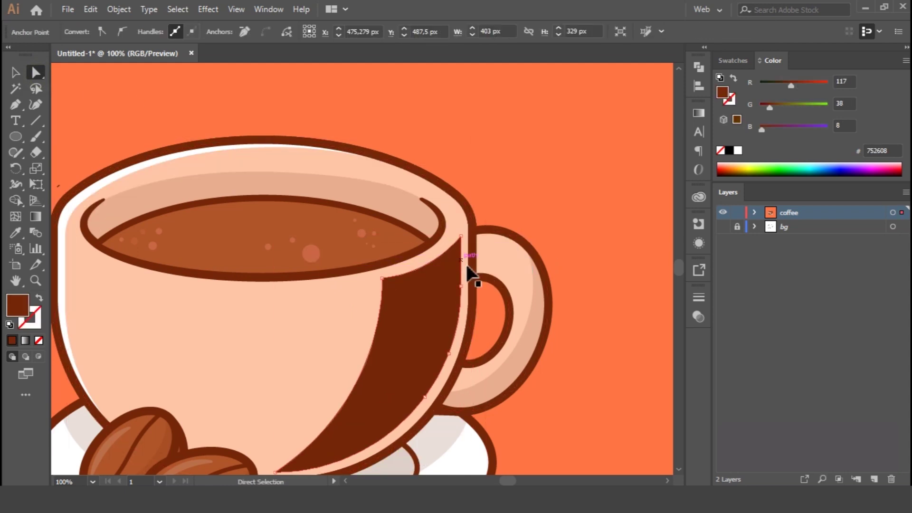
pyautogui.click(18, 74)
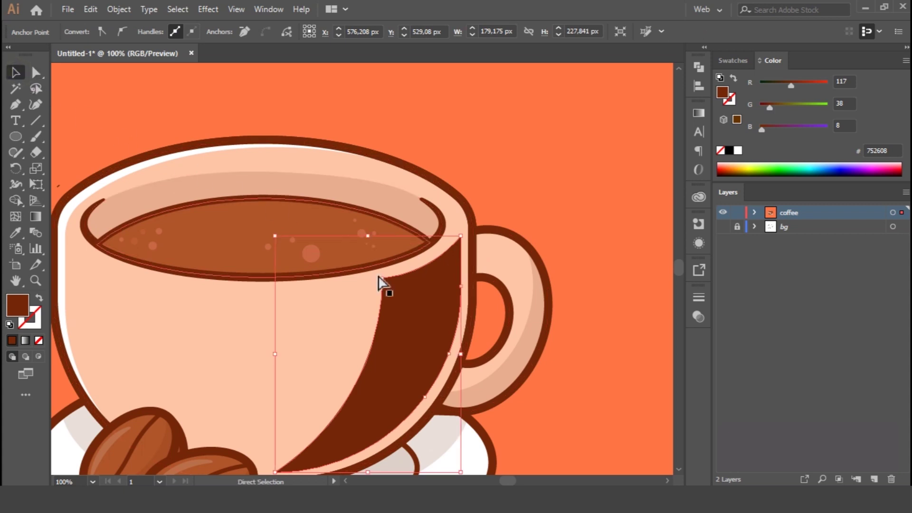
pyautogui.click(402, 323)
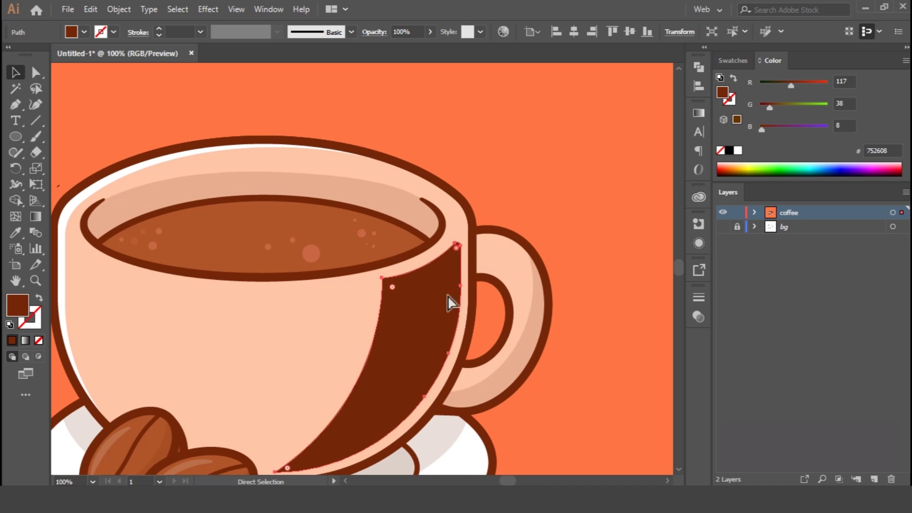
pyautogui.moveTo(392, 288); pyautogui.dragTo(394, 291)
pyautogui.hotkey('ctrl', 'space')
pyautogui.moveTo(456, 306); pyautogui.dragTo(534, 336)
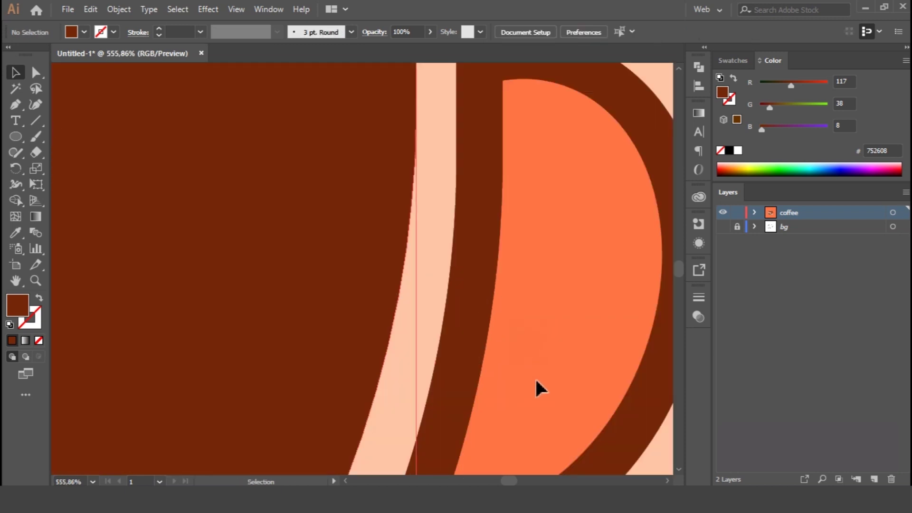
# - Select the dark brown cup shadow and slightly round its pointed lower tip
pyautogui.hotkey('ctrl', '0')
pyautogui.hotkey('ctrl', '+')
pyautogui.hotkey('ctrl', '+')
pyautogui.hotkey('ctrl', '+')
pyautogui.keyDown('ctrl'); pyautogui.click(616, 163); pyautogui.keyUp('ctrl')
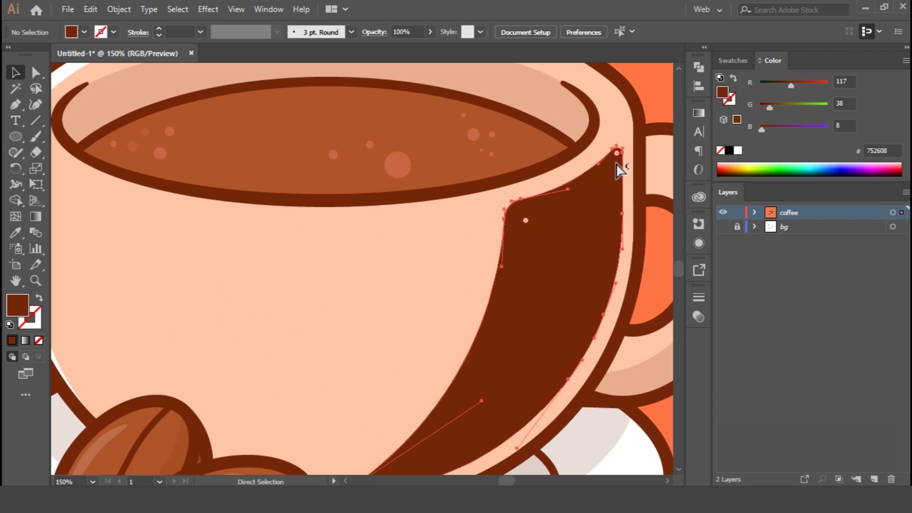
pyautogui.click(617, 154)
pyautogui.press('v')
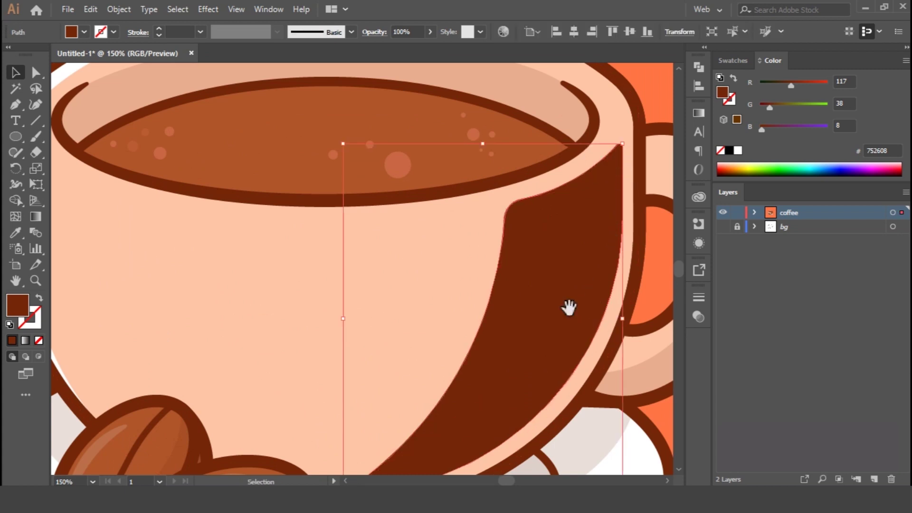
pyautogui.scroll(-5, 572, 309)
pyautogui.press('a')
pyautogui.click(354, 362)
pyautogui.moveTo(363, 357); pyautogui.dragTo(371, 362)
pyautogui.press('v')
# - Slightly round the shadow's upper tip beside the cup rim
pyautogui.press('space')
pyautogui.moveTo(499, 269); pyautogui.dragTo(459, 363)
pyautogui.press('a')
pyautogui.moveTo(580, 120)
pyautogui.mouseDown()
pyautogui.moveTo(586, 125)
pyautogui.moveTo(583, 117)
pyautogui.mouseUp()
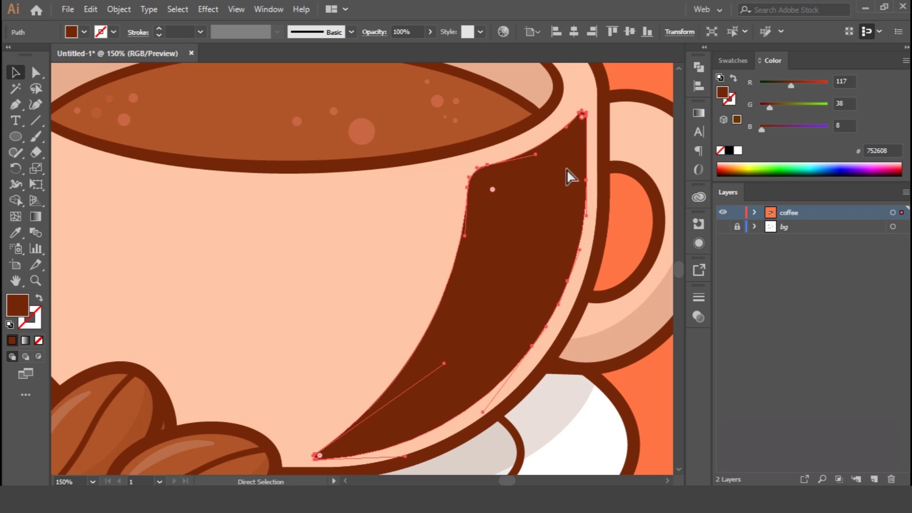
pyautogui.press('v')
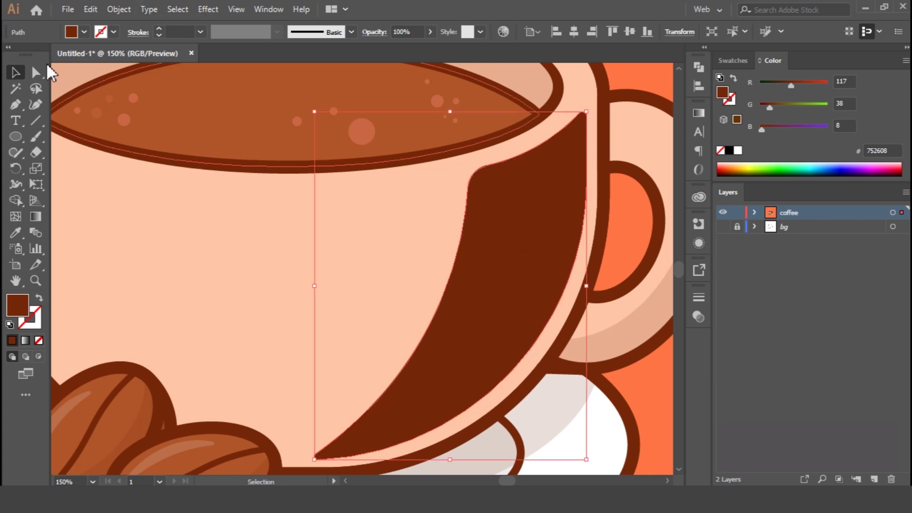
# - Set the opacity of the dark brown shadow on the cup body to 15%
pyautogui.click(395, 305)
pyautogui.click(511, 262)
pyautogui.click(416, 31)
pyautogui.write('15')
pyautogui.press('Return')
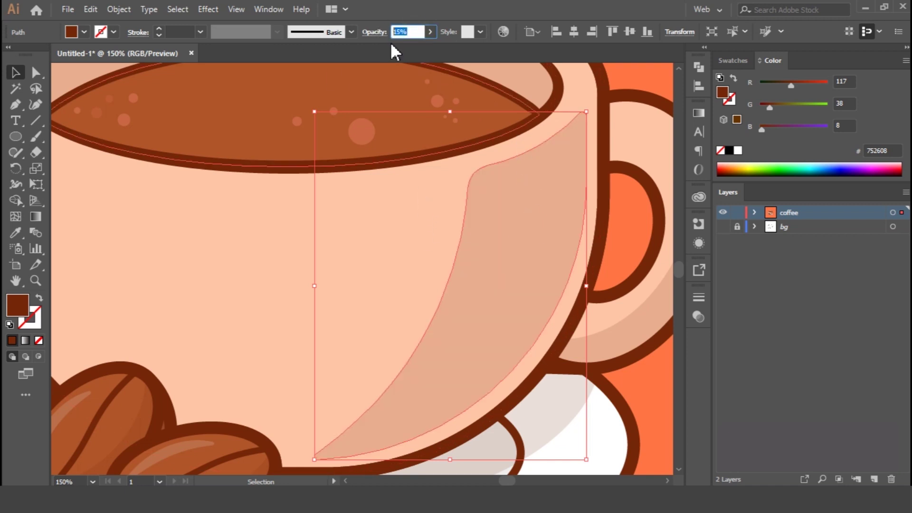
pyautogui.press('Return')
pyautogui.click(430, 216)
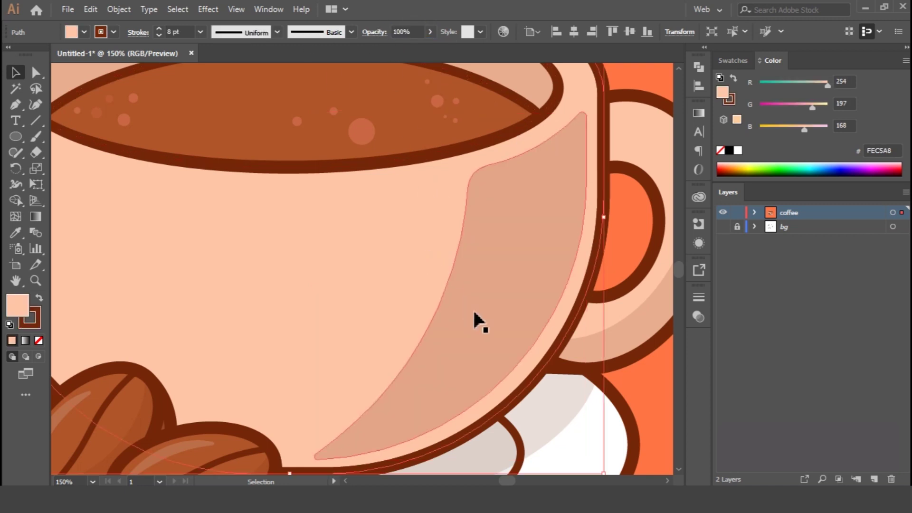
pyautogui.click(653, 383)
# - Recolour the cup body from peach to the orange fill FF7E27, keeping its brown outline
pyautogui.hotkey('ctrl', '-')
pyautogui.hotkey('ctrl', '-')
pyautogui.hotkey('ctrl', '+')
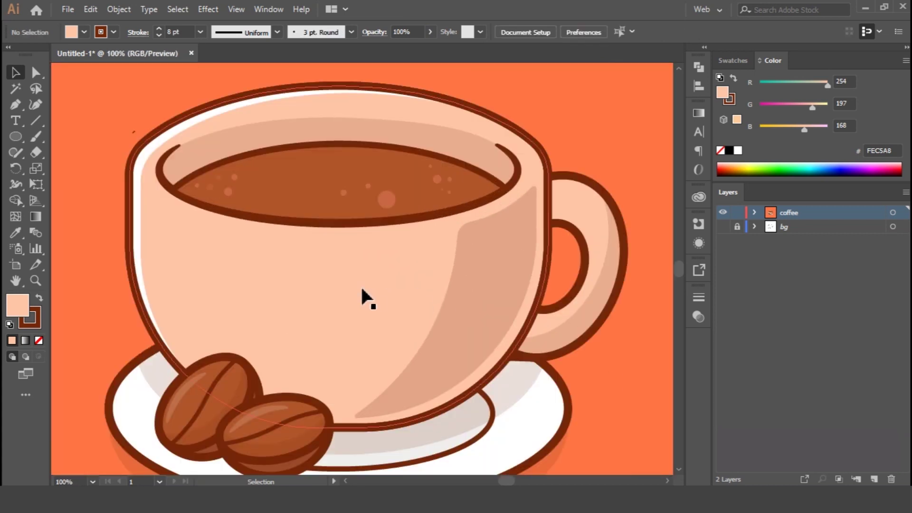
pyautogui.click(248, 291)
pyautogui.doubleClick(23, 309)
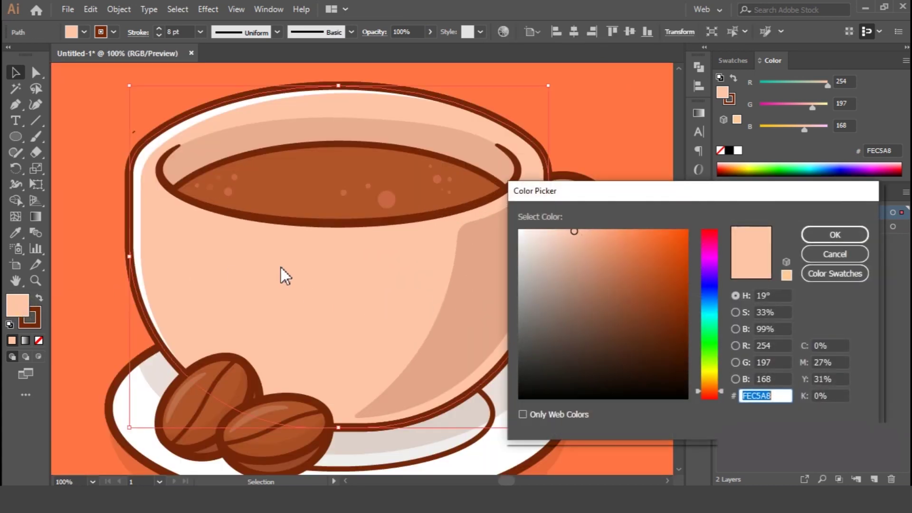
pyautogui.moveTo(613, 237)
pyautogui.mouseDown()
pyautogui.moveTo(631, 238)
pyautogui.moveTo(620, 248)
pyautogui.mouseUp()
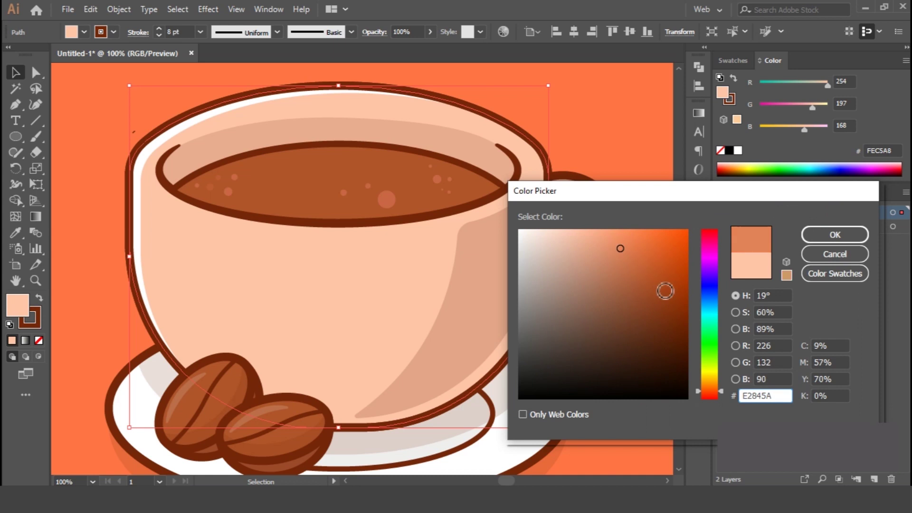
pyautogui.moveTo(699, 389); pyautogui.dragTo(697, 388)
pyautogui.click(660, 246)
pyautogui.moveTo(660, 246); pyautogui.dragTo(663, 231)
pyautogui.click(843, 232)
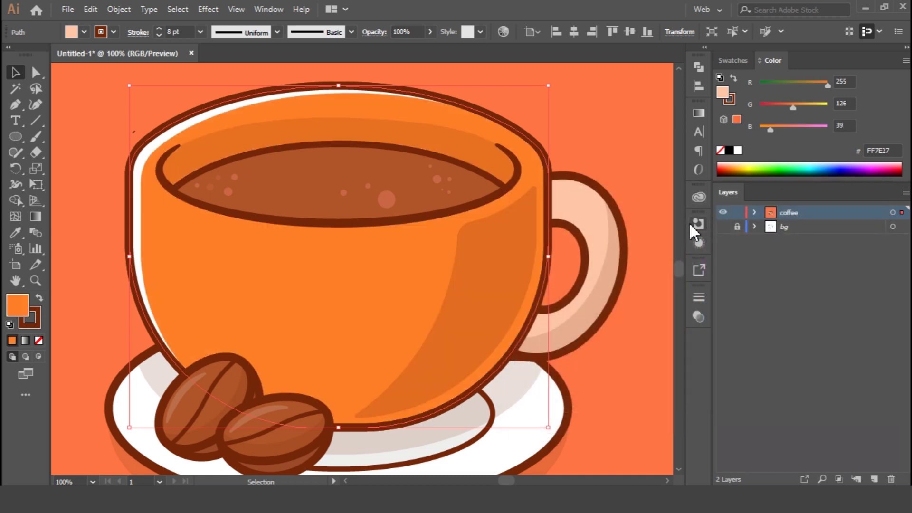
# - Sample the cup body's orange with the Eyedropper and apply it to the handle
pyautogui.click(593, 205)
pyautogui.press('i')
pyautogui.click(409, 256)
pyautogui.press('v')
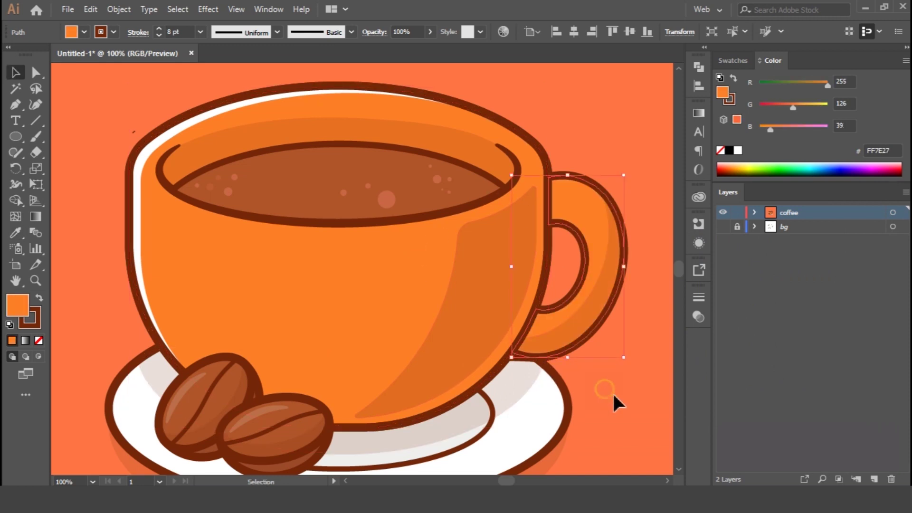
pyautogui.click(611, 395)
# - Try the yellower orange F9941C as the cup body's fill and undo it
pyautogui.hotkey('ctrl', '-')
pyautogui.click(334, 285)
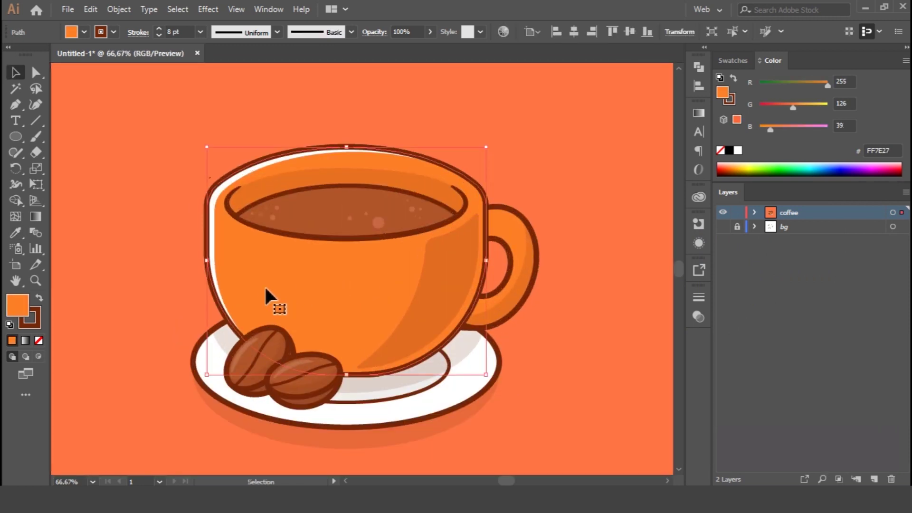
pyautogui.doubleClick(17, 303)
pyautogui.moveTo(632, 232); pyautogui.dragTo(657, 244)
pyautogui.moveTo(705, 393); pyautogui.dragTo(699, 386)
pyautogui.click(670, 229)
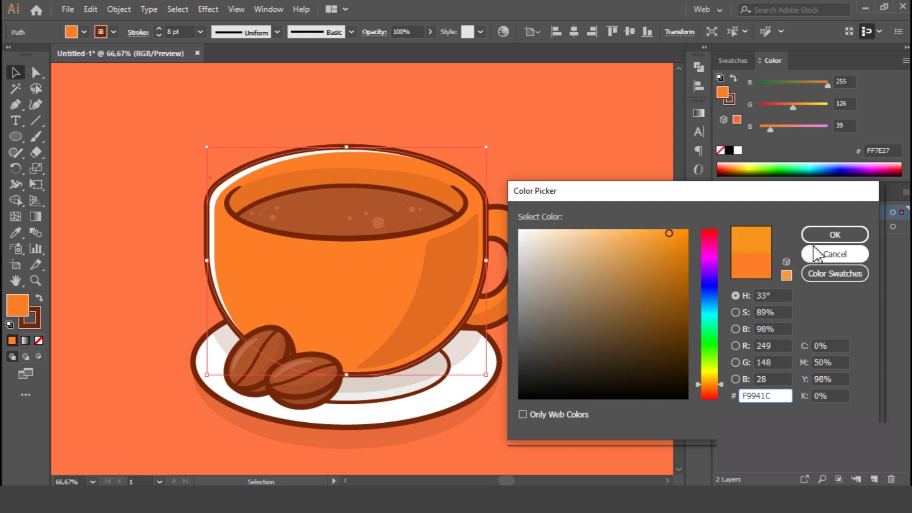
pyautogui.click(834, 236)
pyautogui.hotkey('ctrl', 'z')
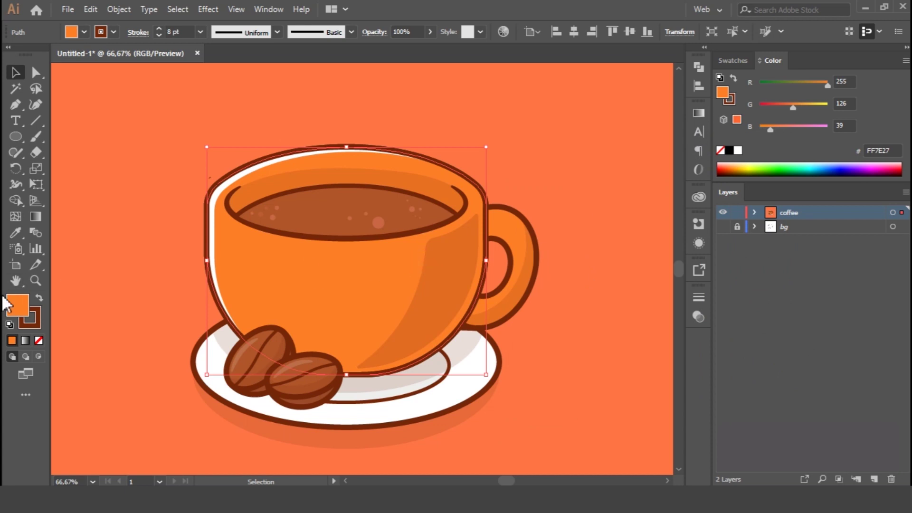
# - Try the amber fill F9A91C on the cup body and undo it
pyautogui.doubleClick(19, 307)
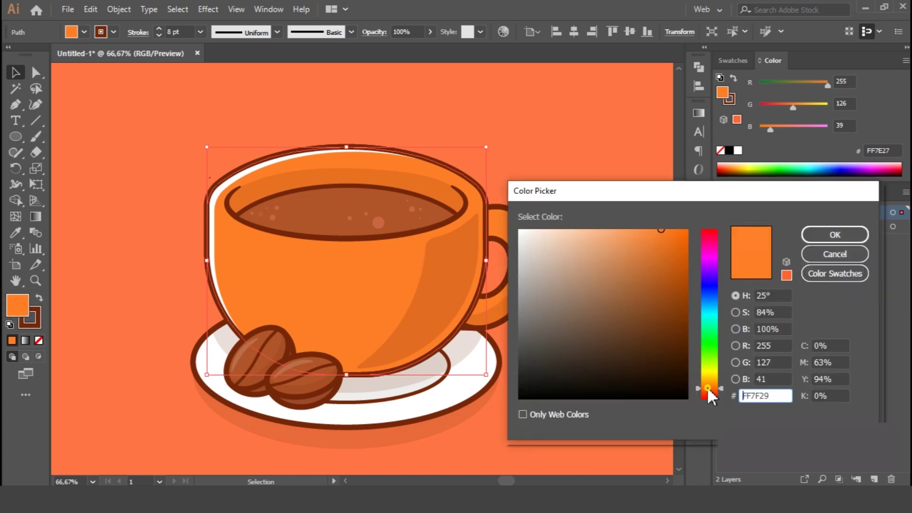
pyautogui.moveTo(708, 394); pyautogui.dragTo(708, 381)
pyautogui.moveTo(671, 250); pyautogui.dragTo(671, 232)
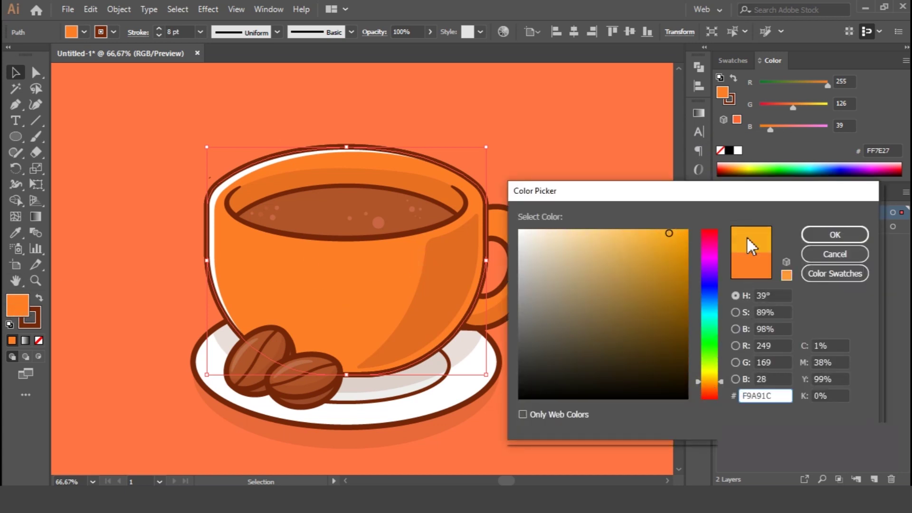
pyautogui.click(835, 235)
pyautogui.hotkey('ctrl', 'z')
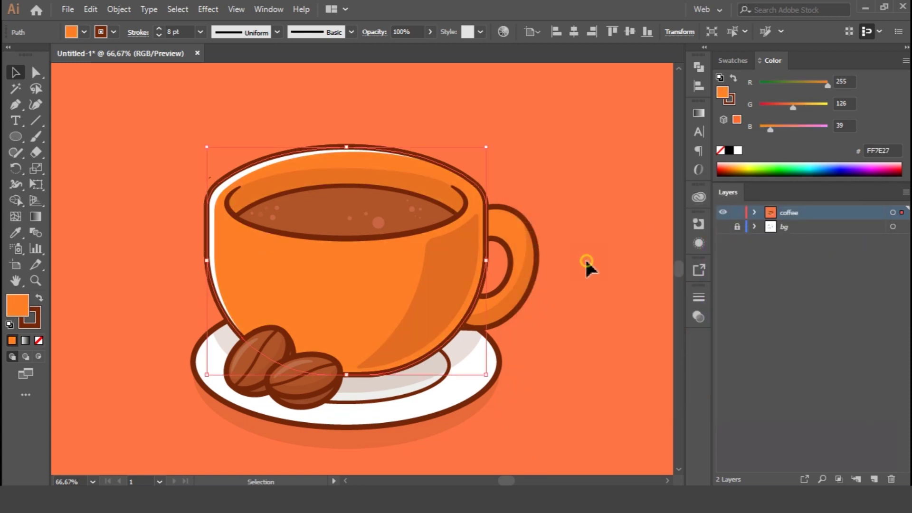
# - Set the green value of the cup body's fill to 146, making it FF9227
pyautogui.click(586, 260)
pyautogui.hotkey('ctrl', '-')
pyautogui.hotkey('ctrl', '=')
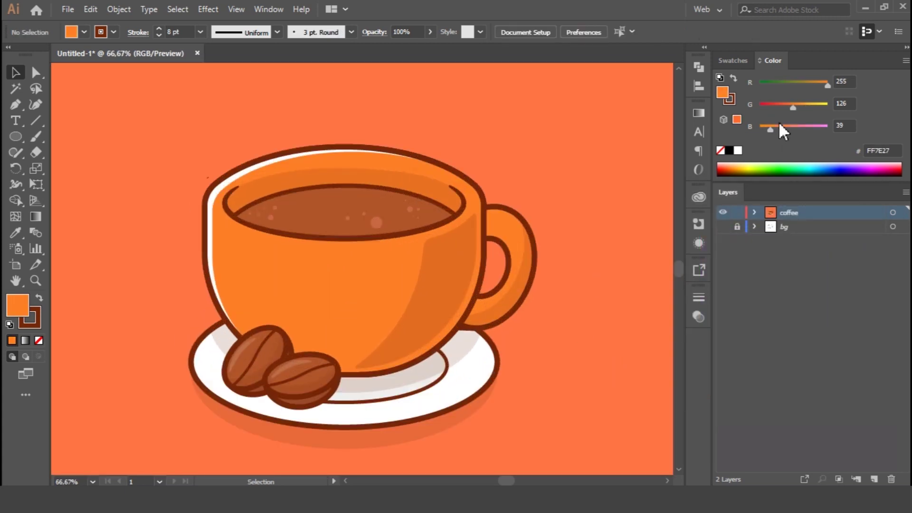
pyautogui.moveTo(793, 107); pyautogui.dragTo(795, 107)
pyautogui.click(384, 291)
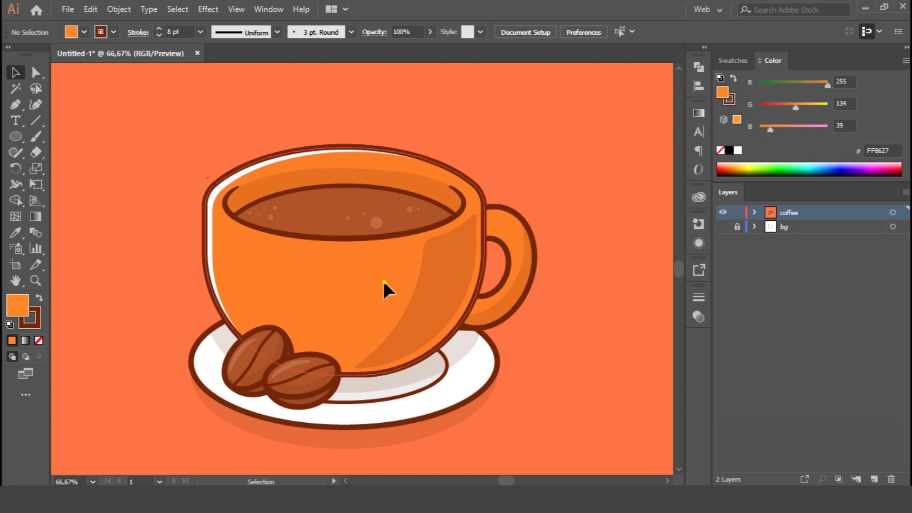
pyautogui.click(799, 107)
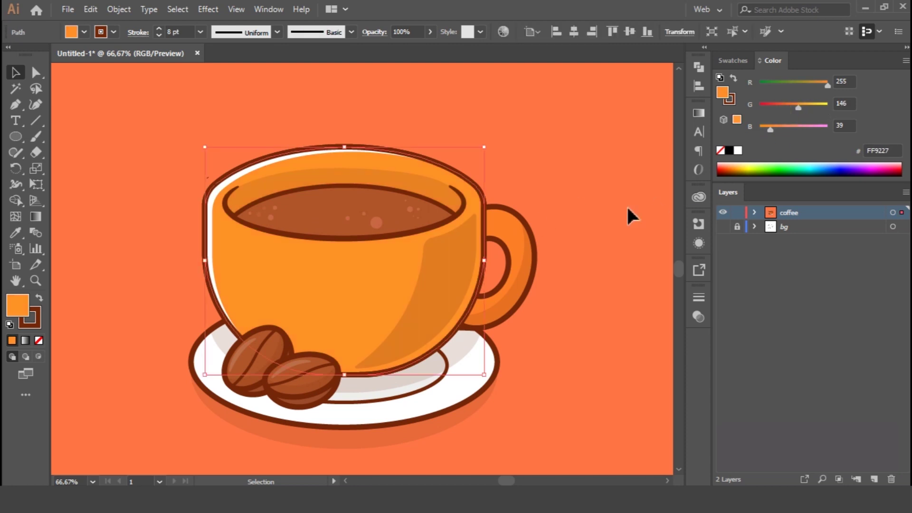
# - Match the handle's fill to the cup body's FF9227 with the Eyedropper
pyautogui.click(519, 214)
pyautogui.press('i')
pyautogui.click(382, 266)
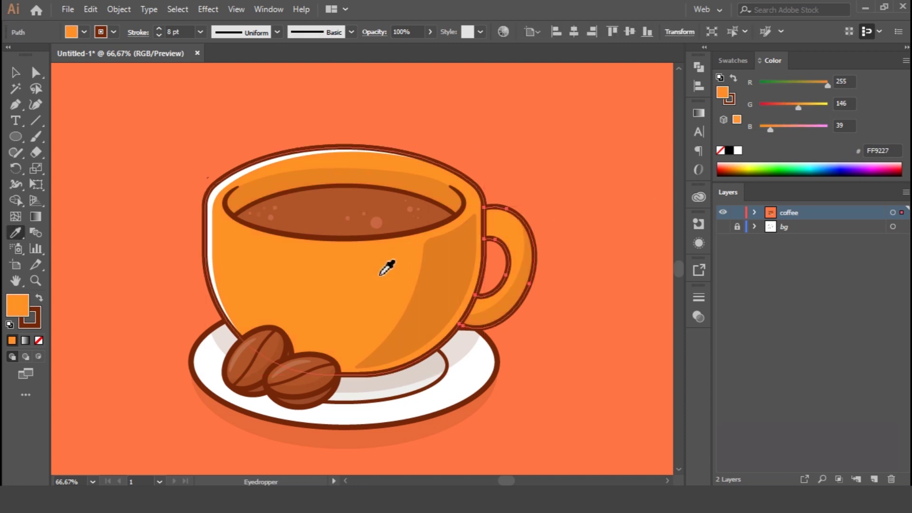
pyautogui.press('v')
pyautogui.click(497, 143)
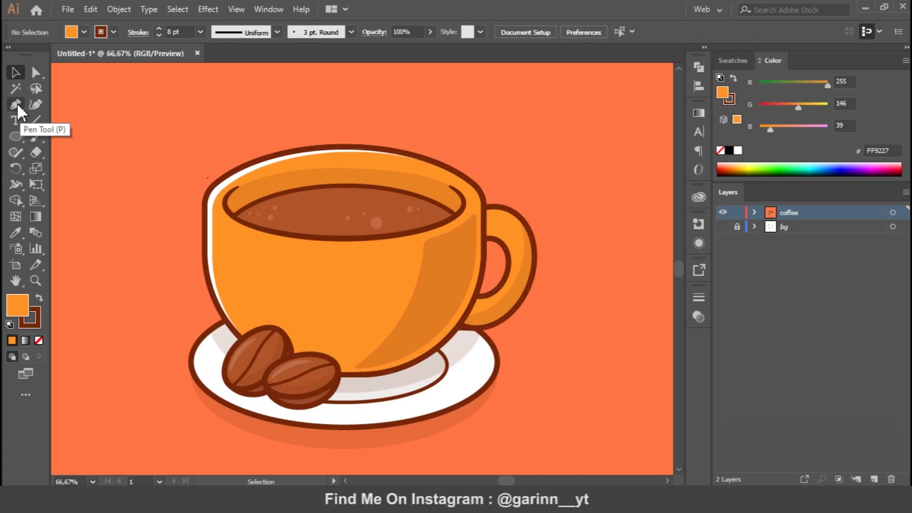
# - Draw a wide unfilled ellipse with an 8 pt brown outline around the upper cup and place a copy slightly above it
pyautogui.click(16, 137)
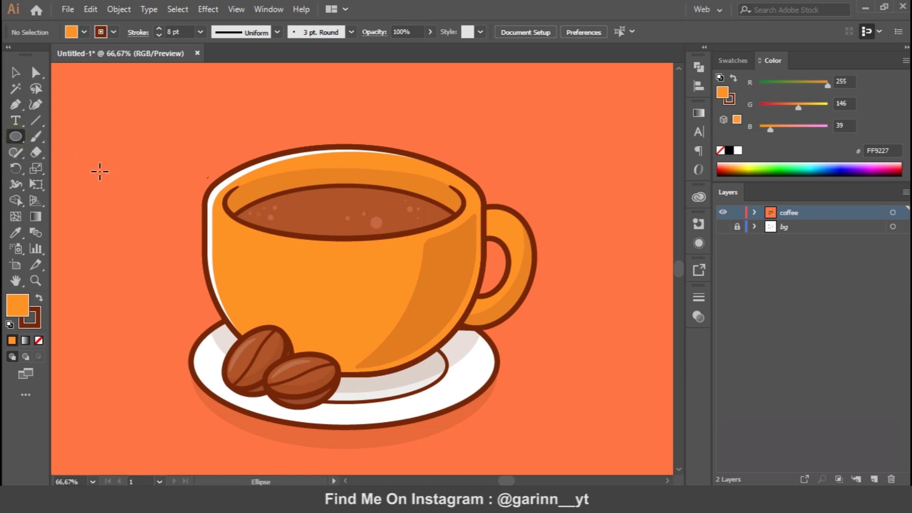
pyautogui.moveTo(170, 124)
pyautogui.mouseDown()
pyautogui.moveTo(524, 249)
pyautogui.moveTo(539, 279)
pyautogui.moveTo(521, 299)
pyautogui.mouseUp()
pyautogui.click(39, 341)
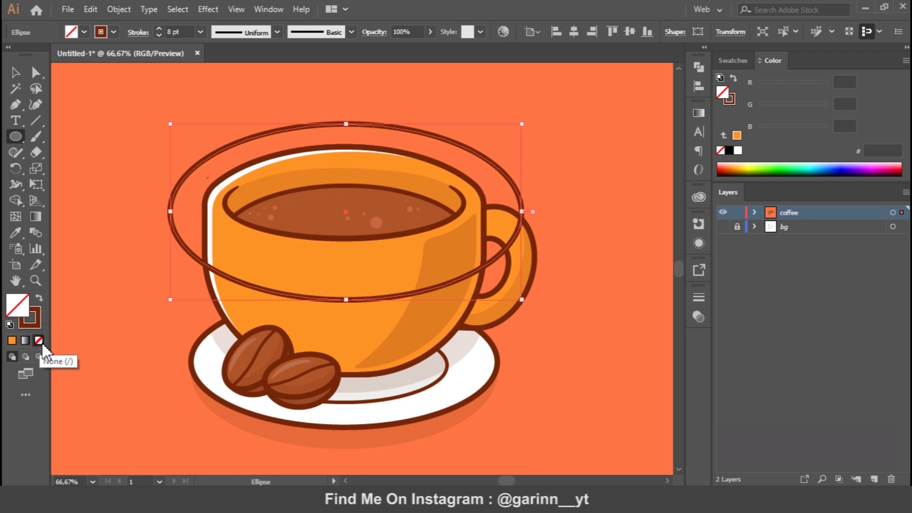
pyautogui.press('v')
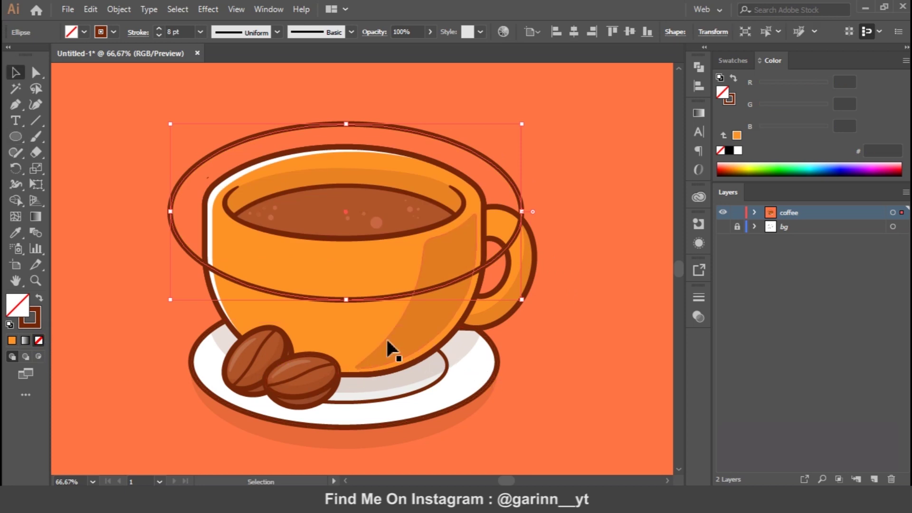
pyautogui.moveTo(374, 298); pyautogui.dragTo(373, 277)
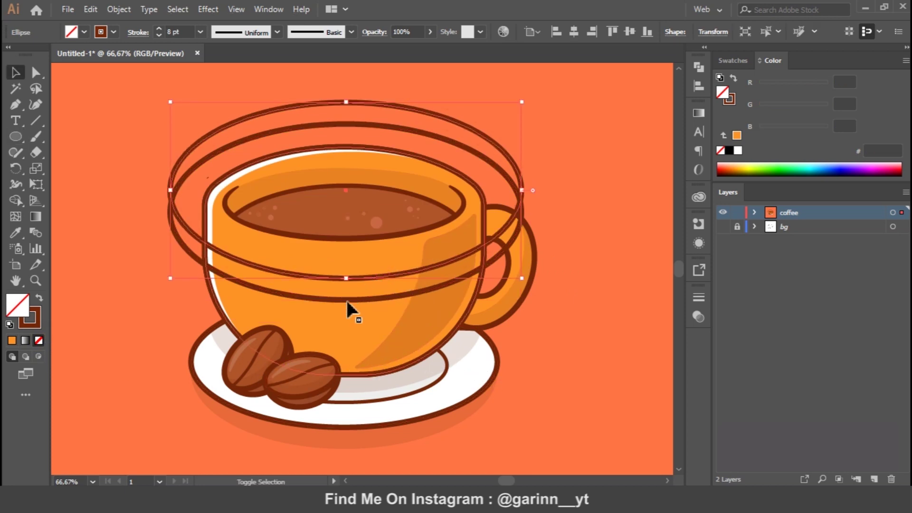
# - Build a curved band across the cup from both ellipses and the cup outline with Shape Builder, and delete the leftover parts outside the cup
pyautogui.keyDown('shift'); pyautogui.click(345, 300); pyautogui.keyUp('shift')
pyautogui.keyDown('shift'); pyautogui.click(205, 222); pyautogui.keyUp('shift')
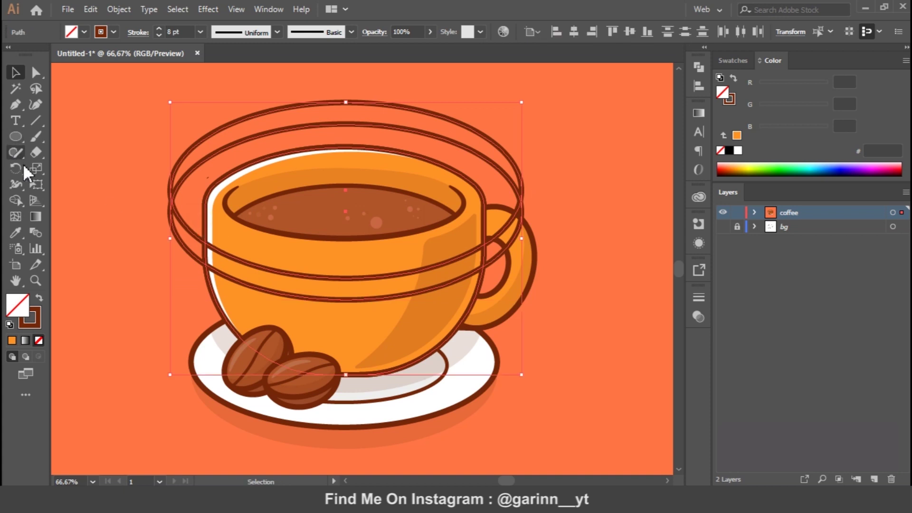
pyautogui.click(20, 202)
pyautogui.click(293, 285)
pyautogui.press('v')
pyautogui.click(122, 283)
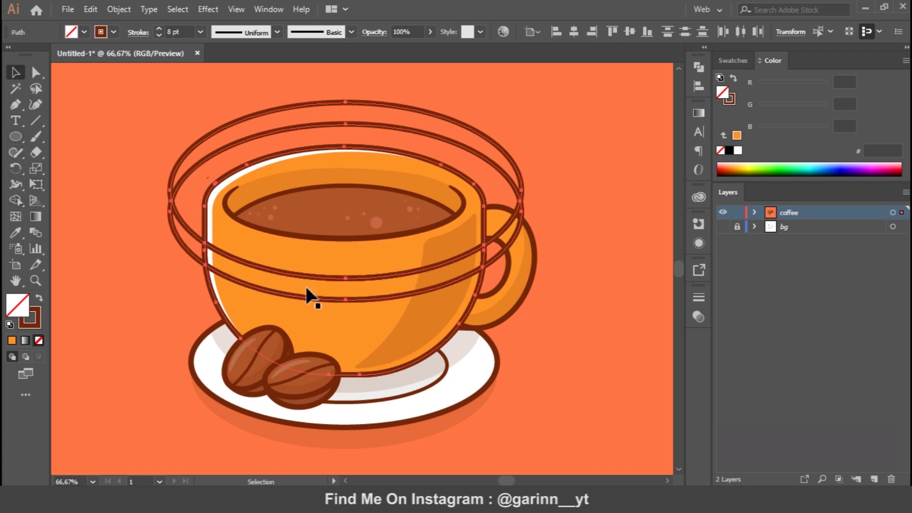
pyautogui.click(181, 211)
pyautogui.press('Delete')
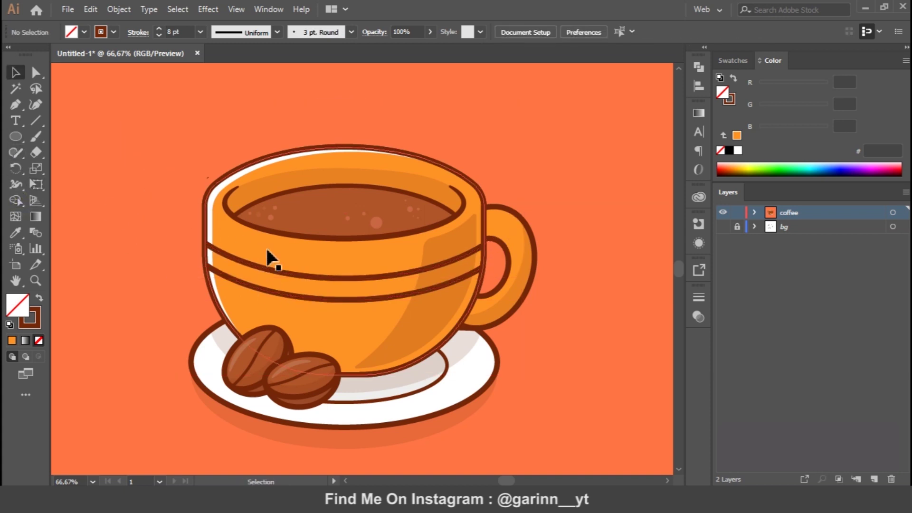
# - Give the curved band across the cup a white fill and no stroke
pyautogui.click(300, 283)
pyautogui.click(39, 297)
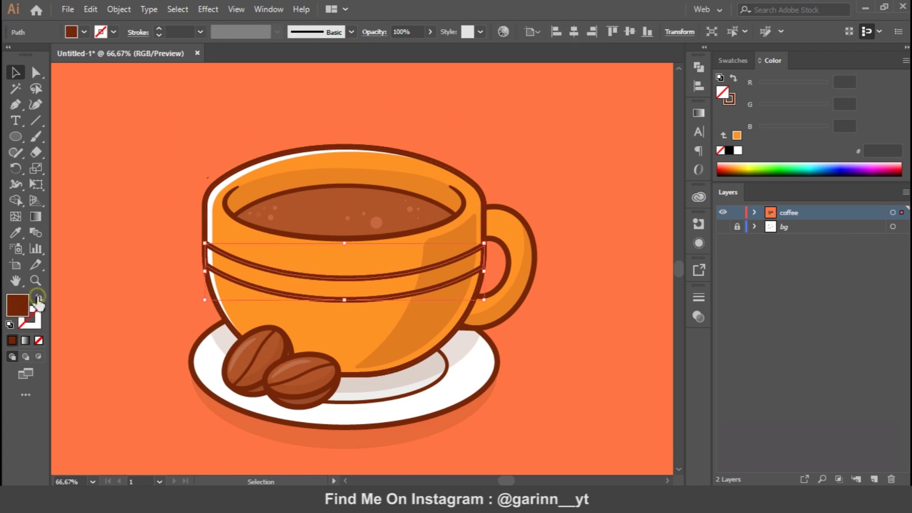
pyautogui.click(732, 61)
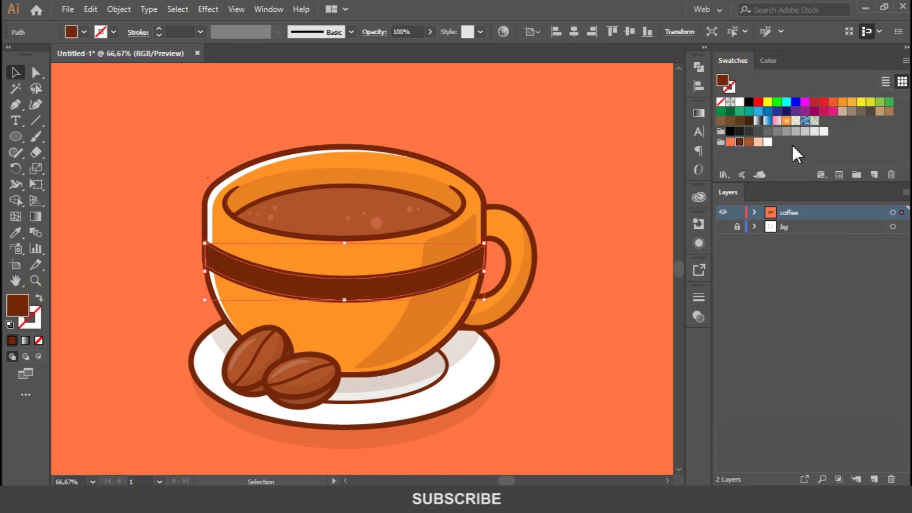
pyautogui.click(767, 142)
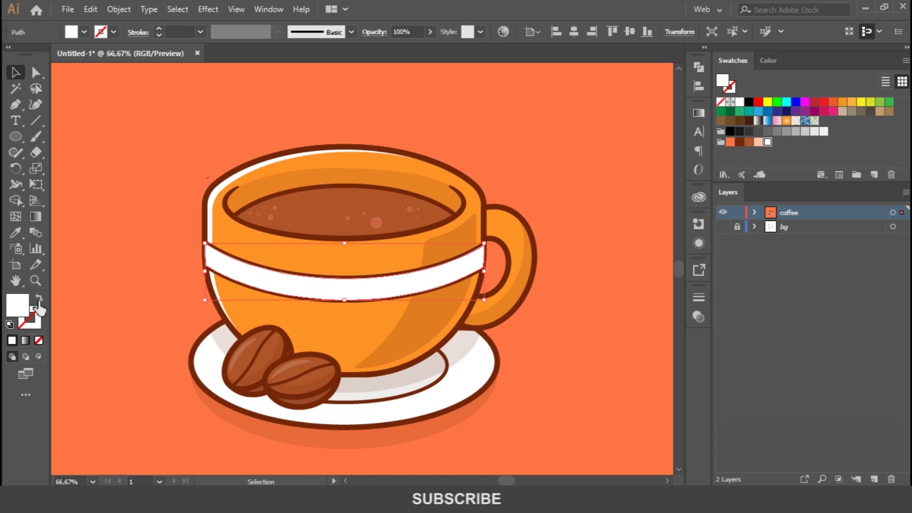
pyautogui.click(96, 270)
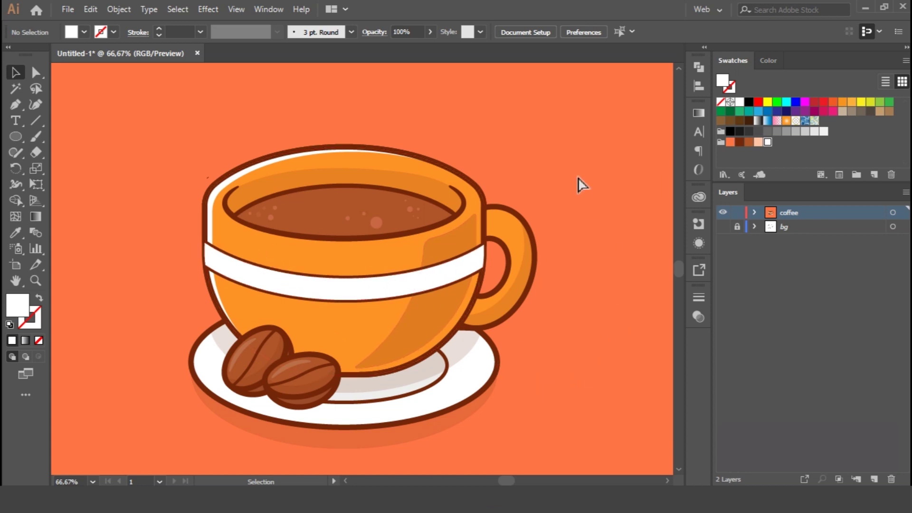
# - Bring the white highlight along the cup's outer edge forward so it overlaps the end of the white band
pyautogui.hotkey('ctrl', '+')
pyautogui.click(406, 259)
pyautogui.press('a')
pyautogui.press('v')
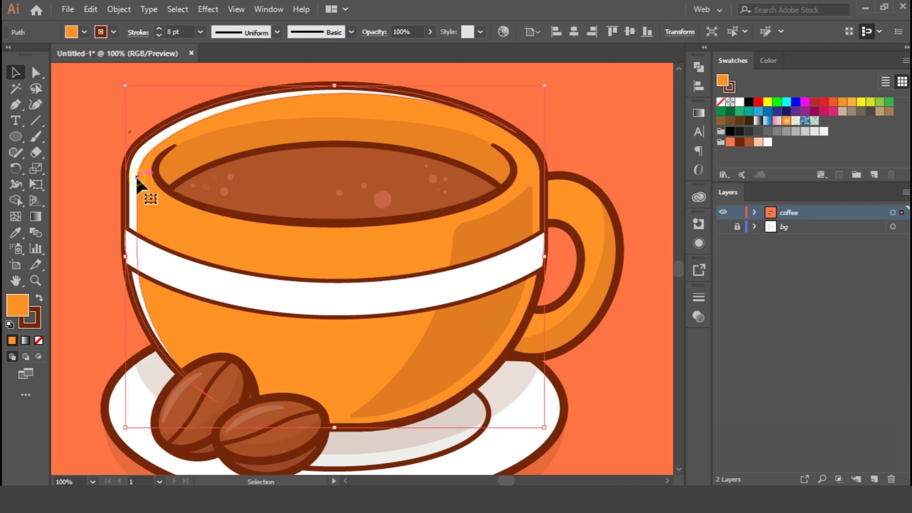
pyautogui.click(137, 178)
pyautogui.hotkey('ctrl', ']')
pyautogui.click(270, 243)
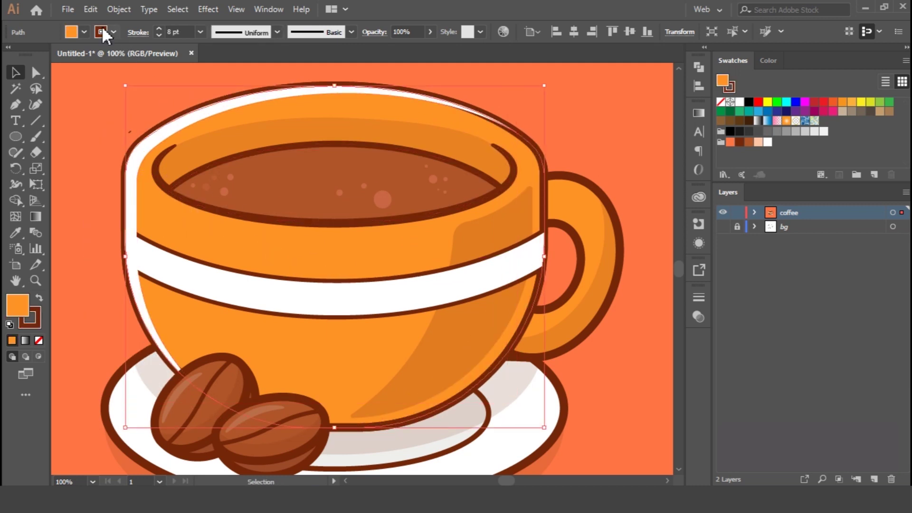
# - Paste a copy of the orange cup body in front of the original and remove the copy's fill
pyautogui.click(90, 9)
pyautogui.click(141, 74)
pyautogui.click(90, 9)
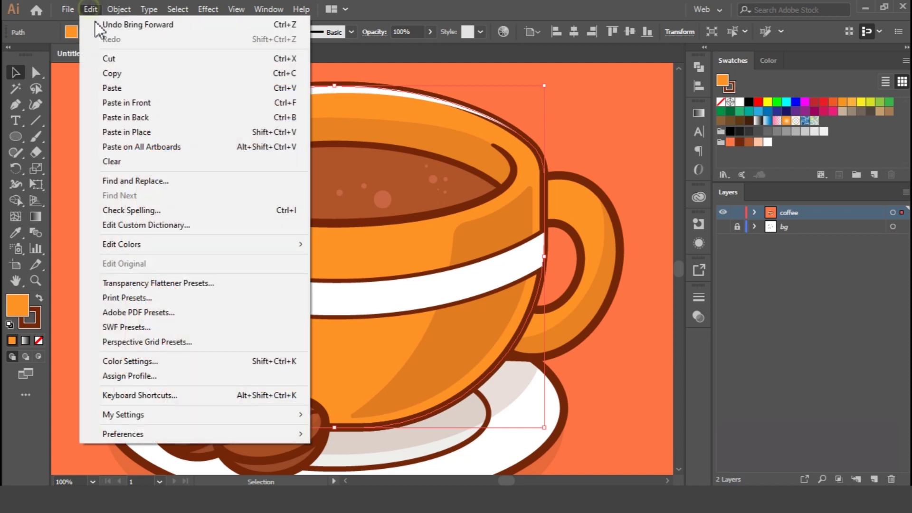
pyautogui.click(143, 102)
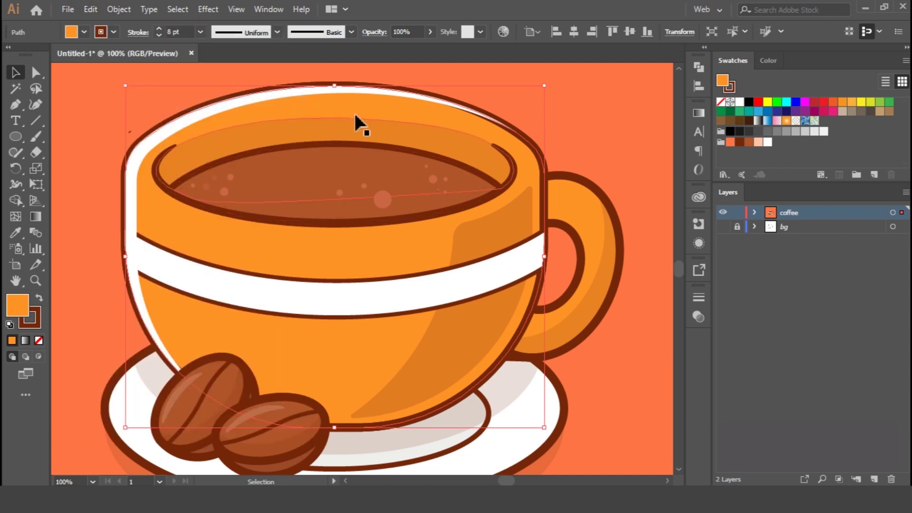
pyautogui.click(39, 340)
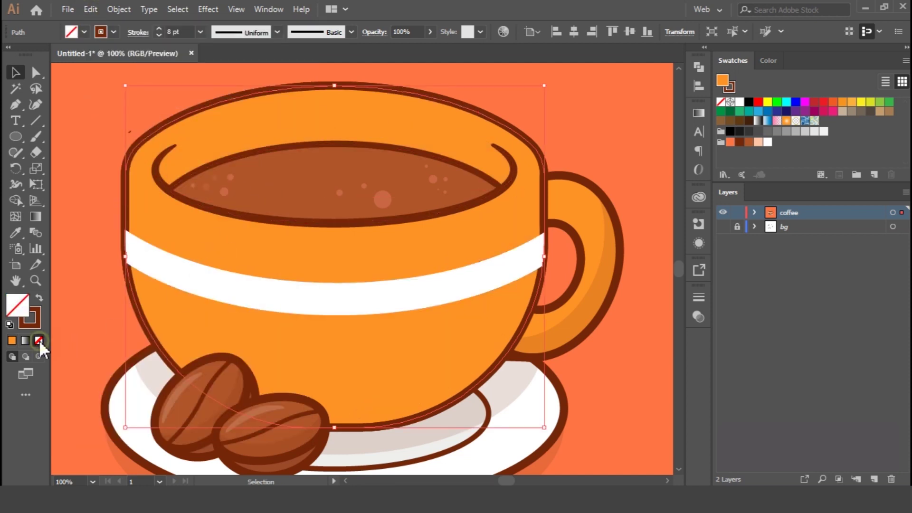
pyautogui.click(87, 250)
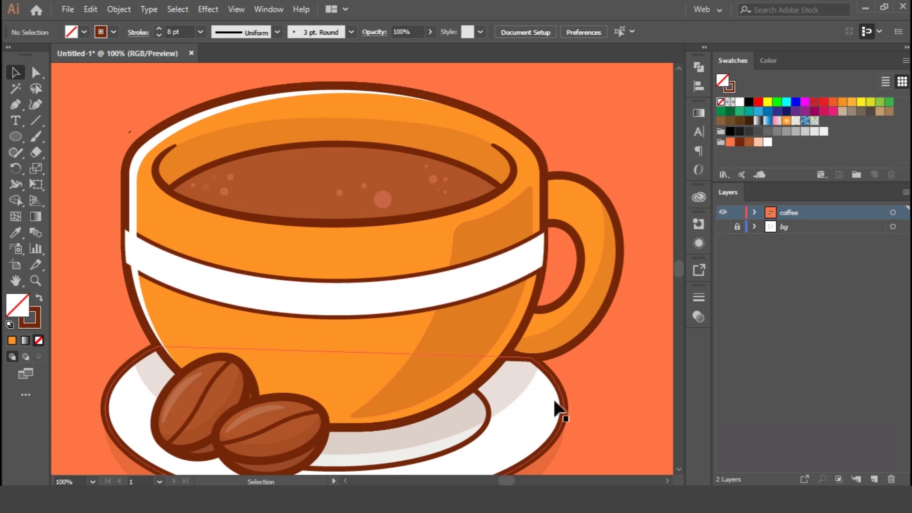
# - Refill the unfilled cup outline with orange and shift it forward and back in the stacking order
pyautogui.click(535, 149)
pyautogui.click(12, 340)
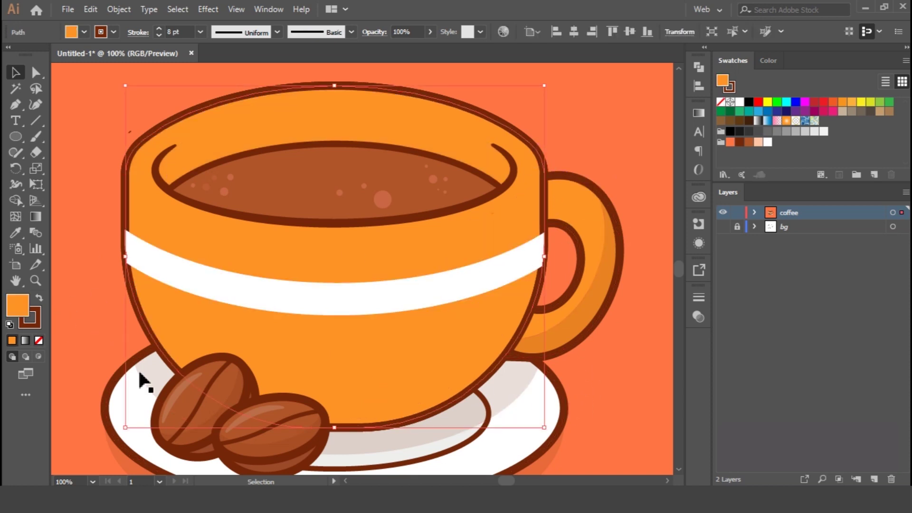
pyautogui.hotkey('ctrl', ']')
pyautogui.hotkey('ctrl', ']')
pyautogui.hotkey('ctrl', ']')
pyautogui.hotkey('ctrl', ']')
pyautogui.hotkey('ctrl', ']')
pyautogui.hotkey('ctrl', ']')
pyautogui.hotkey('ctrl', ']')
pyautogui.hotkey('ctrl', '[')
pyautogui.hotkey('ctrl', '[')
pyautogui.hotkey('ctrl', '[')
pyautogui.hotkey('ctrl', '[')
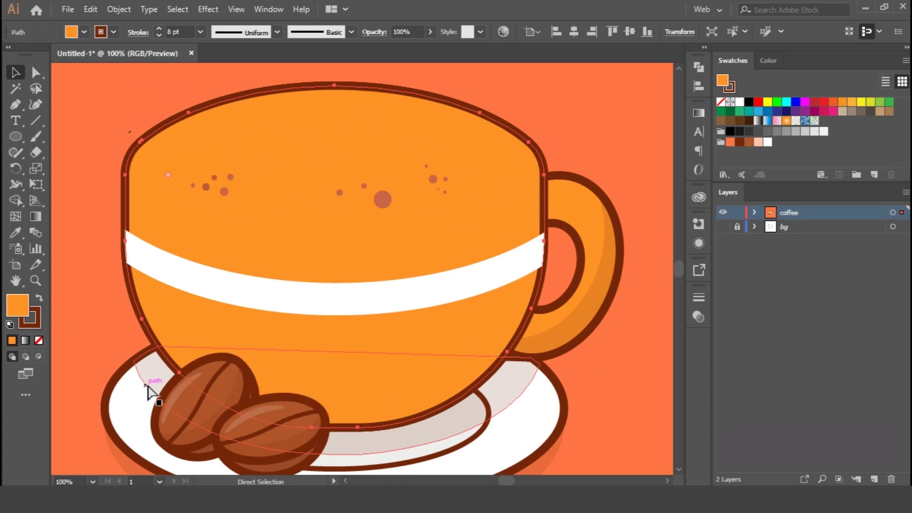
# - Send the white band backward so it lies beneath the shadow shape on the cup
pyautogui.click(306, 293)
pyautogui.press('a')
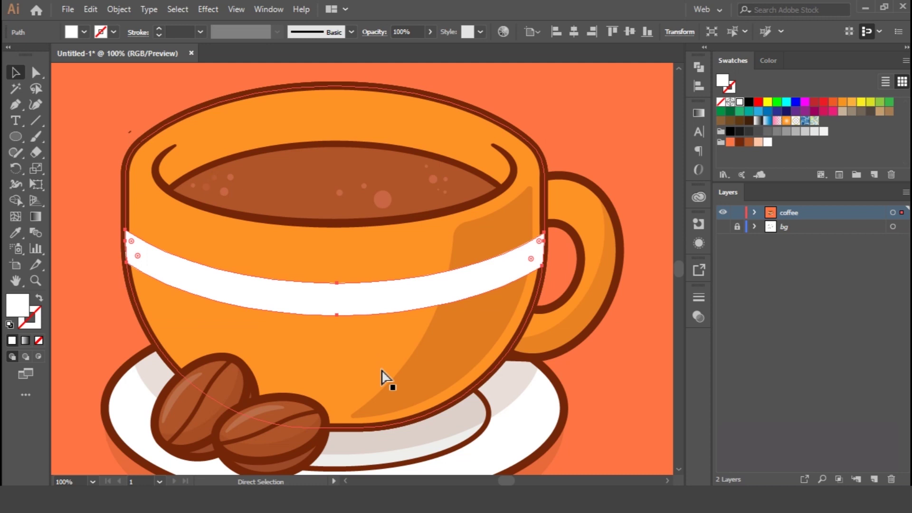
pyautogui.hotkey('ctrl', '[')
pyautogui.hotkey('ctrl', '[')
pyautogui.hotkey('ctrl', ']')
# - Remove the orange fill from the cup outline lying on top of the cup, keeping its 8 pt brown stroke
pyautogui.click(349, 256)
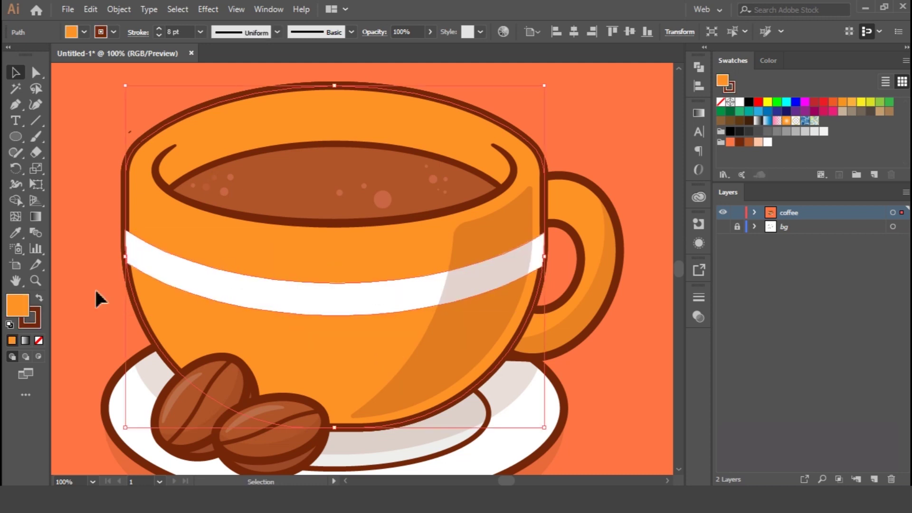
pyautogui.click(39, 340)
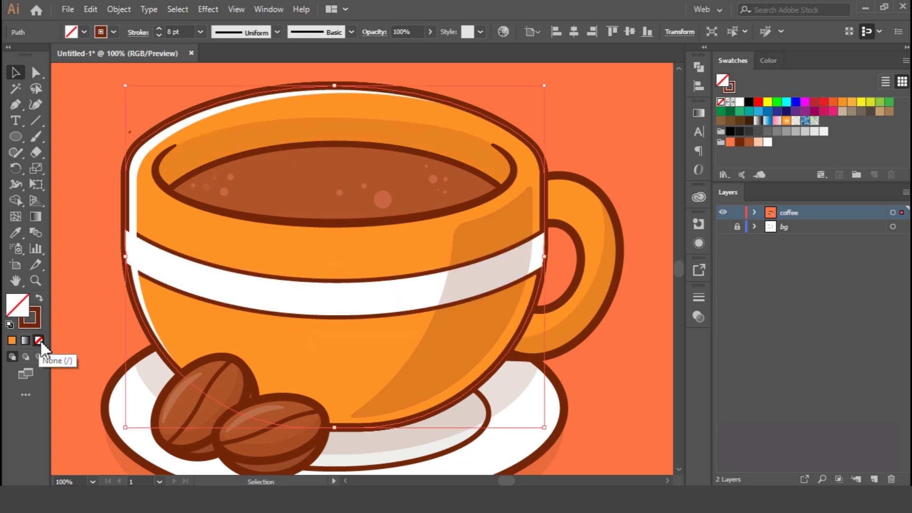
pyautogui.click(62, 220)
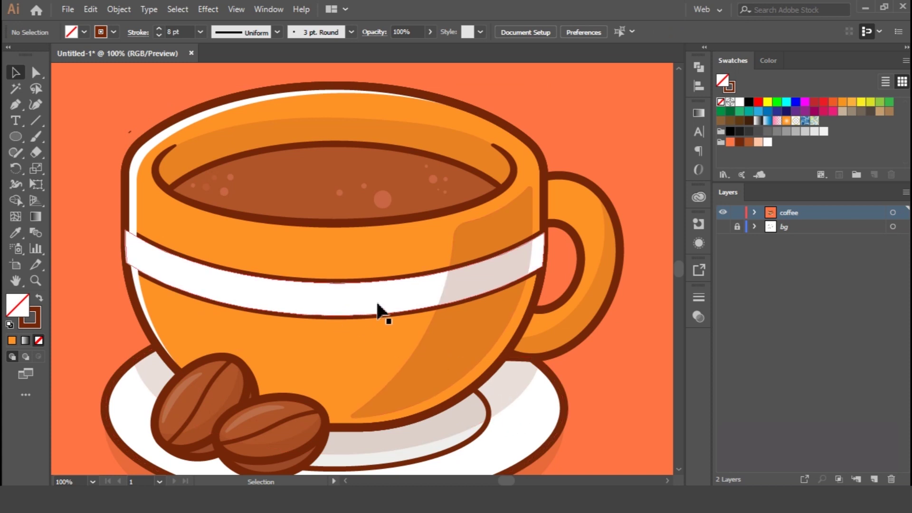
pyautogui.click(489, 386)
pyautogui.click(106, 271)
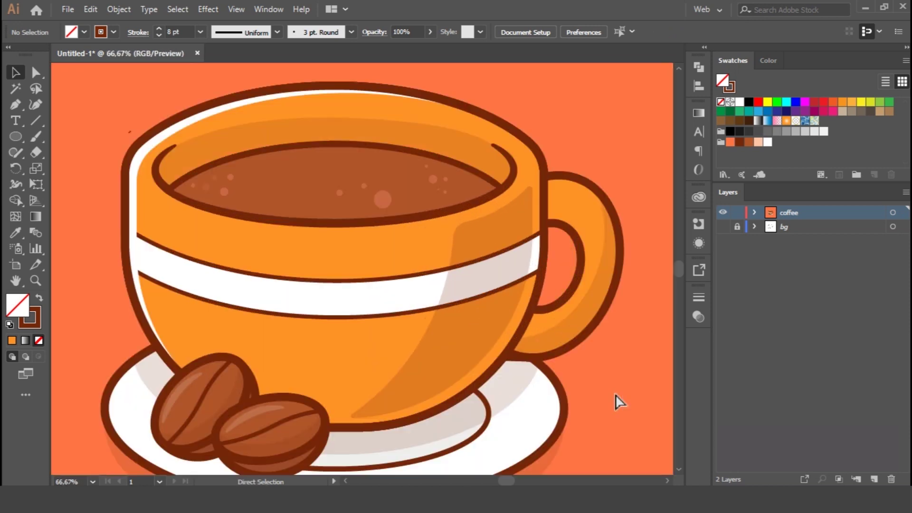
# - Give the cup's shadow shape a magenta fill, Multiply blending and 100% opacity
pyautogui.hotkey('ctrl', '-')
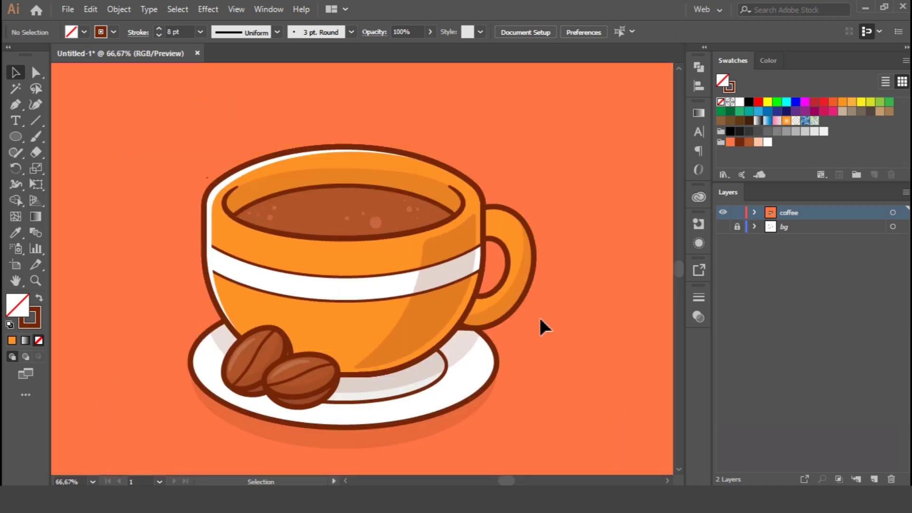
pyautogui.click(449, 240)
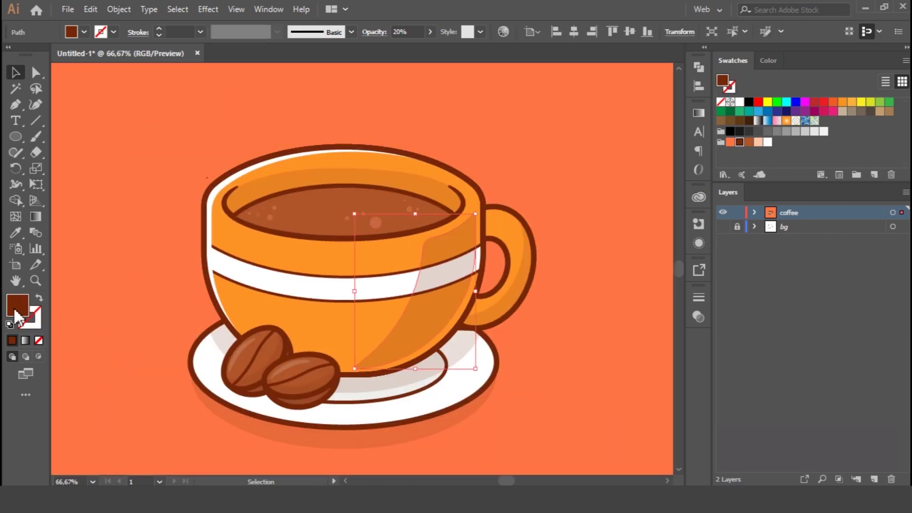
pyautogui.click(804, 102)
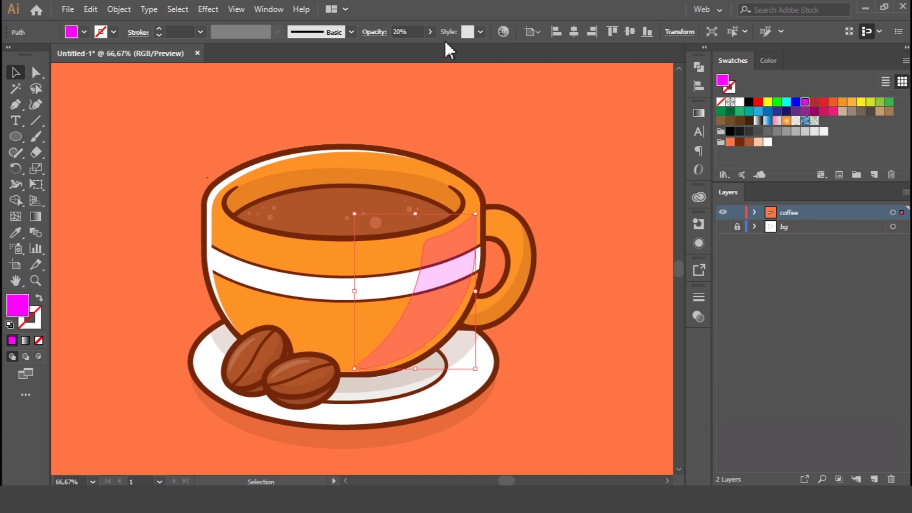
pyautogui.click(374, 33)
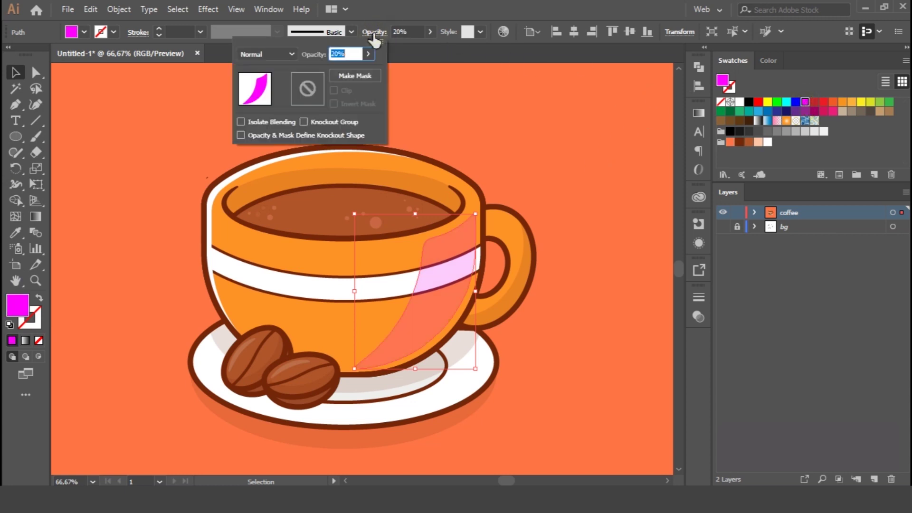
pyautogui.click(265, 54)
pyautogui.click(264, 99)
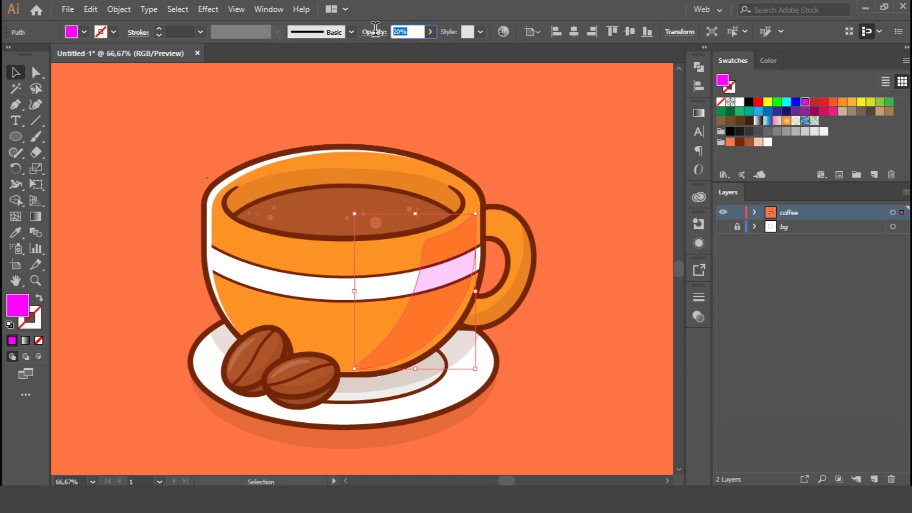
pyautogui.write('100')
pyautogui.press('Return')
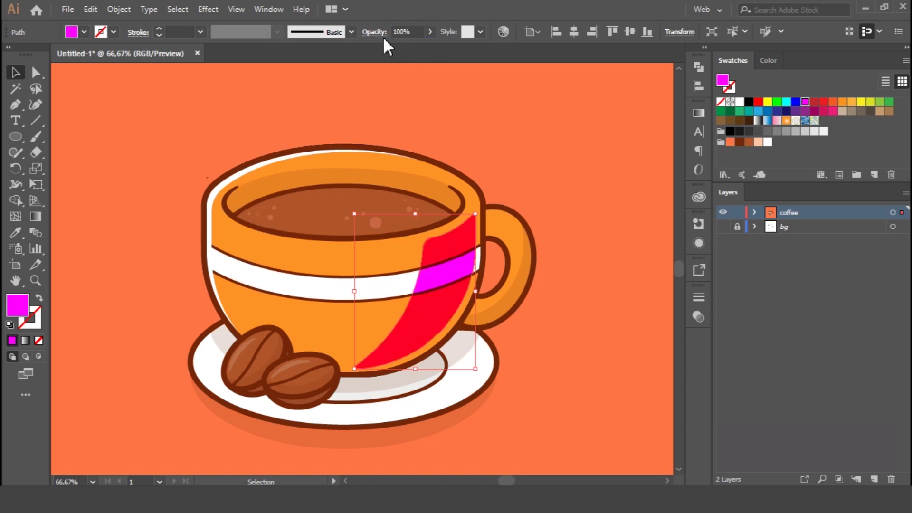
# - Lighten the cup shadow's fill in stages from magenta to pale pink F6CDF9
pyautogui.doubleClick(17, 306)
pyautogui.moveTo(572, 250)
pyautogui.mouseDown()
pyautogui.moveTo(580, 229)
pyautogui.moveTo(596, 232)
pyautogui.mouseUp()
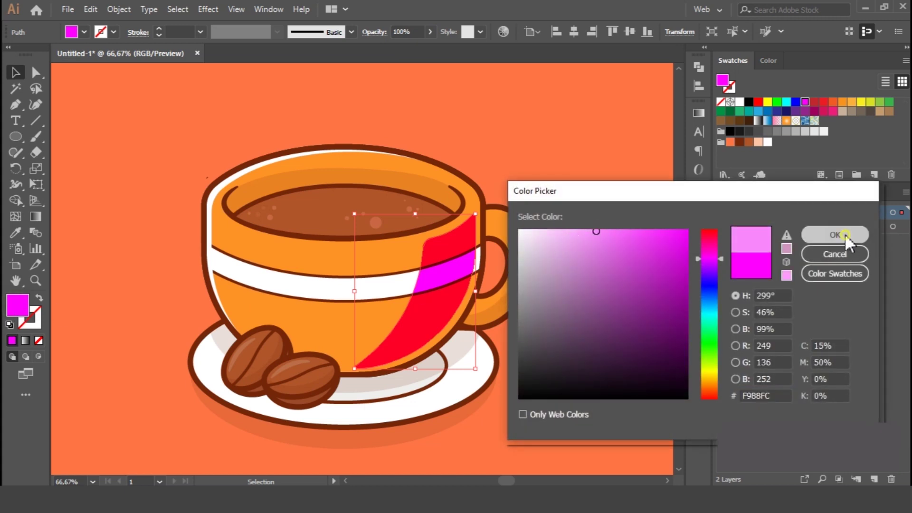
pyautogui.click(834, 235)
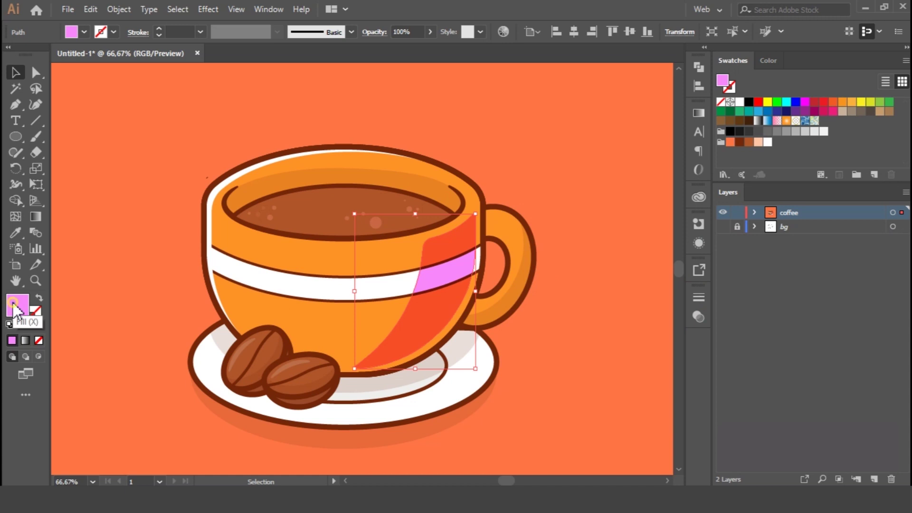
pyautogui.doubleClick(16, 307)
pyautogui.click(568, 235)
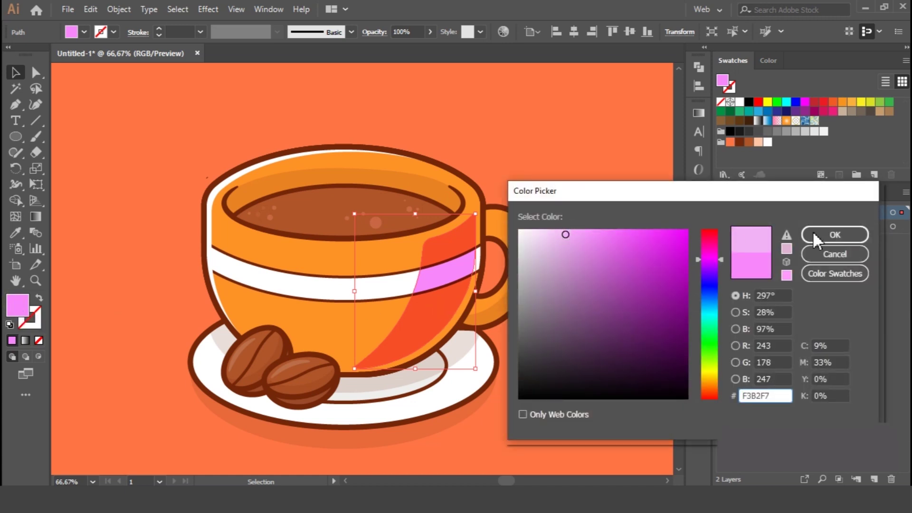
pyautogui.click(813, 233)
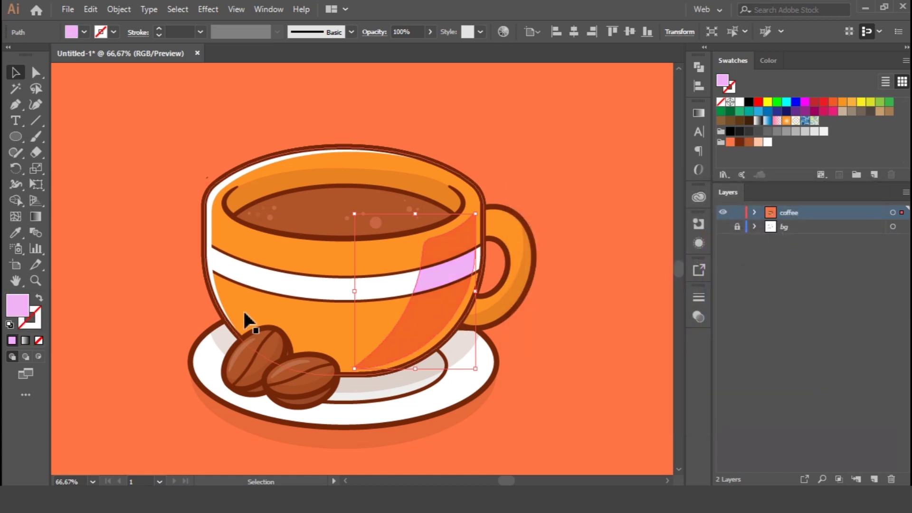
pyautogui.doubleClick(16, 306)
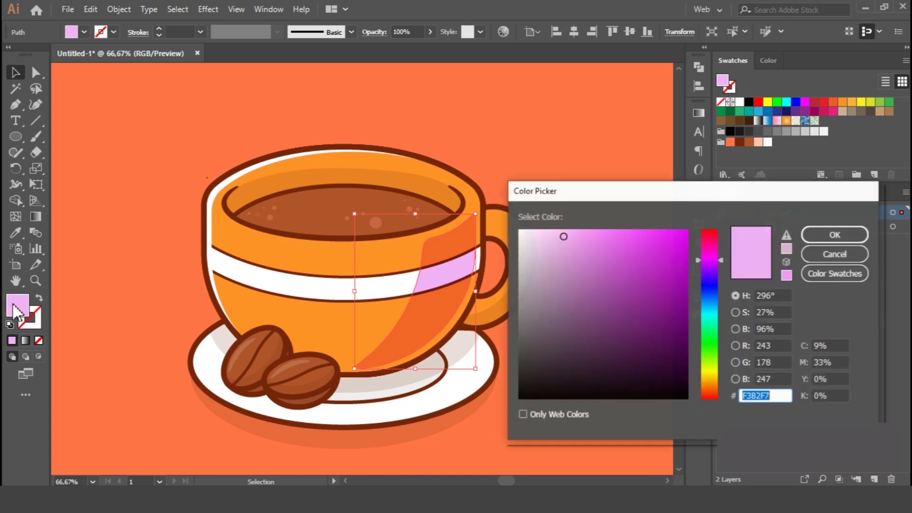
pyautogui.moveTo(556, 236); pyautogui.dragTo(546, 233)
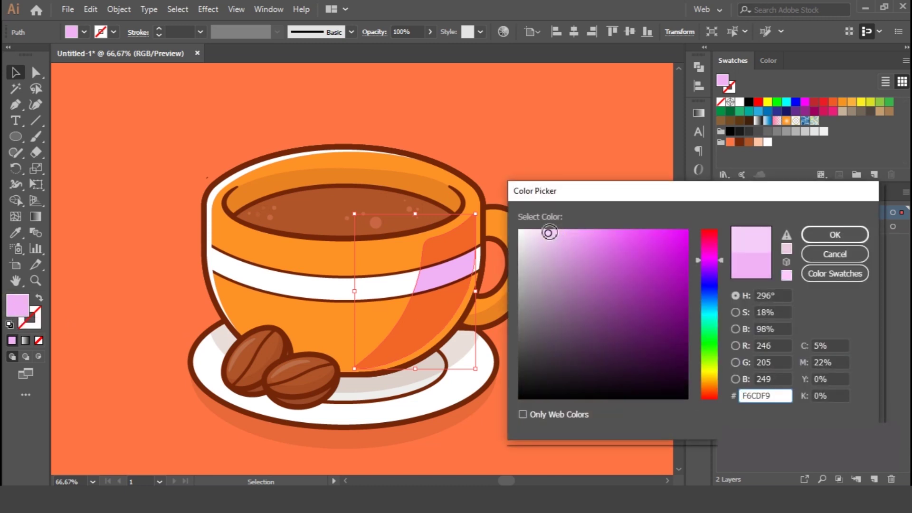
pyautogui.click(834, 234)
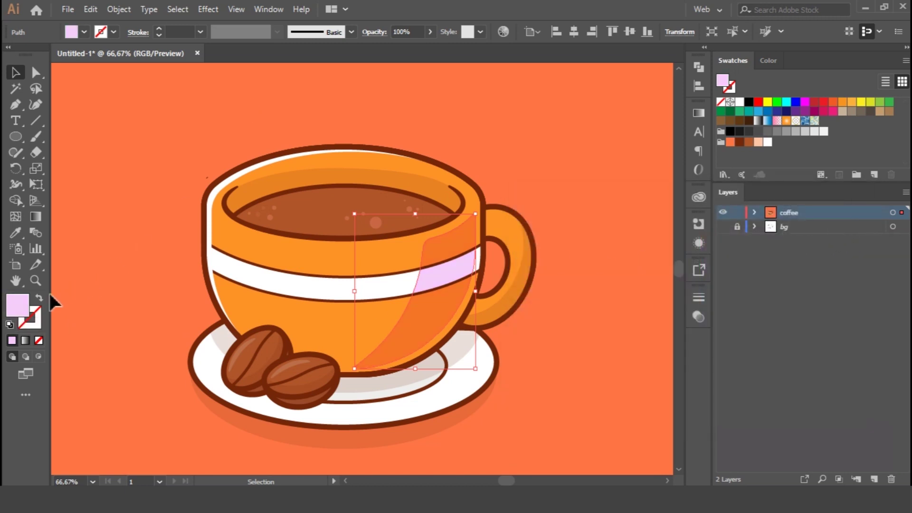
# - Mute the cup shadow's fill to a light greyish lavender
pyautogui.doubleClick(22, 311)
pyautogui.moveTo(569, 232)
pyautogui.mouseDown()
pyautogui.moveTo(551, 236)
pyautogui.moveTo(550, 249)
pyautogui.mouseUp()
pyautogui.click(826, 235)
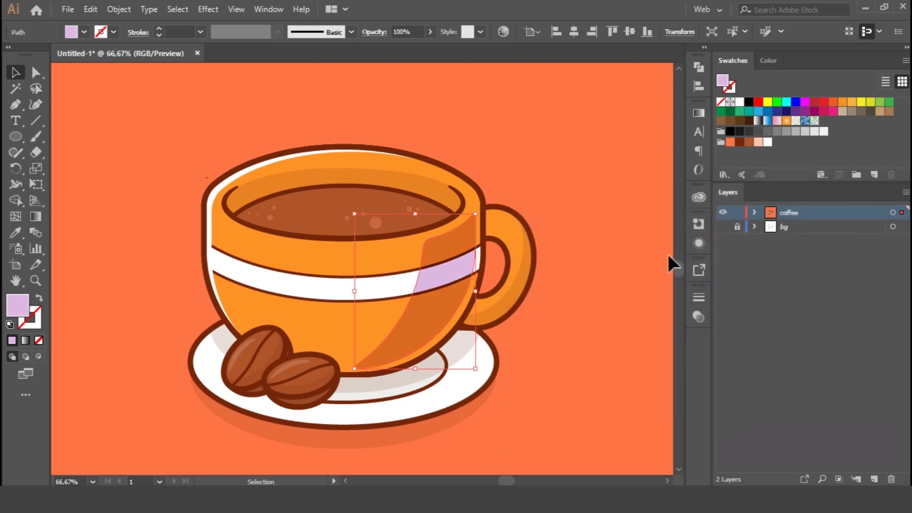
pyautogui.doubleClick(15, 308)
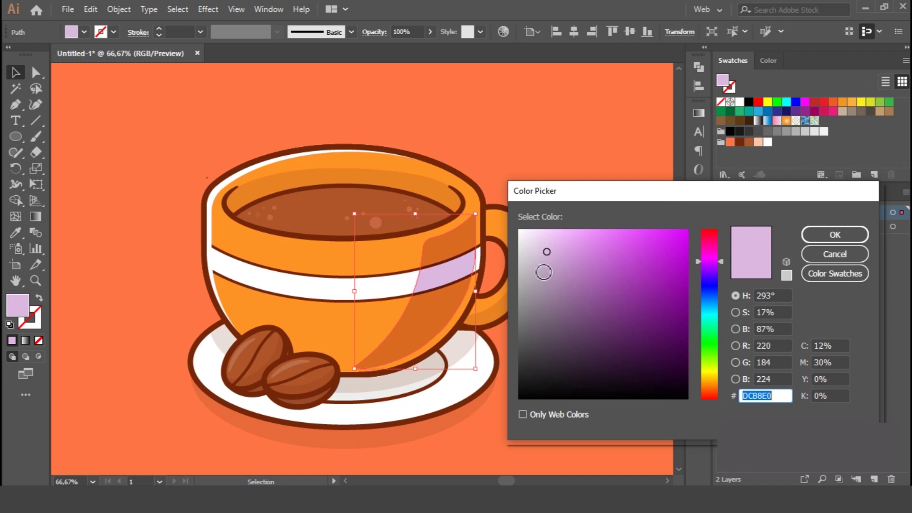
pyautogui.click(540, 245)
pyautogui.click(833, 235)
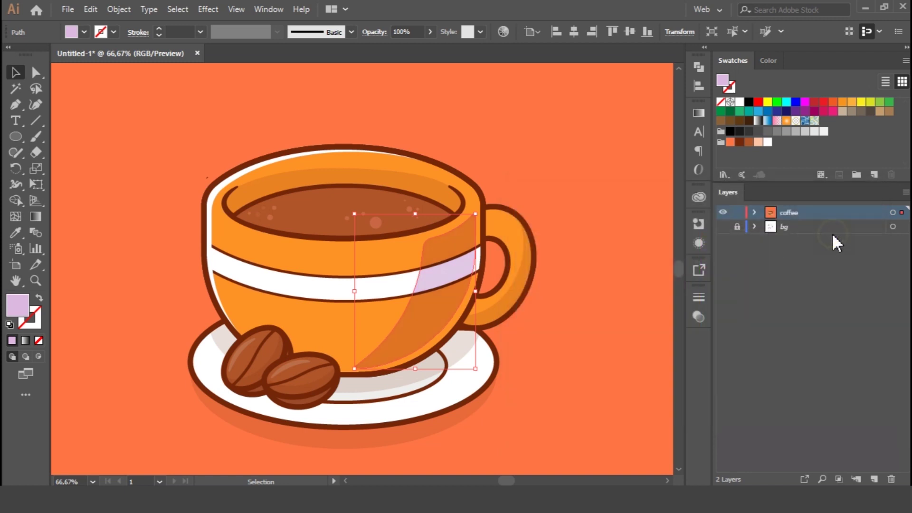
pyautogui.click(584, 242)
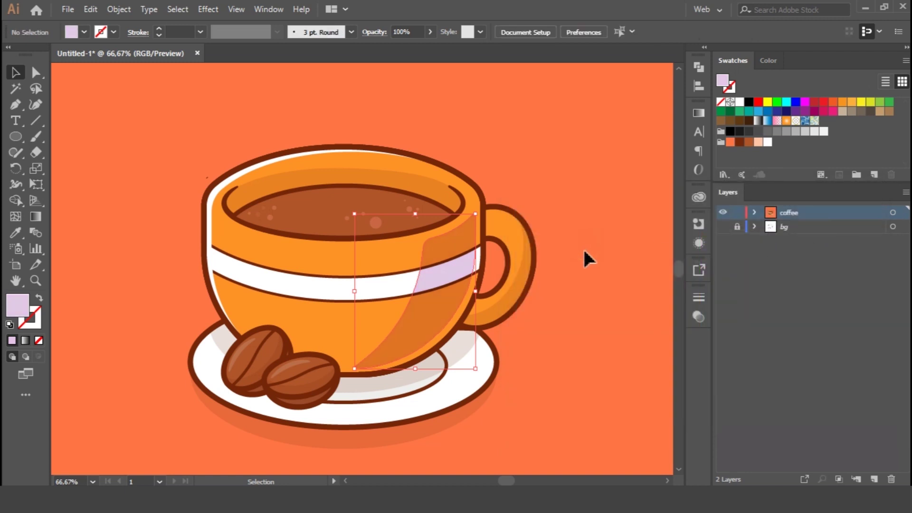
# - Apply the cup shadow's lavender appearance to the handle's shadow and the saucer's shadow with the Eyedropper
pyautogui.click(511, 294)
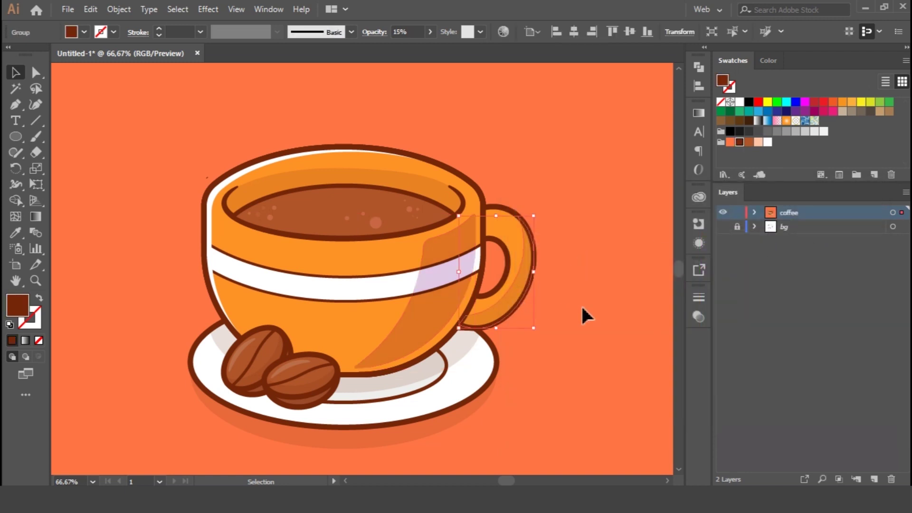
pyautogui.click(430, 317)
pyautogui.press('v')
pyautogui.click(433, 364)
pyautogui.press('i')
pyautogui.click(427, 317)
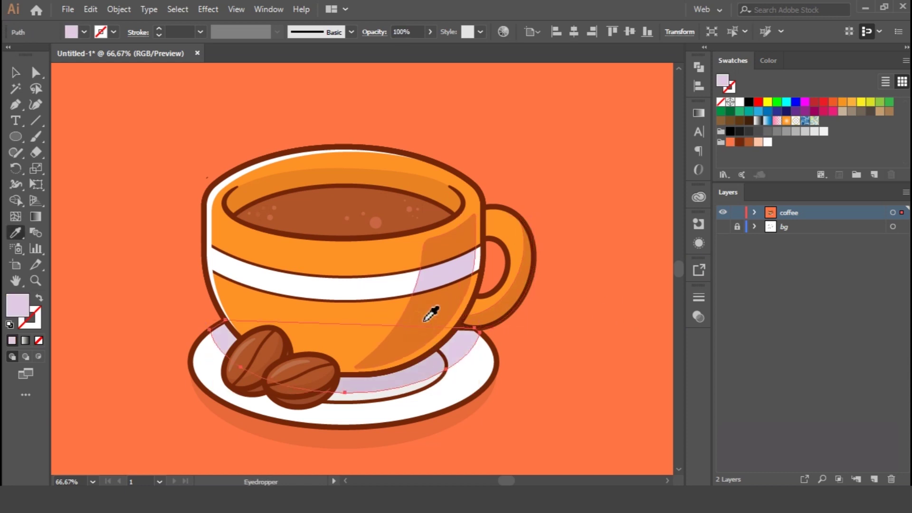
pyautogui.press('v')
pyautogui.click(583, 361)
pyautogui.hotkey('ctrl', '-')
pyautogui.hotkey('ctrl', '-')
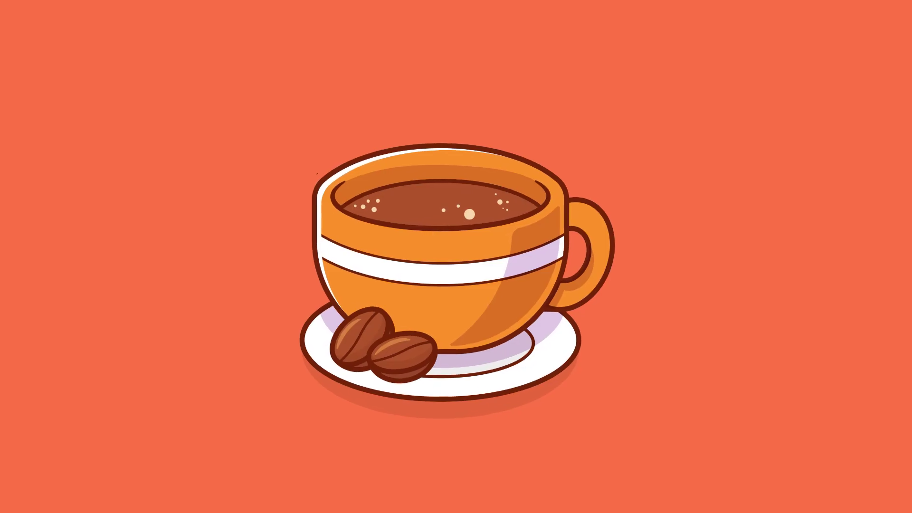